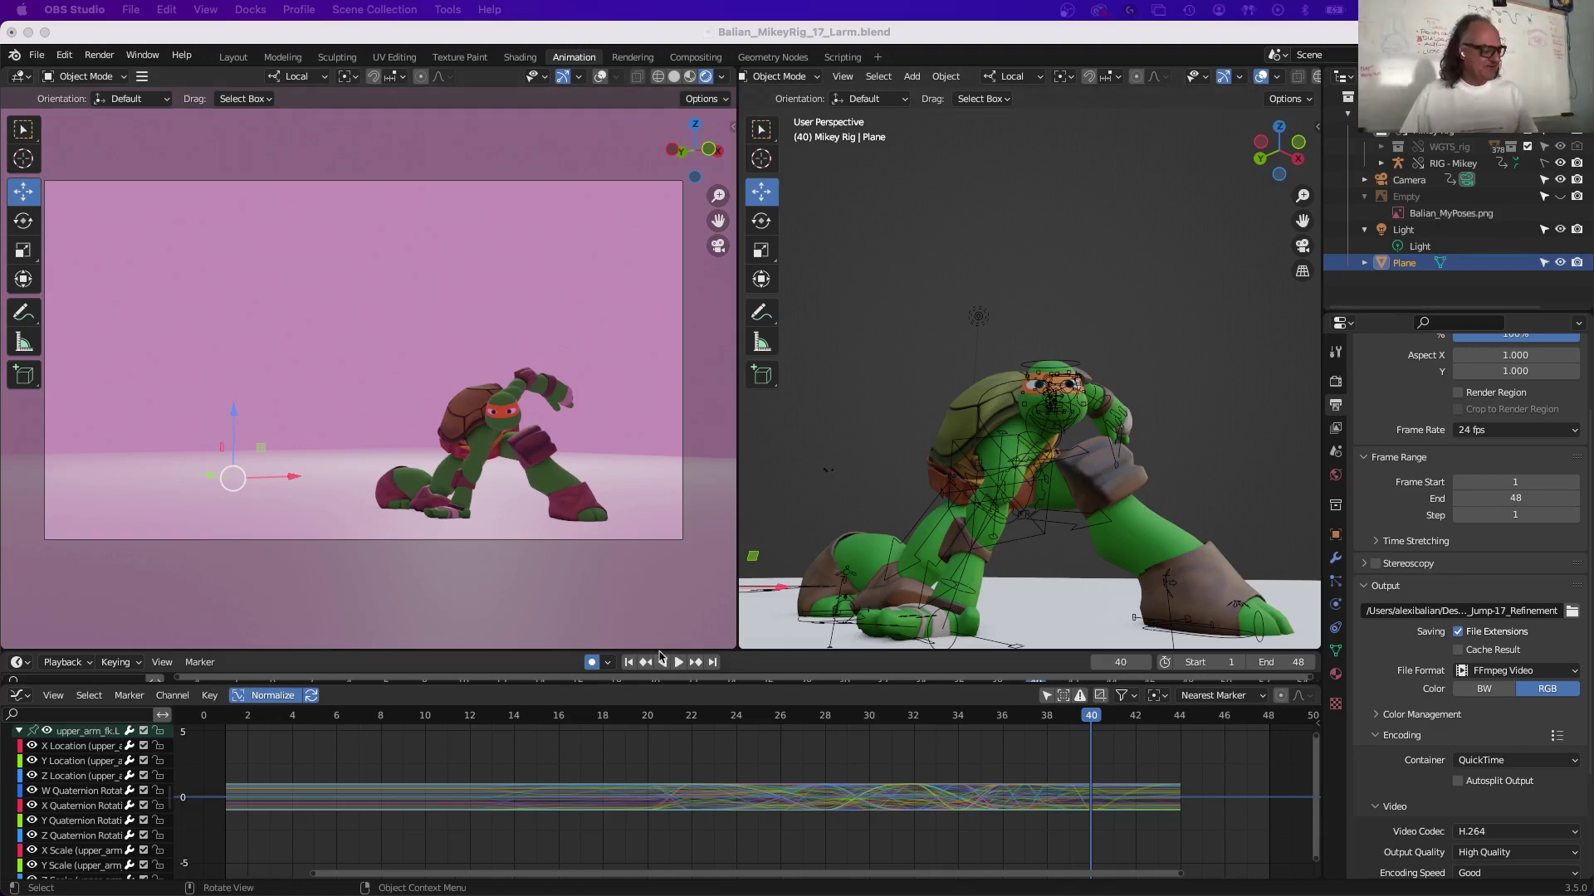
Play the jump animation and scrub it to frame 39.
click(670, 661)
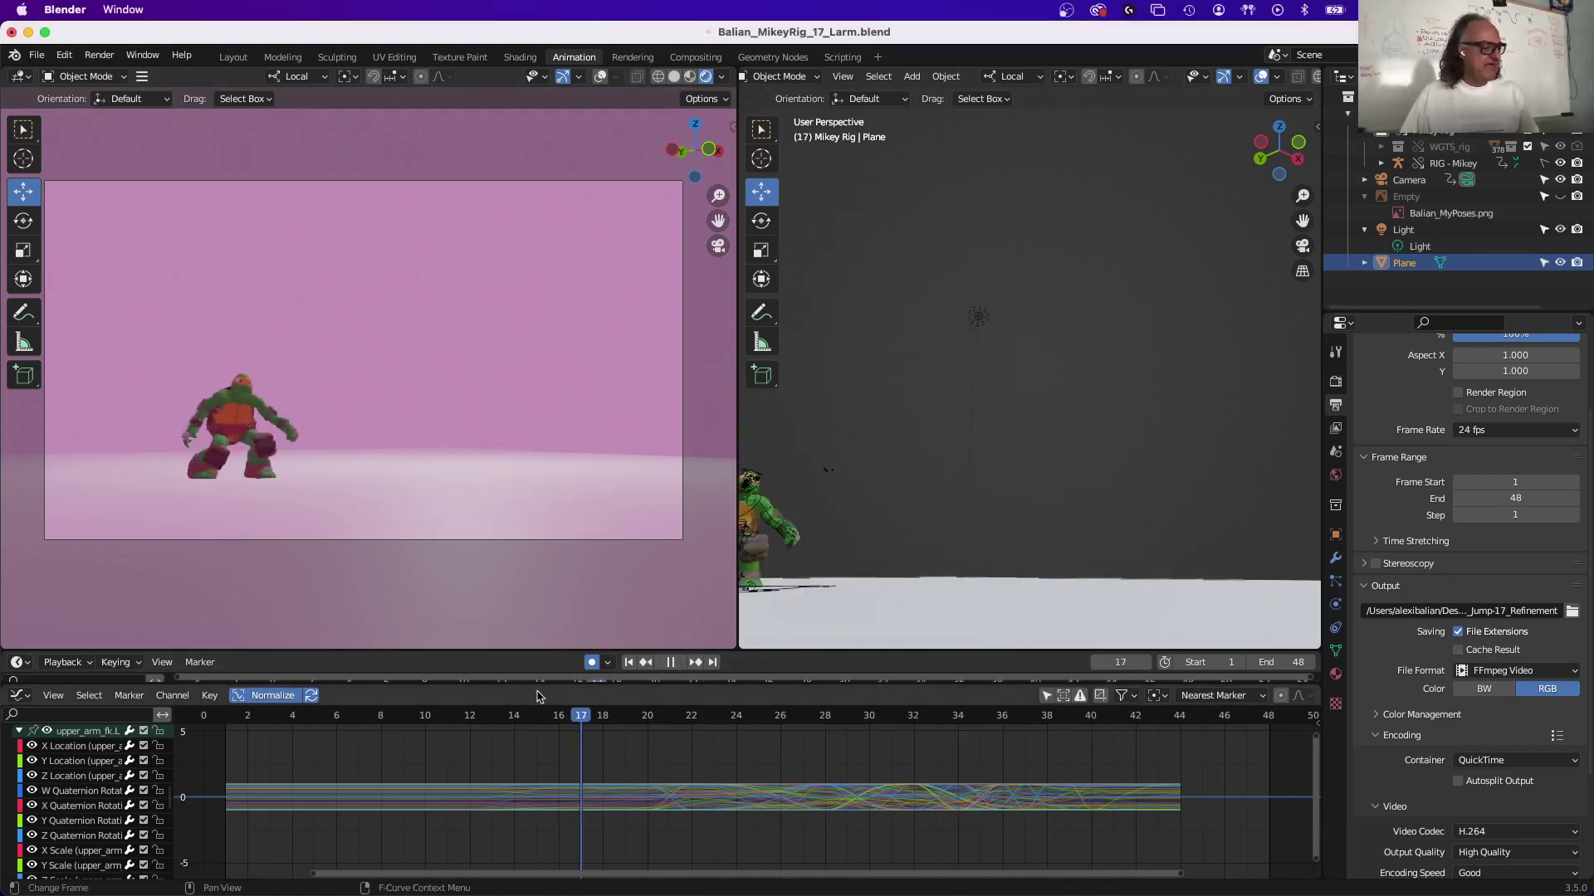
drag(531, 723, 1069, 760)
key(space)
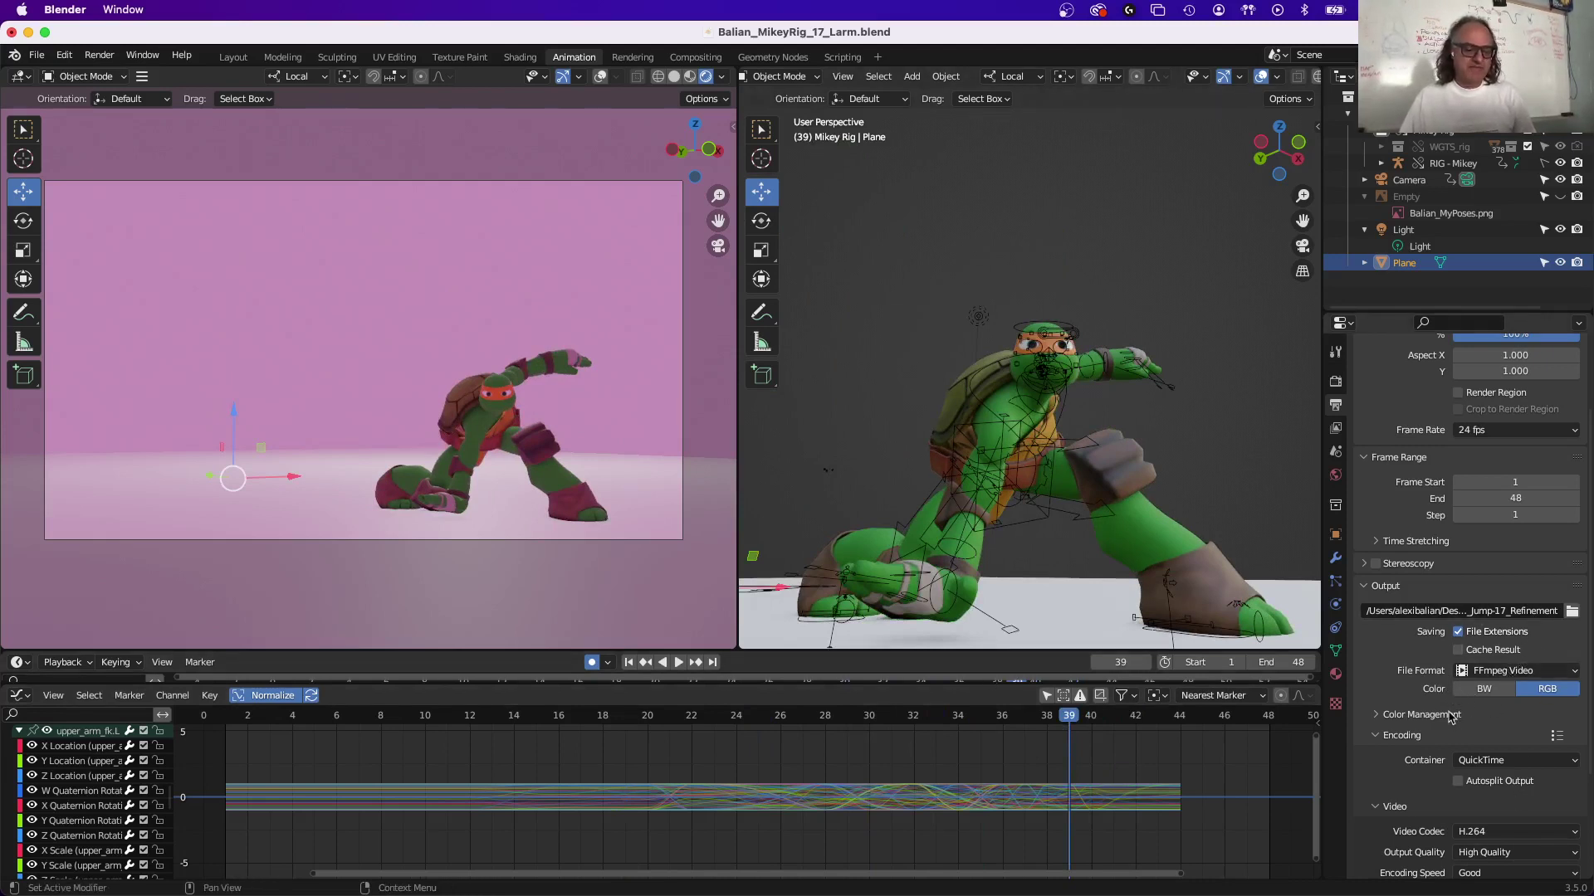
Confirm QuickTime as the output container, then collapse the Encoding and Output panels.
scroll(1503, 672, down, 2)
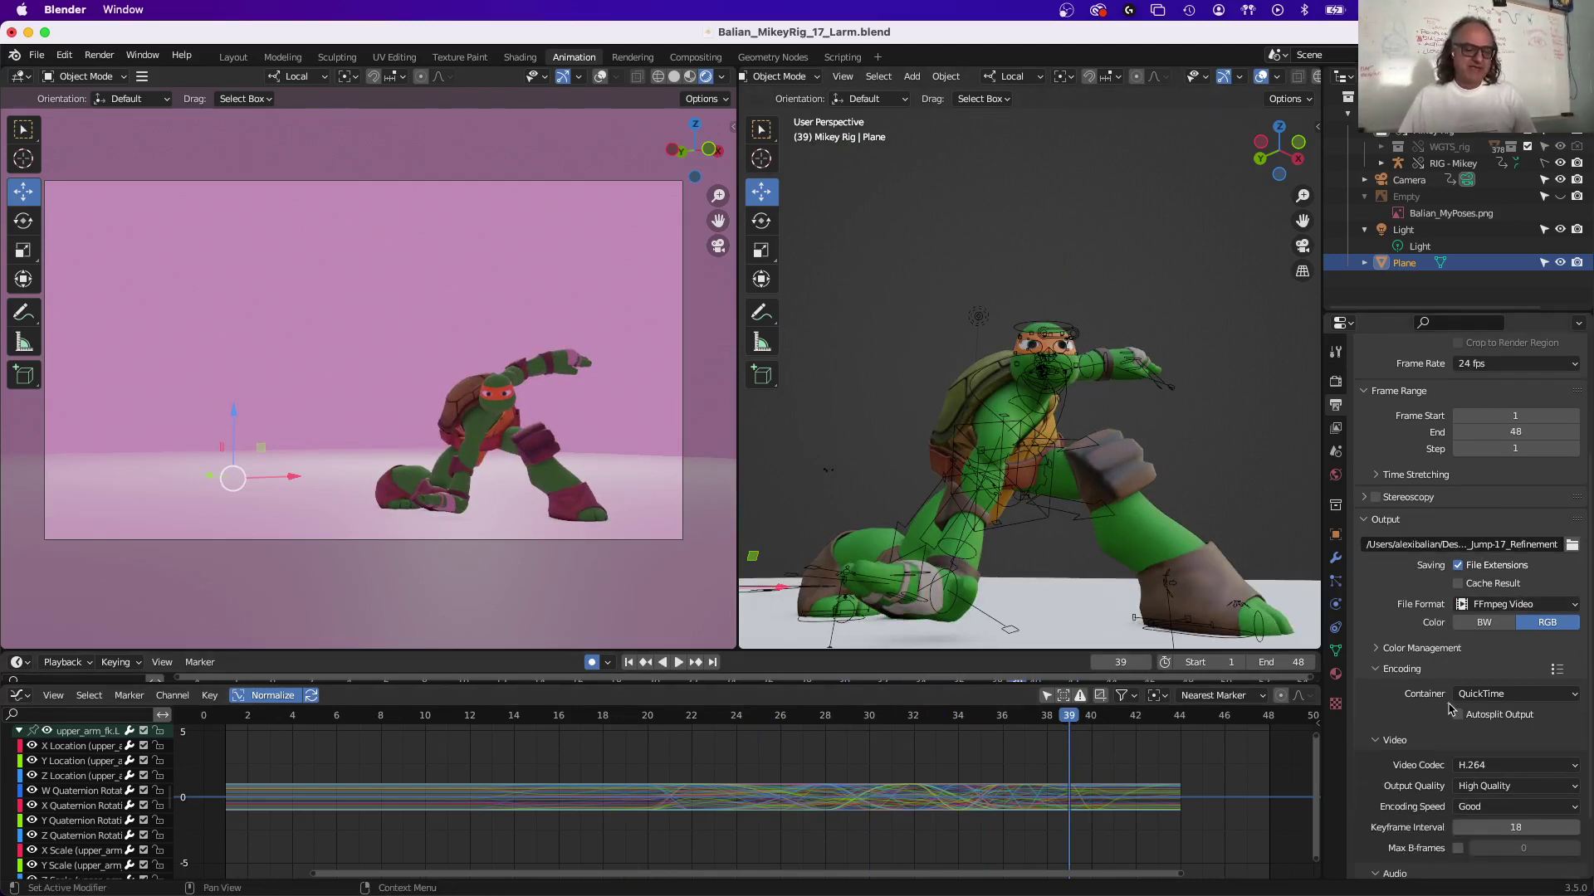
click(1504, 693)
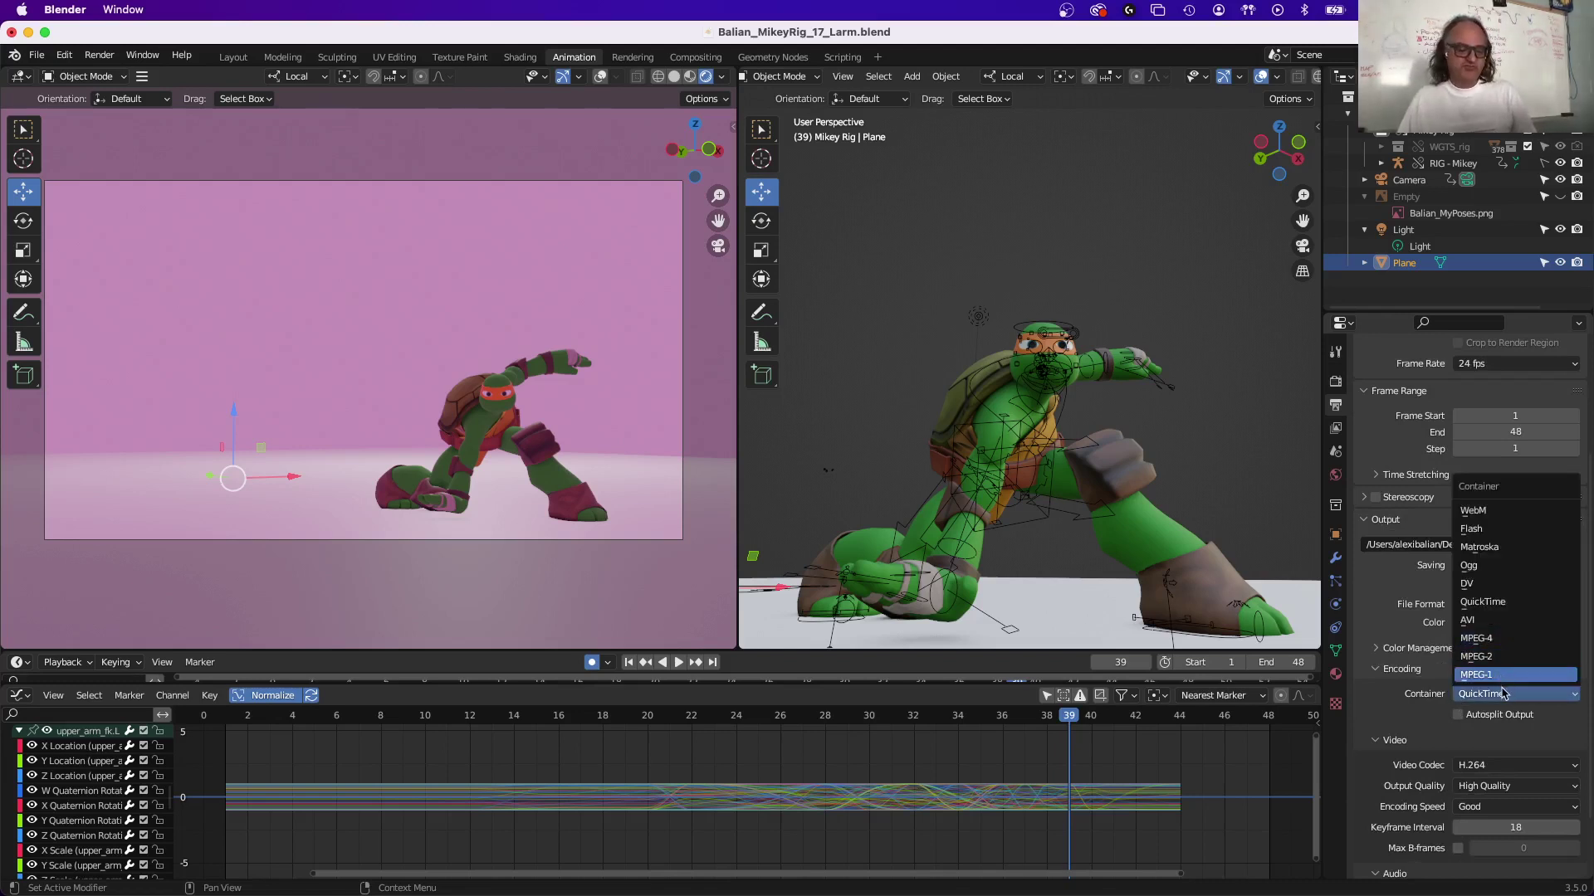
click(1503, 696)
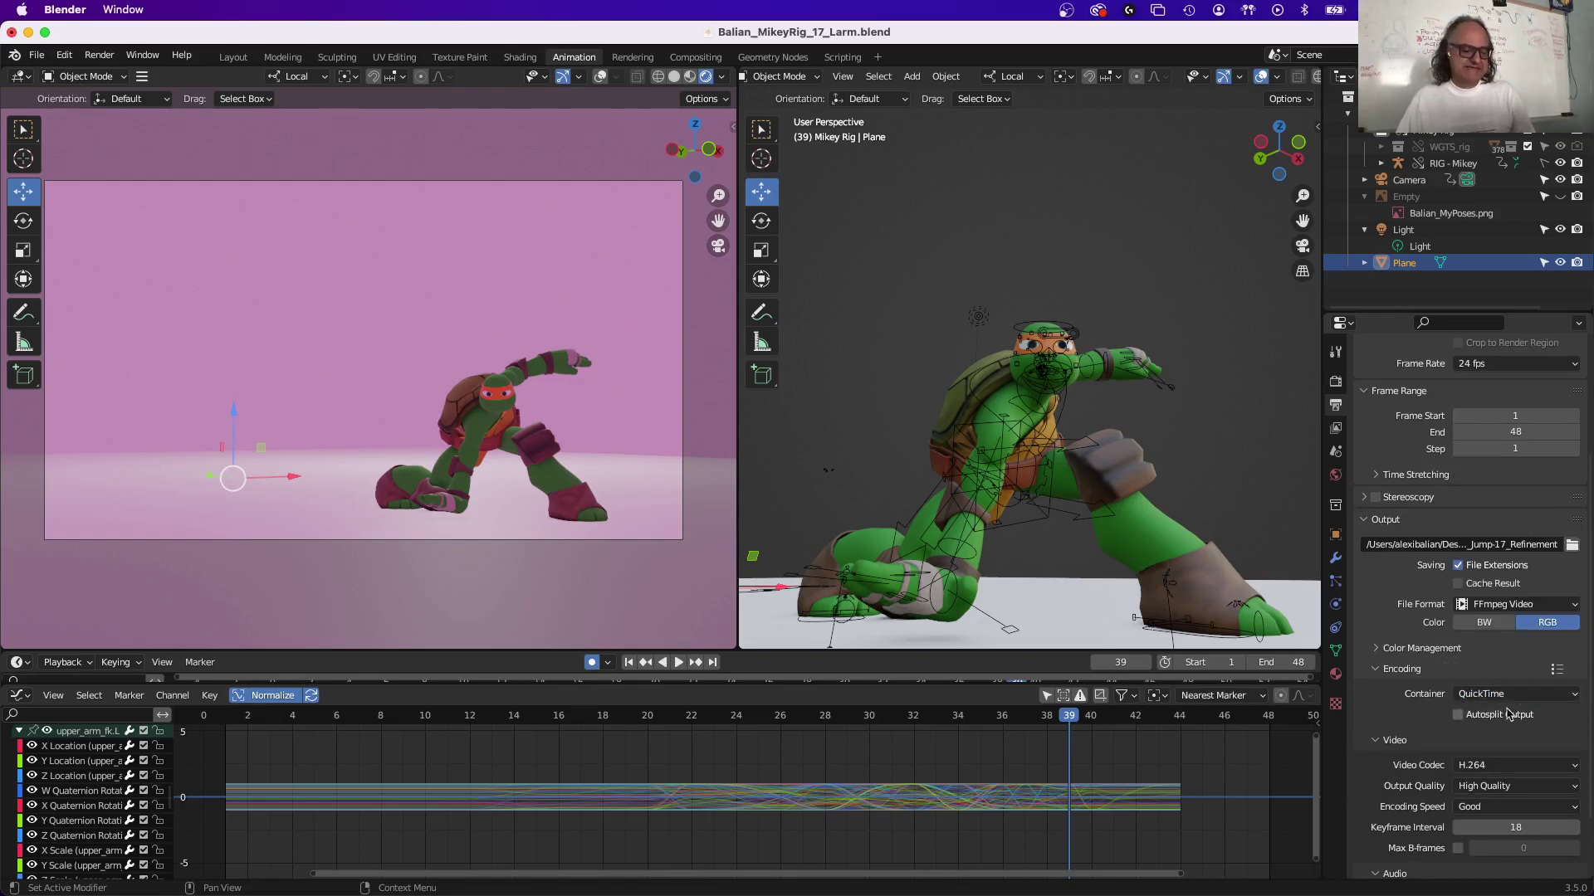
click(1375, 675)
click(1377, 674)
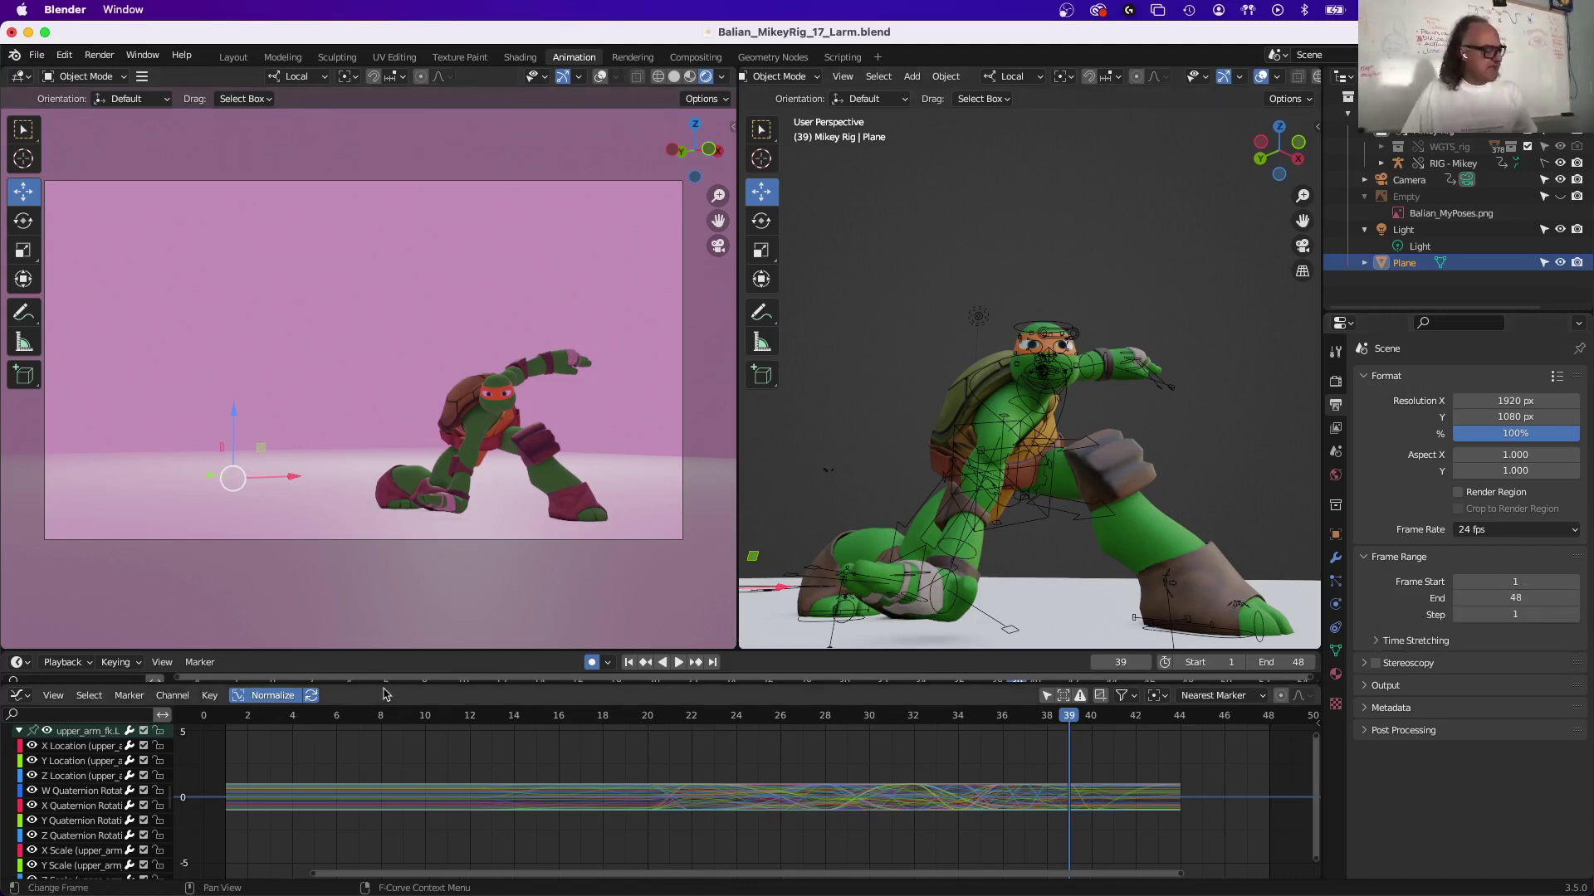
Replay the jump animation from near the start and stop at frame 41.
click(305, 719)
key(space)
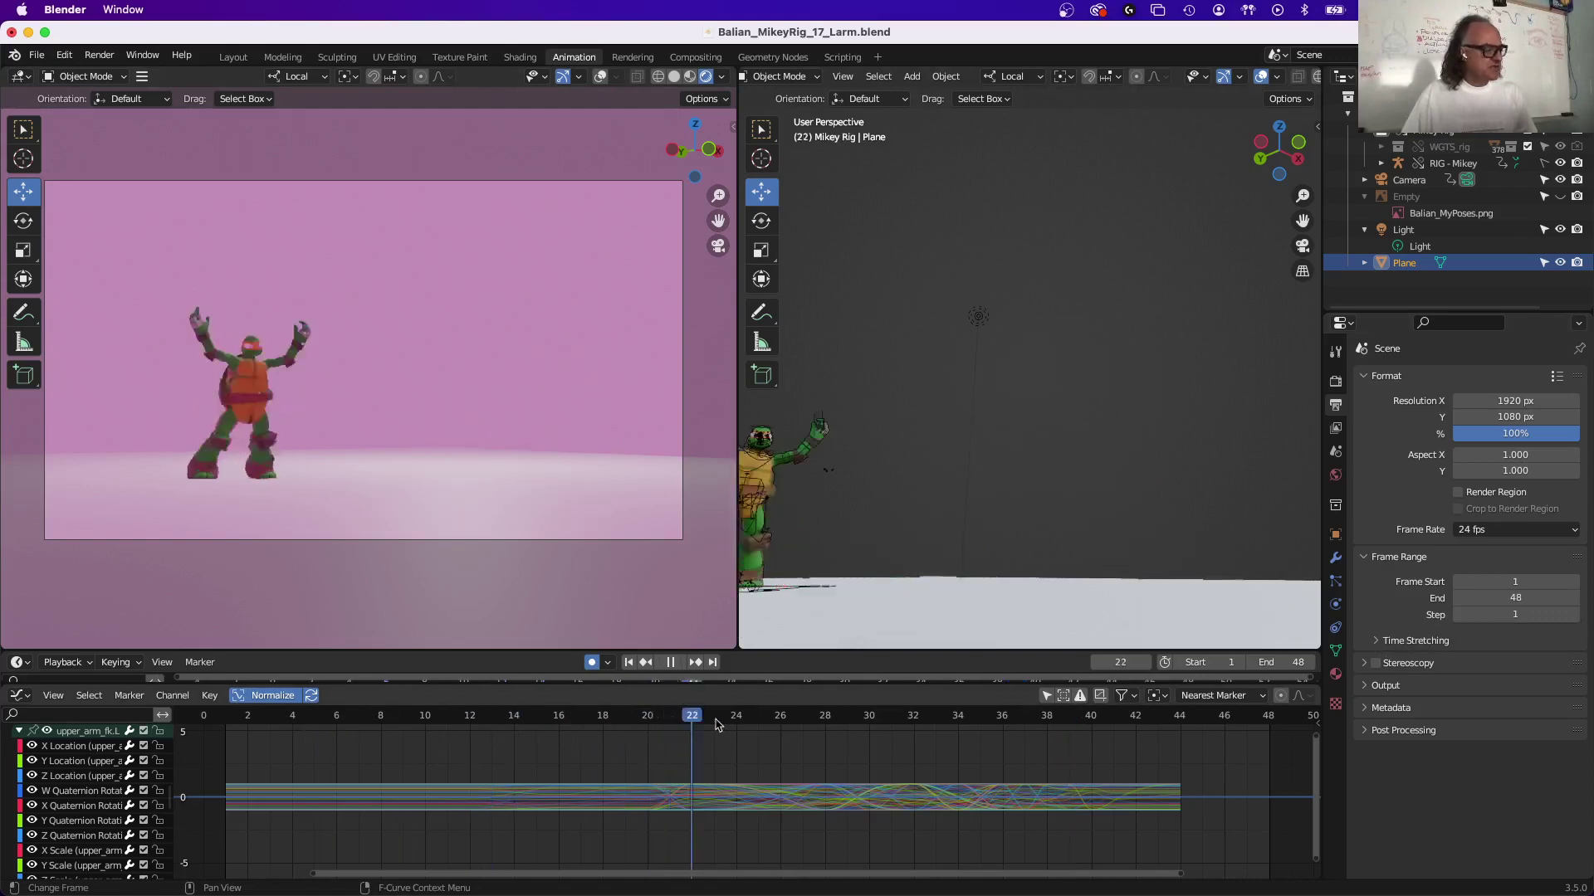
key(space)
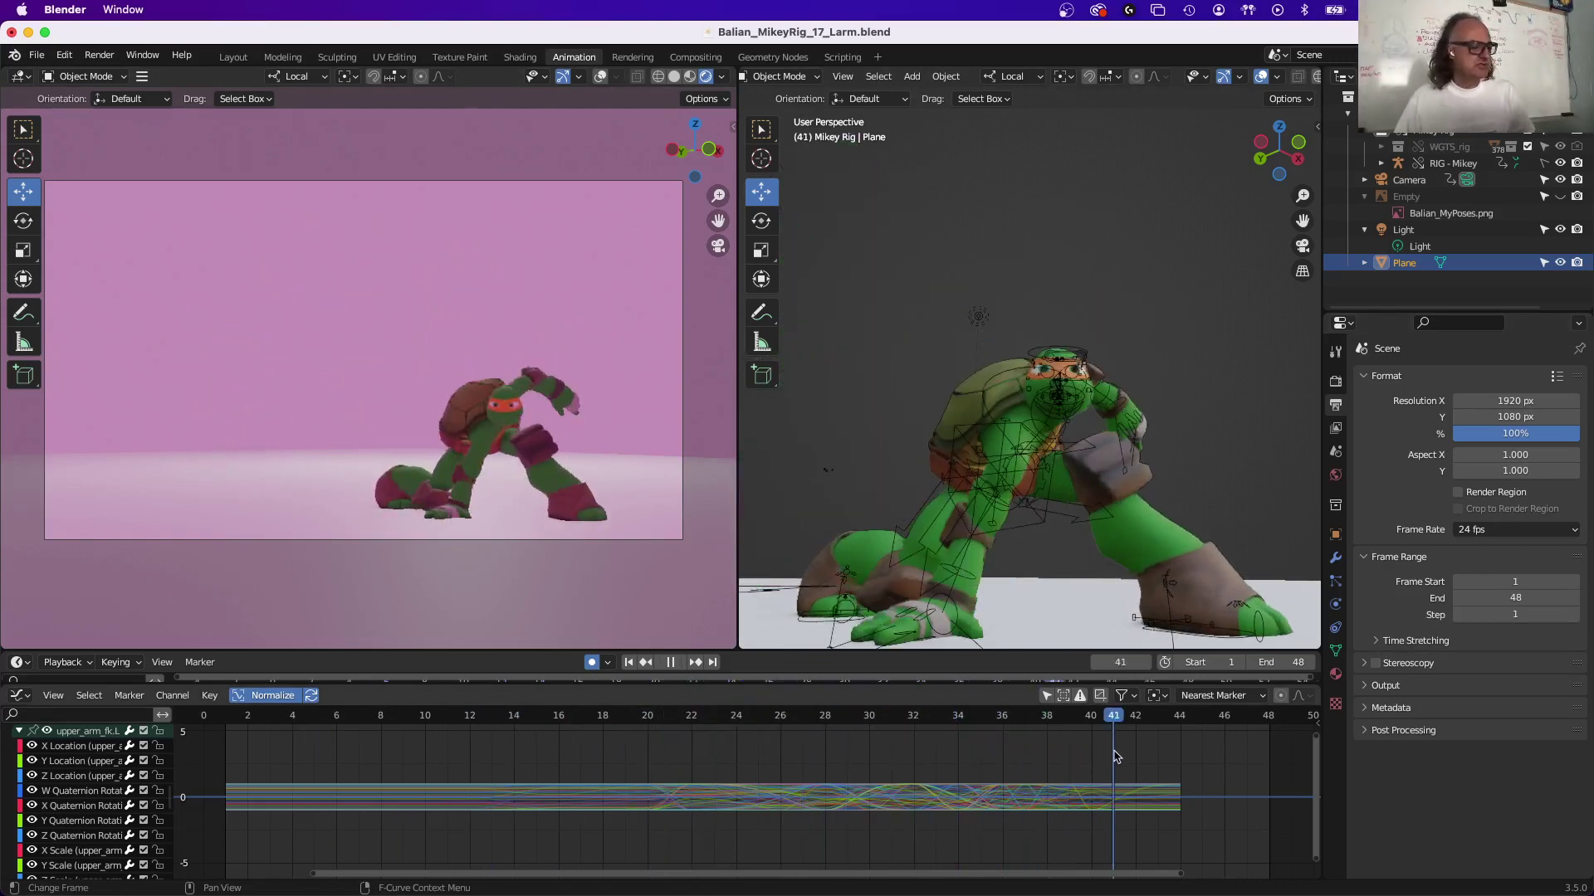
Switch to Premiere Pro and start a new project.
mouse_move(1066, 872)
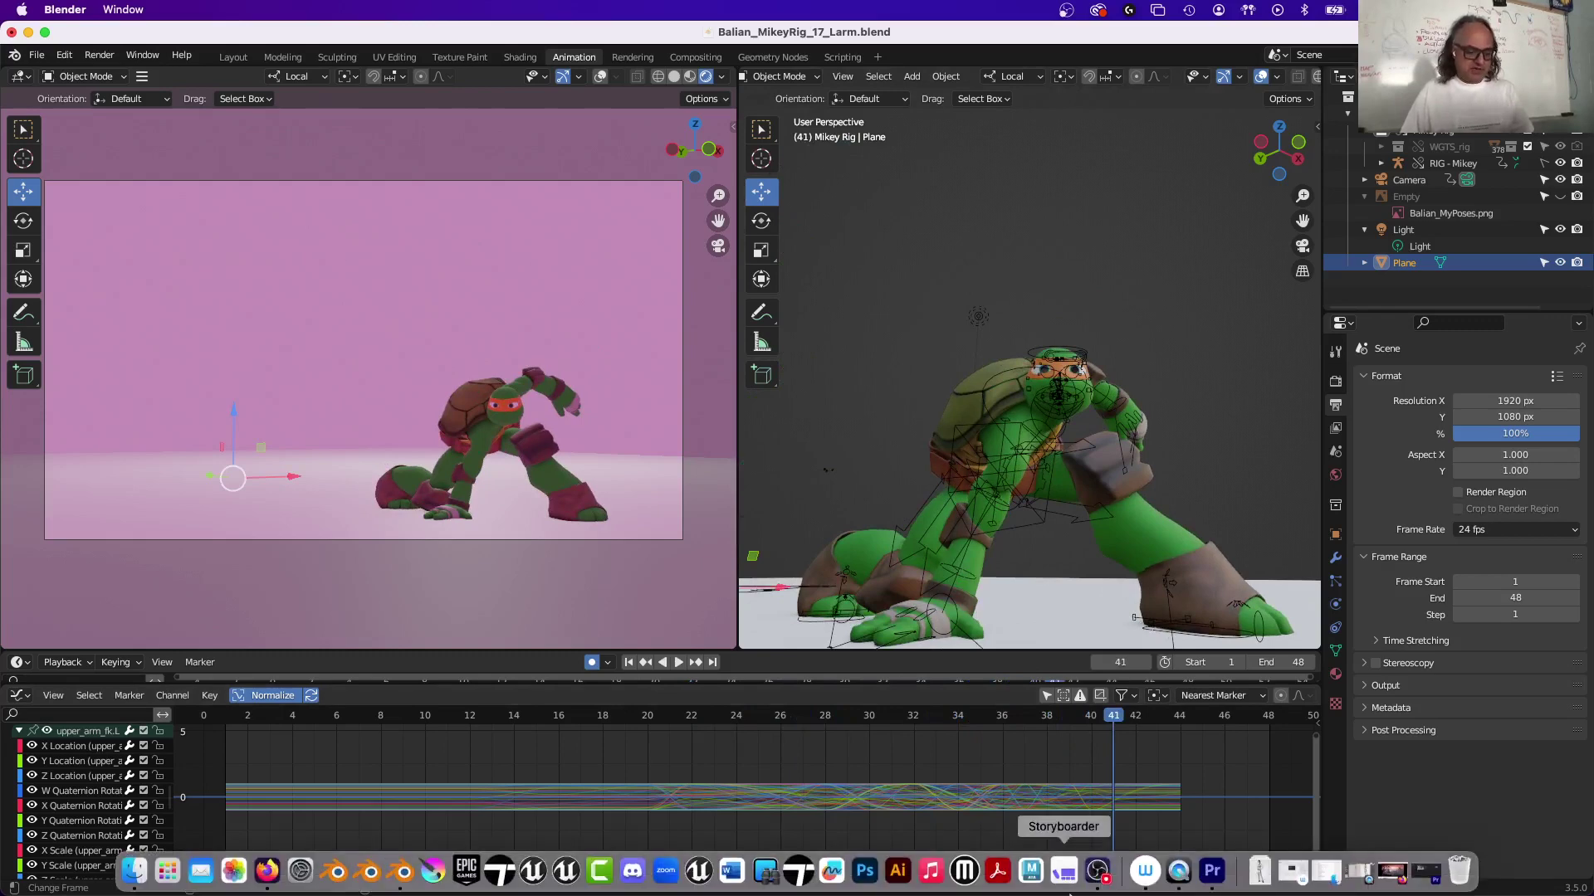
click(1216, 872)
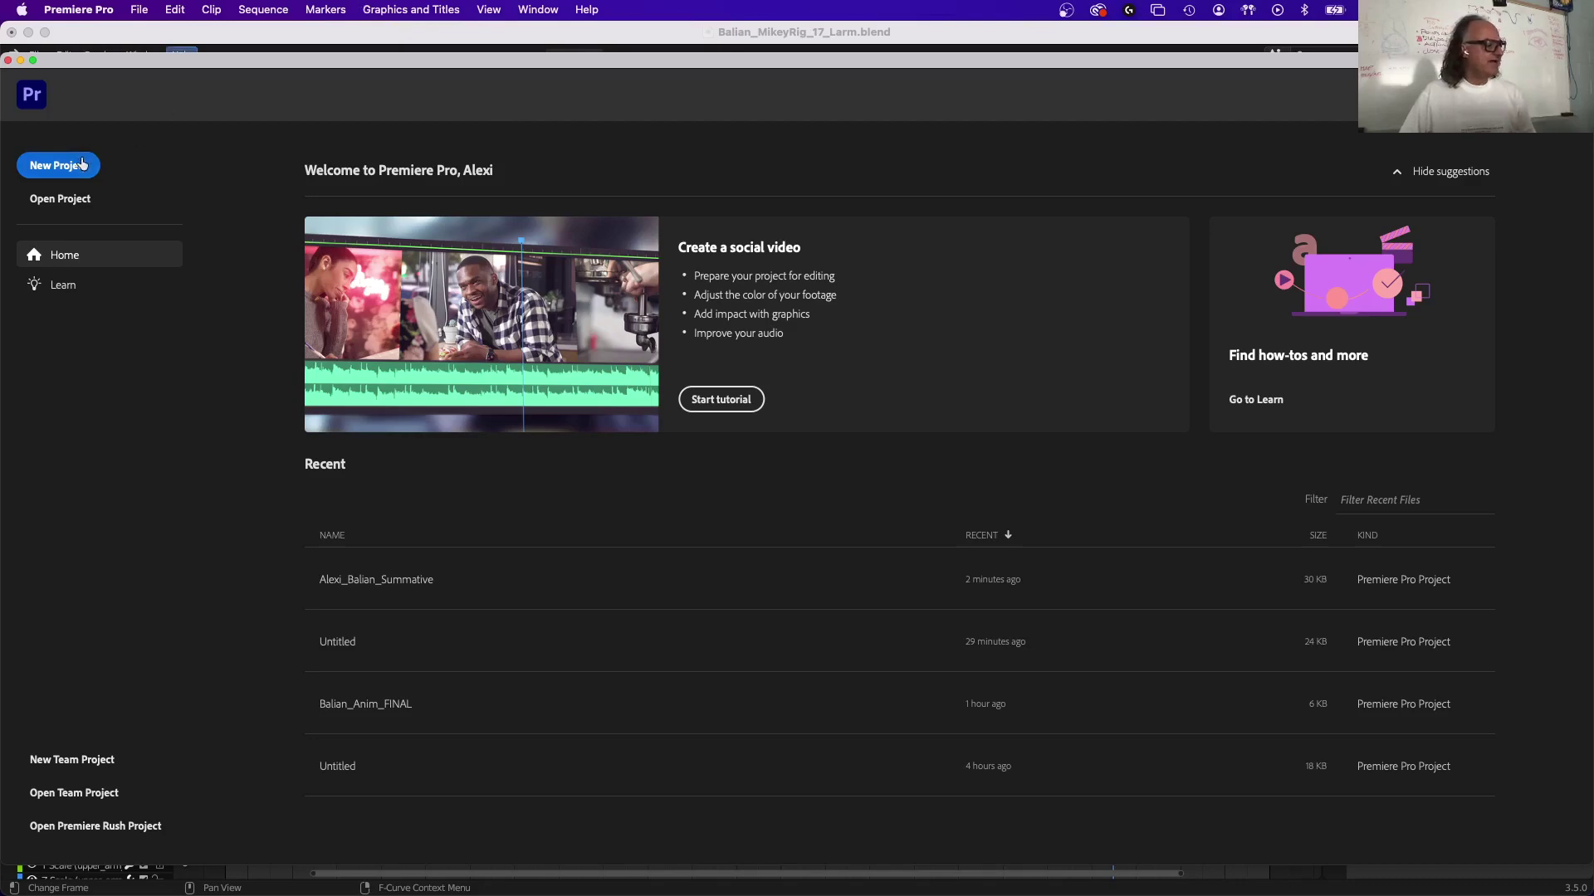
click(75, 167)
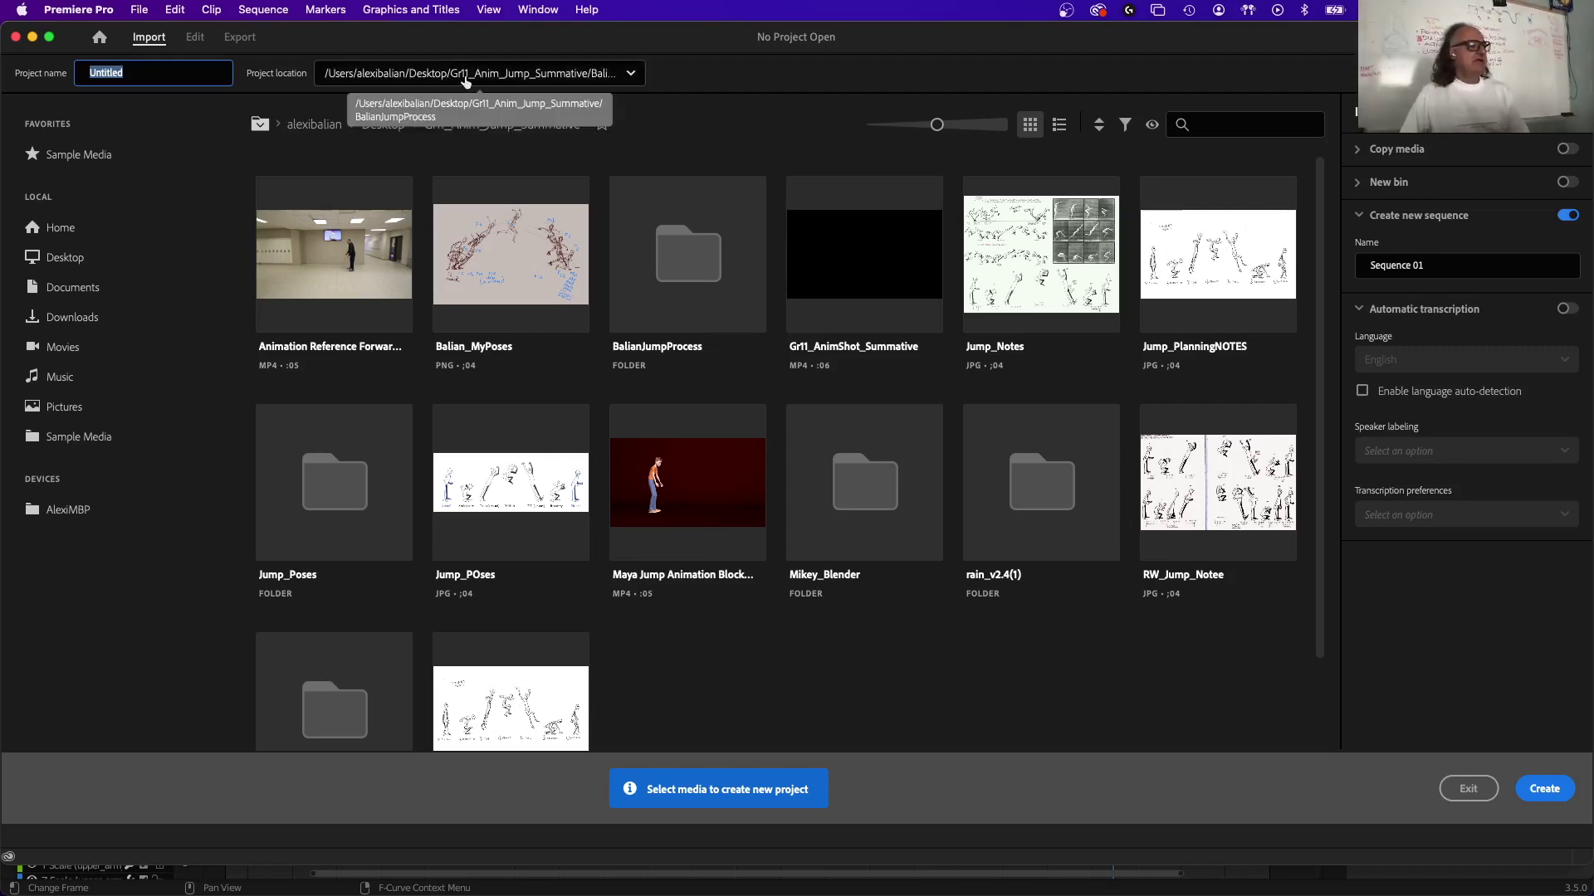
Set the project location to the BalianJumpProcess folder and begin naming it Balian_Anim_WIP_Jump.
click(466, 81)
click(348, 204)
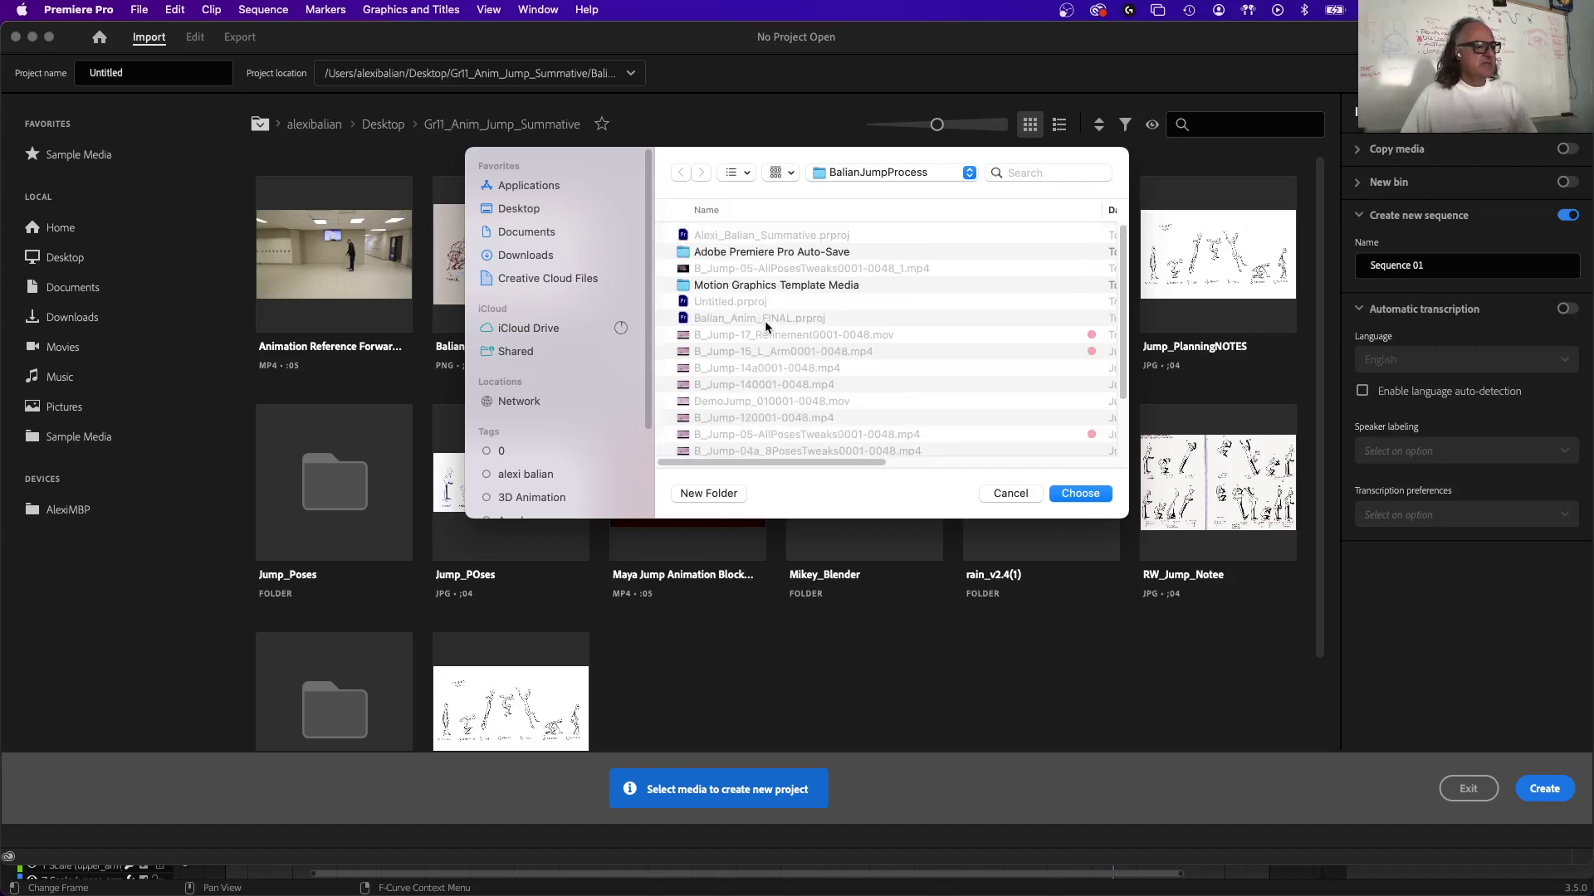
click(871, 175)
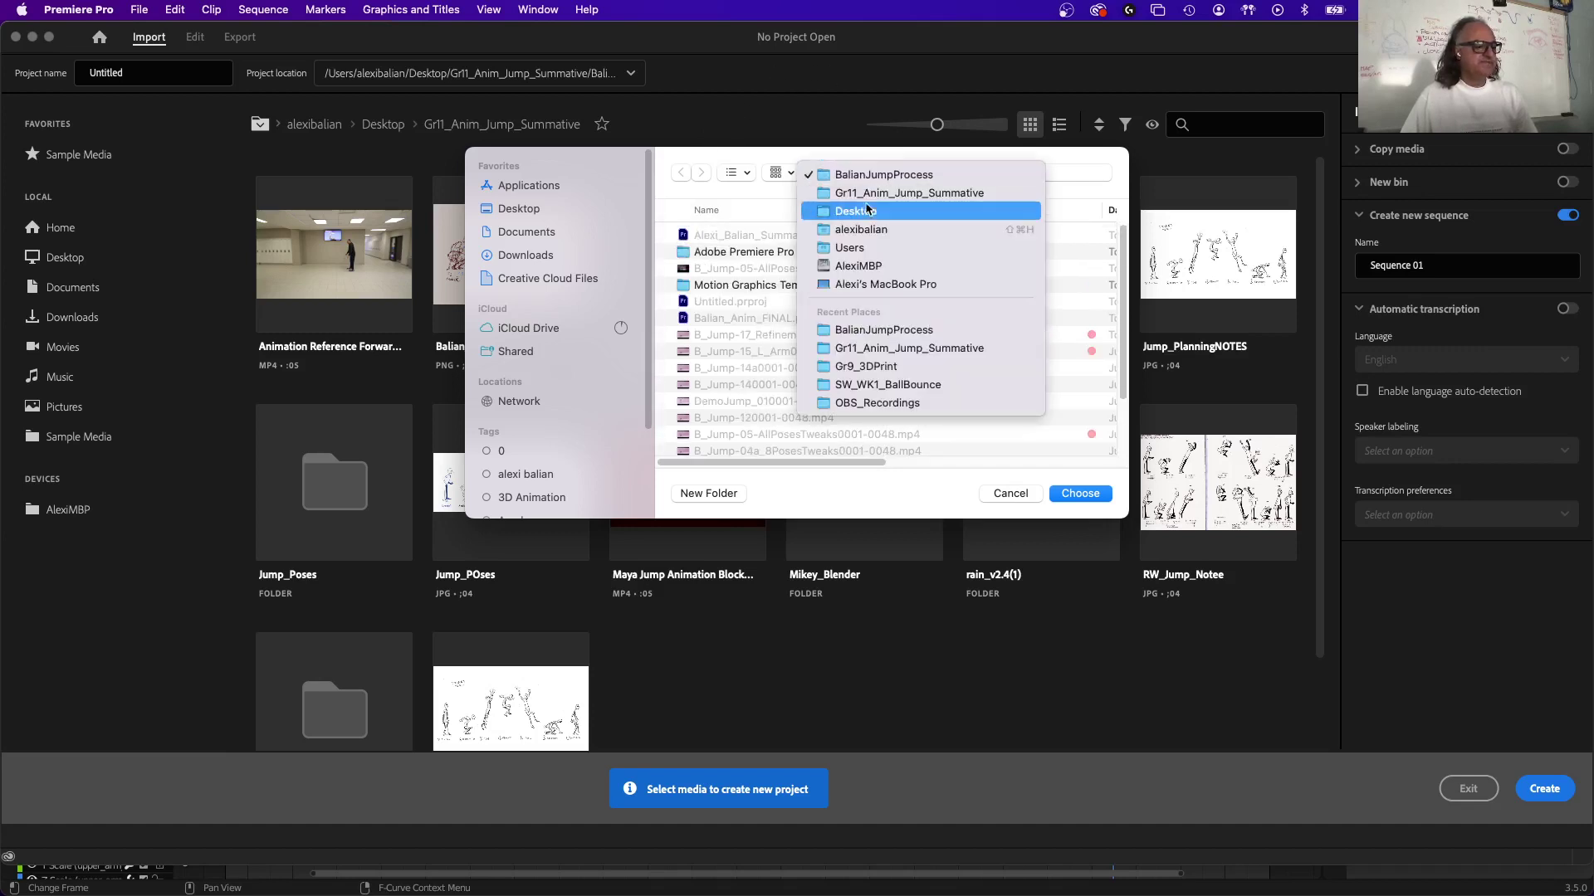
click(863, 189)
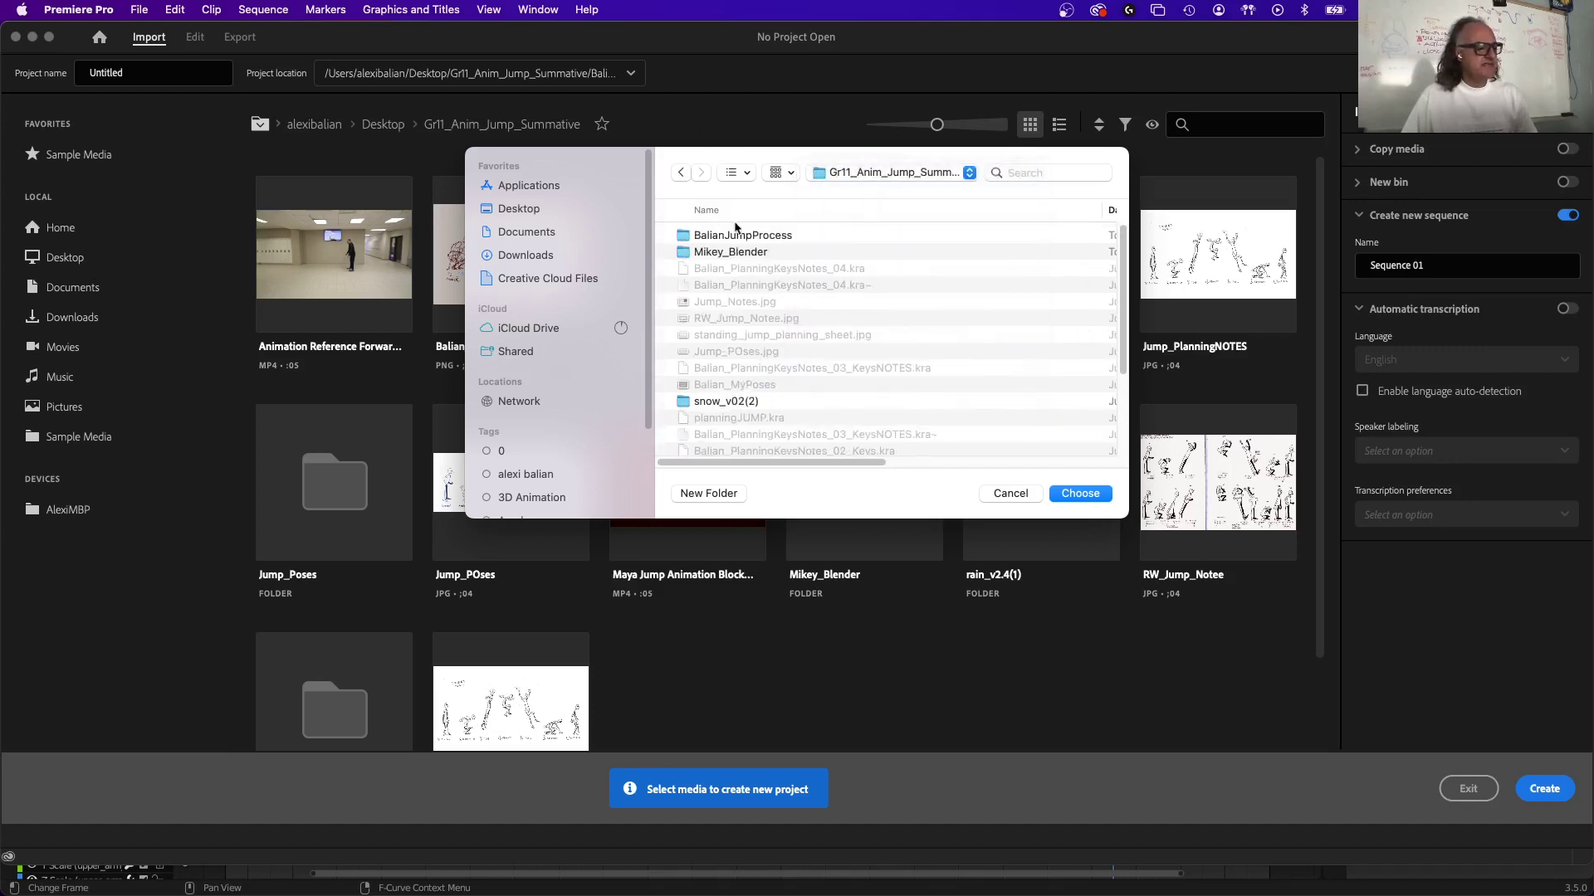
click(732, 237)
click(1101, 491)
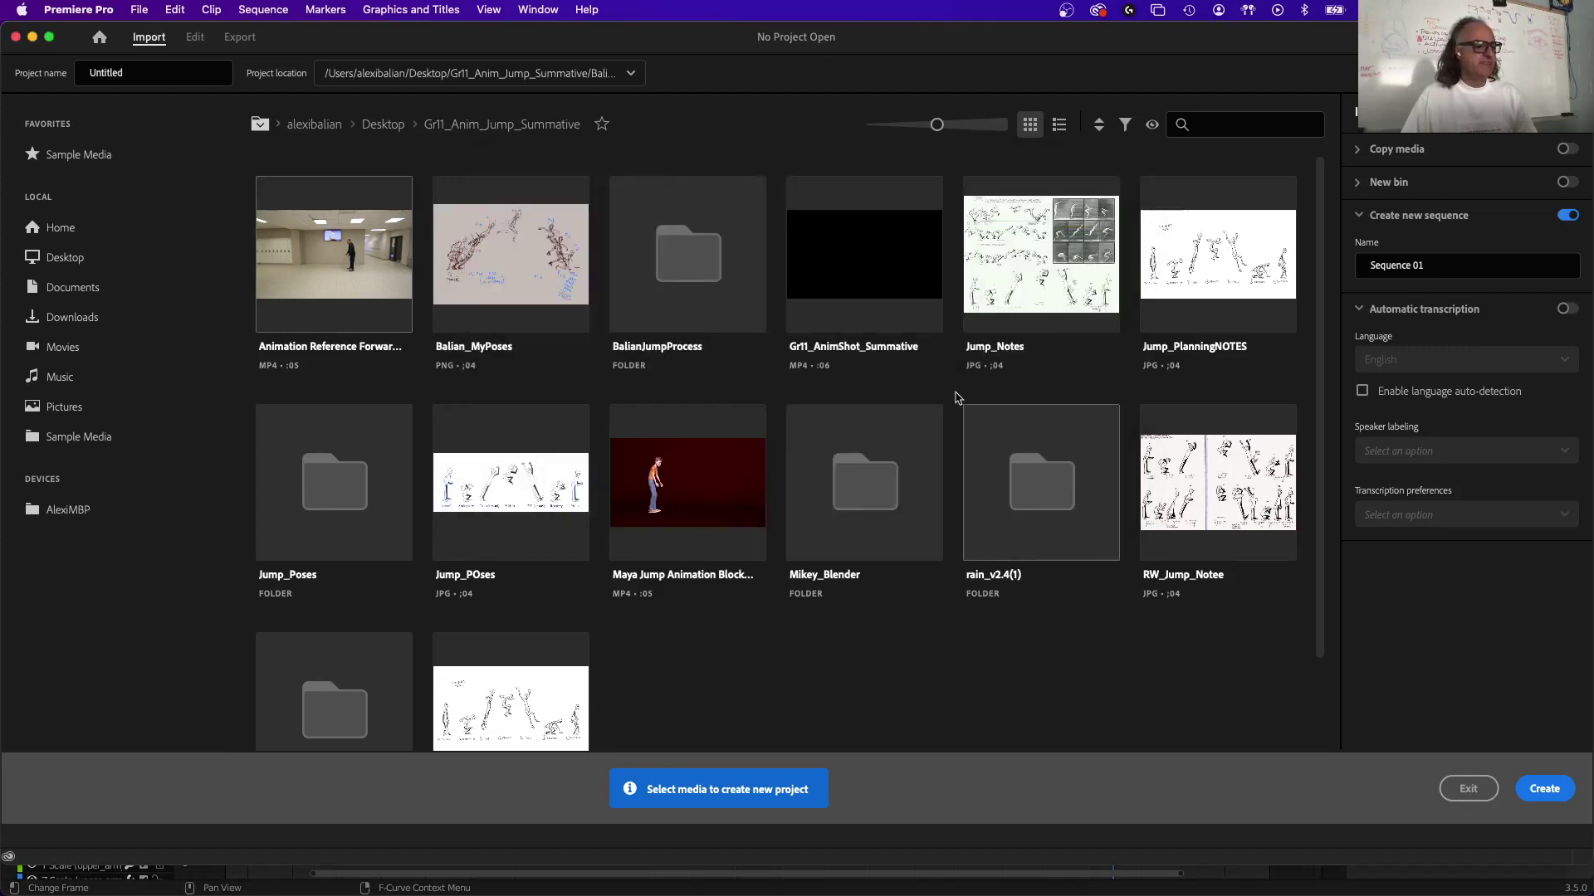
click(154, 71)
text(Balian_)
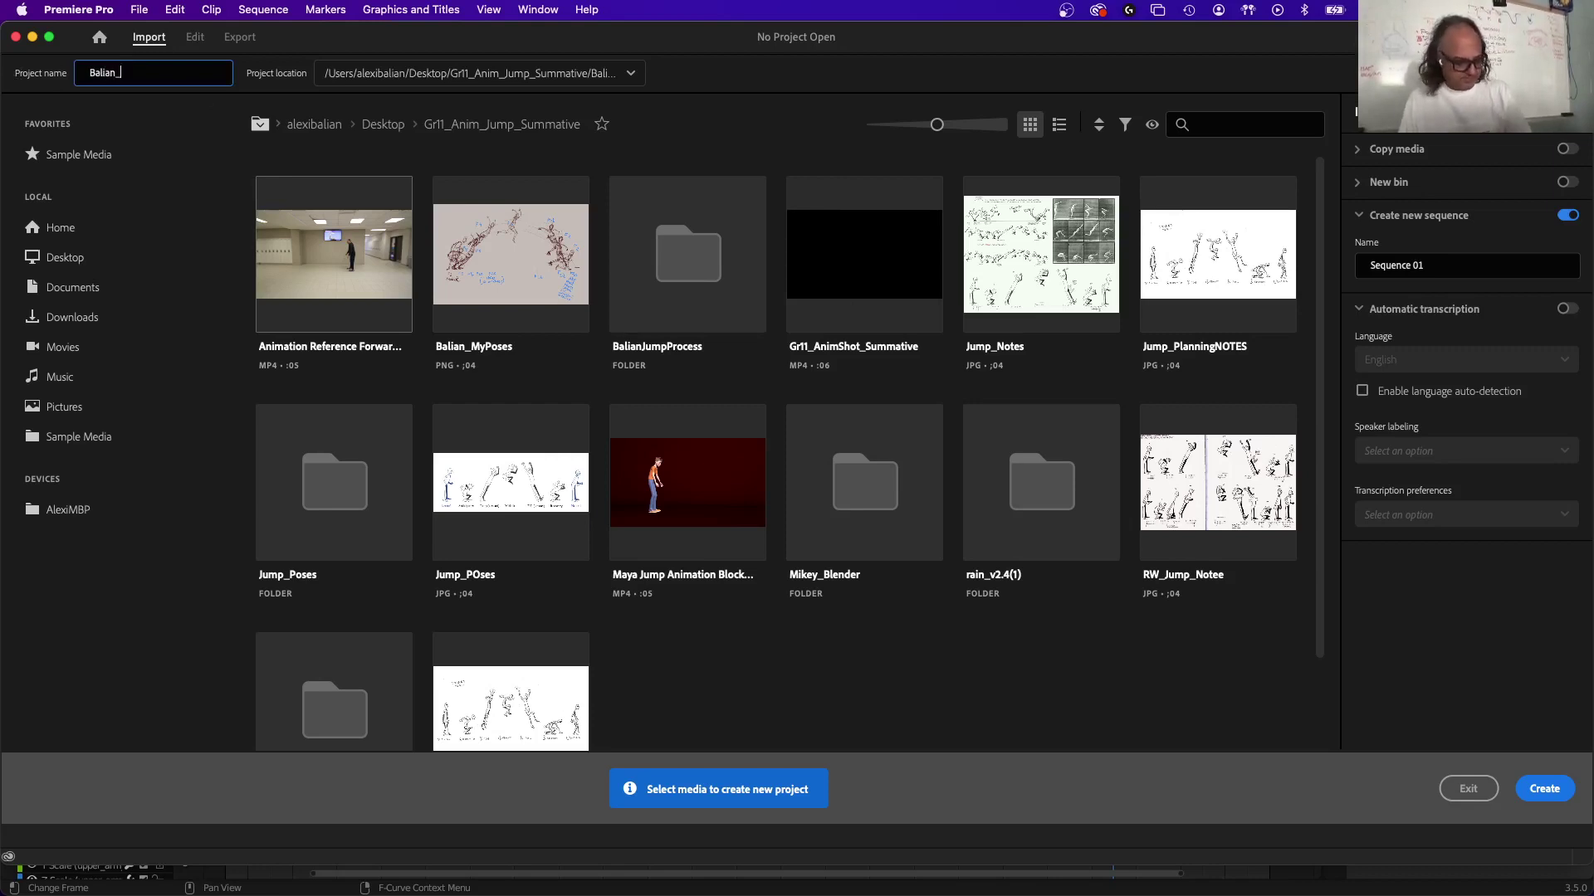
text(Anim_Wi)
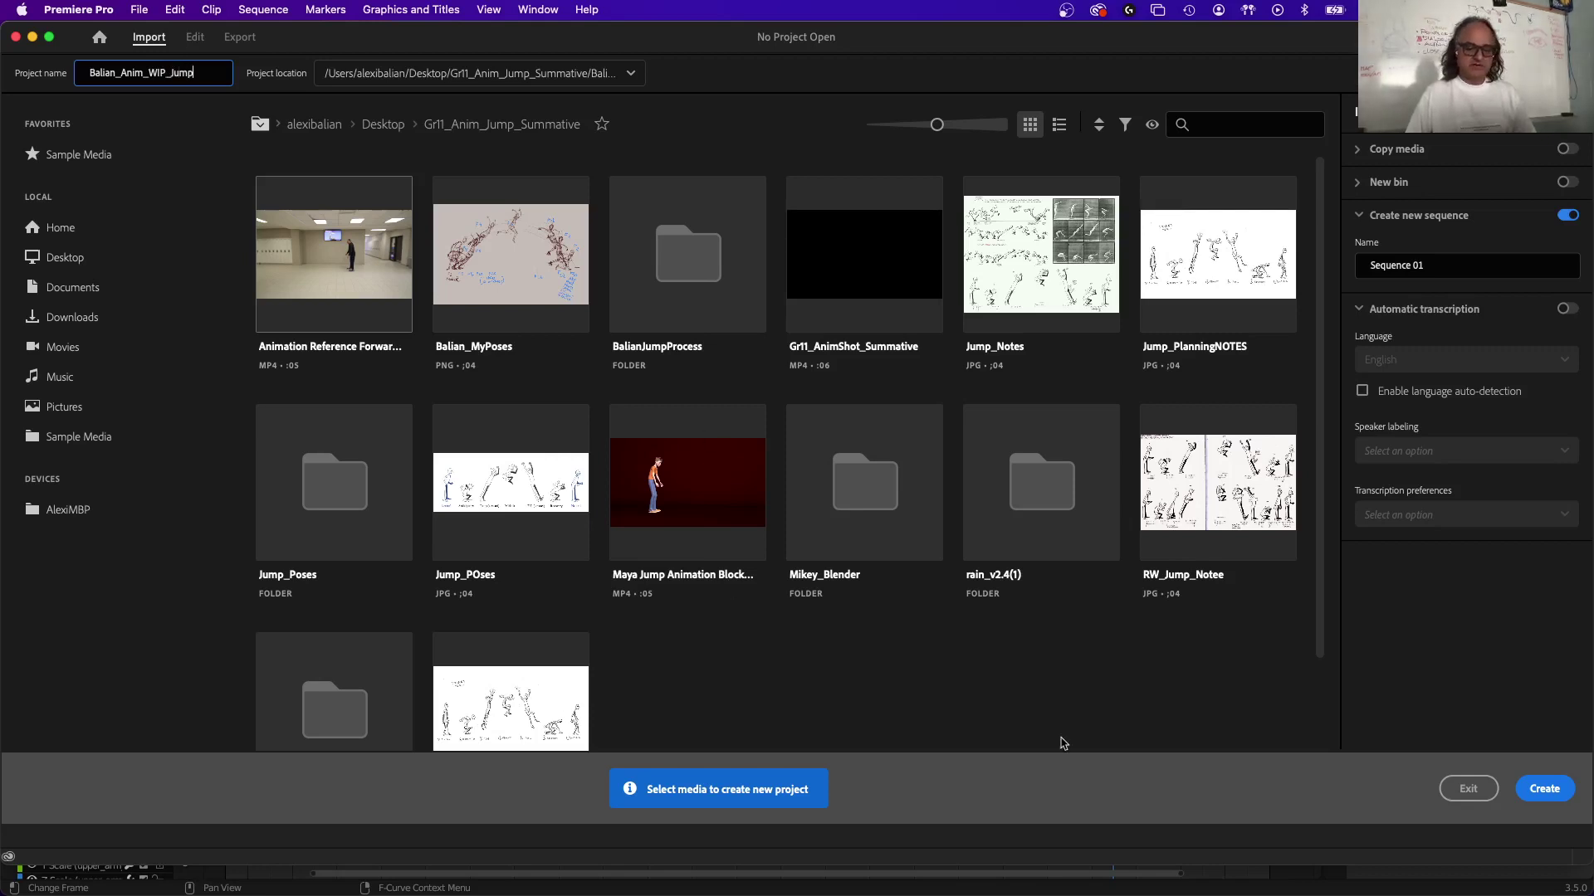
Create the project and switch to the Essentials workspace.
click(1526, 787)
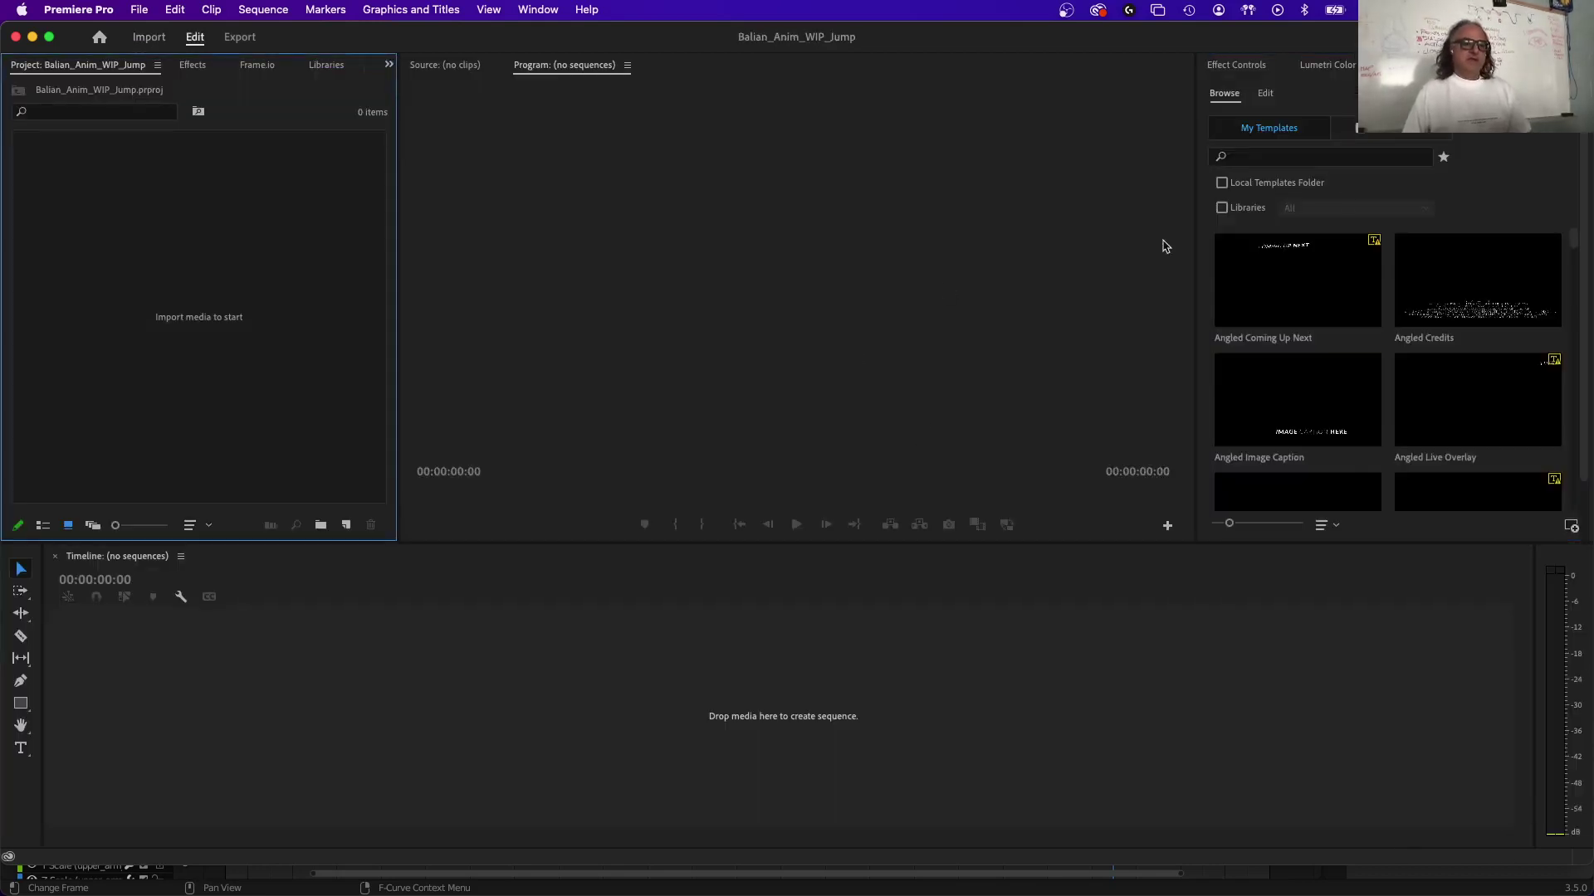
click(533, 11)
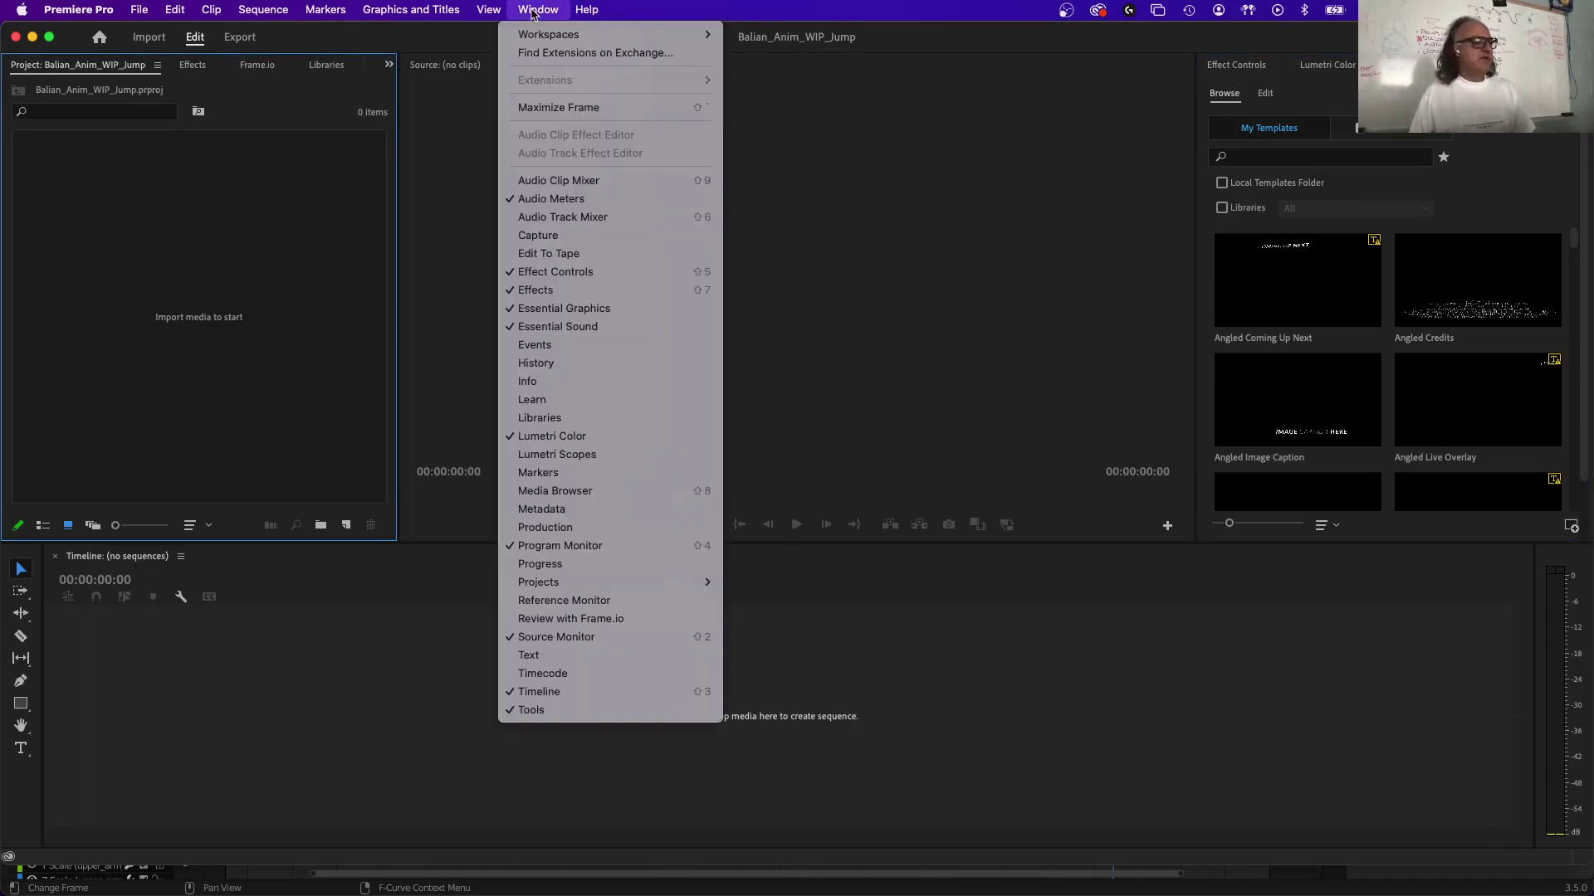
mouse_move(551, 36)
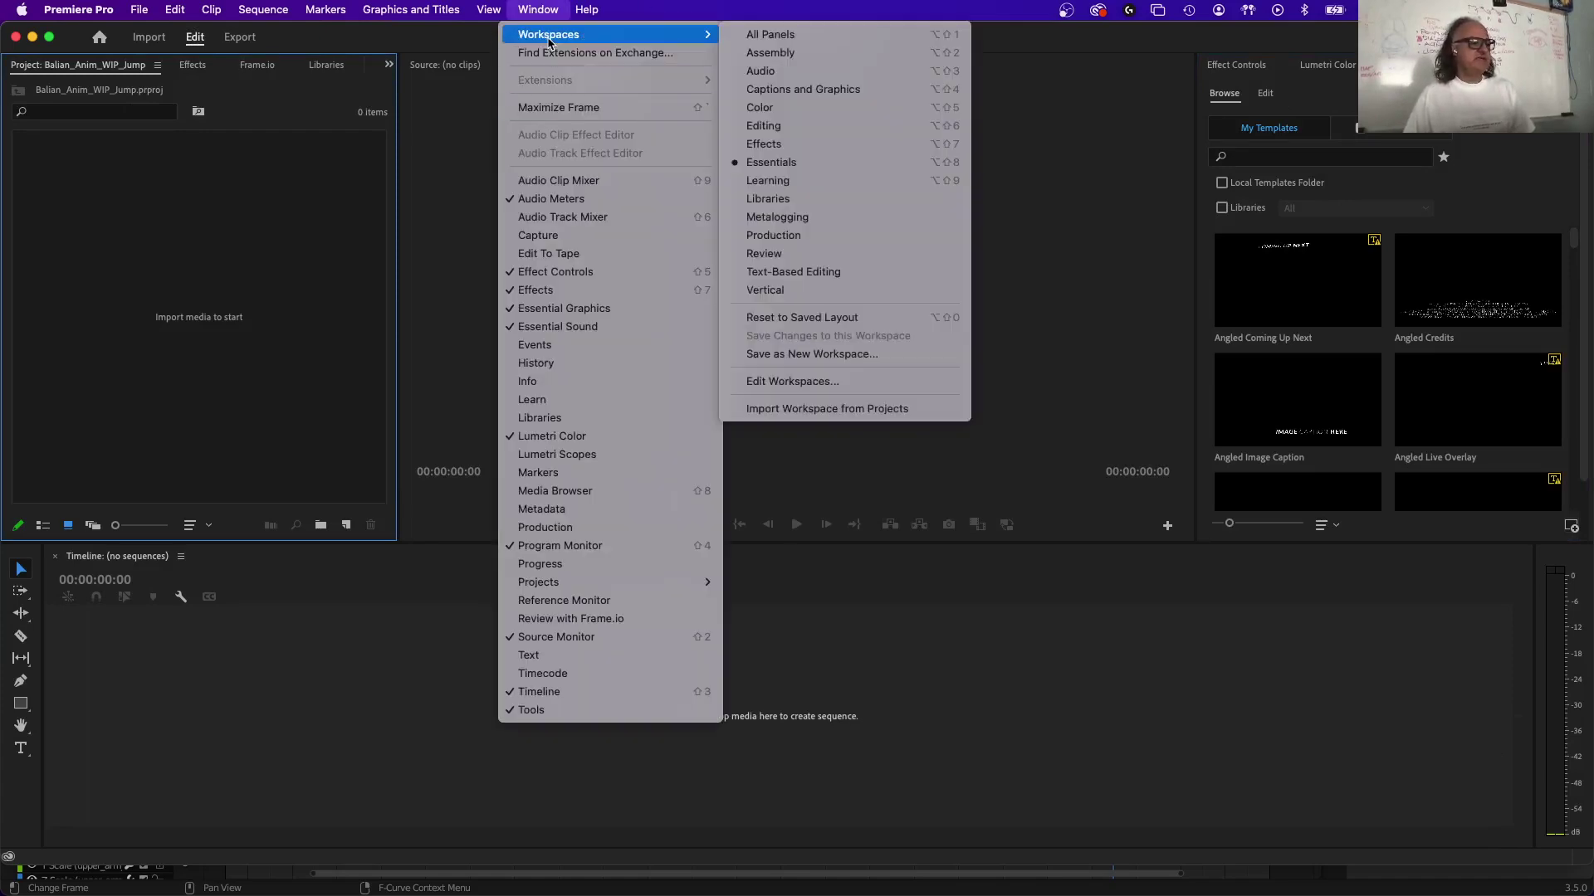
click(942, 165)
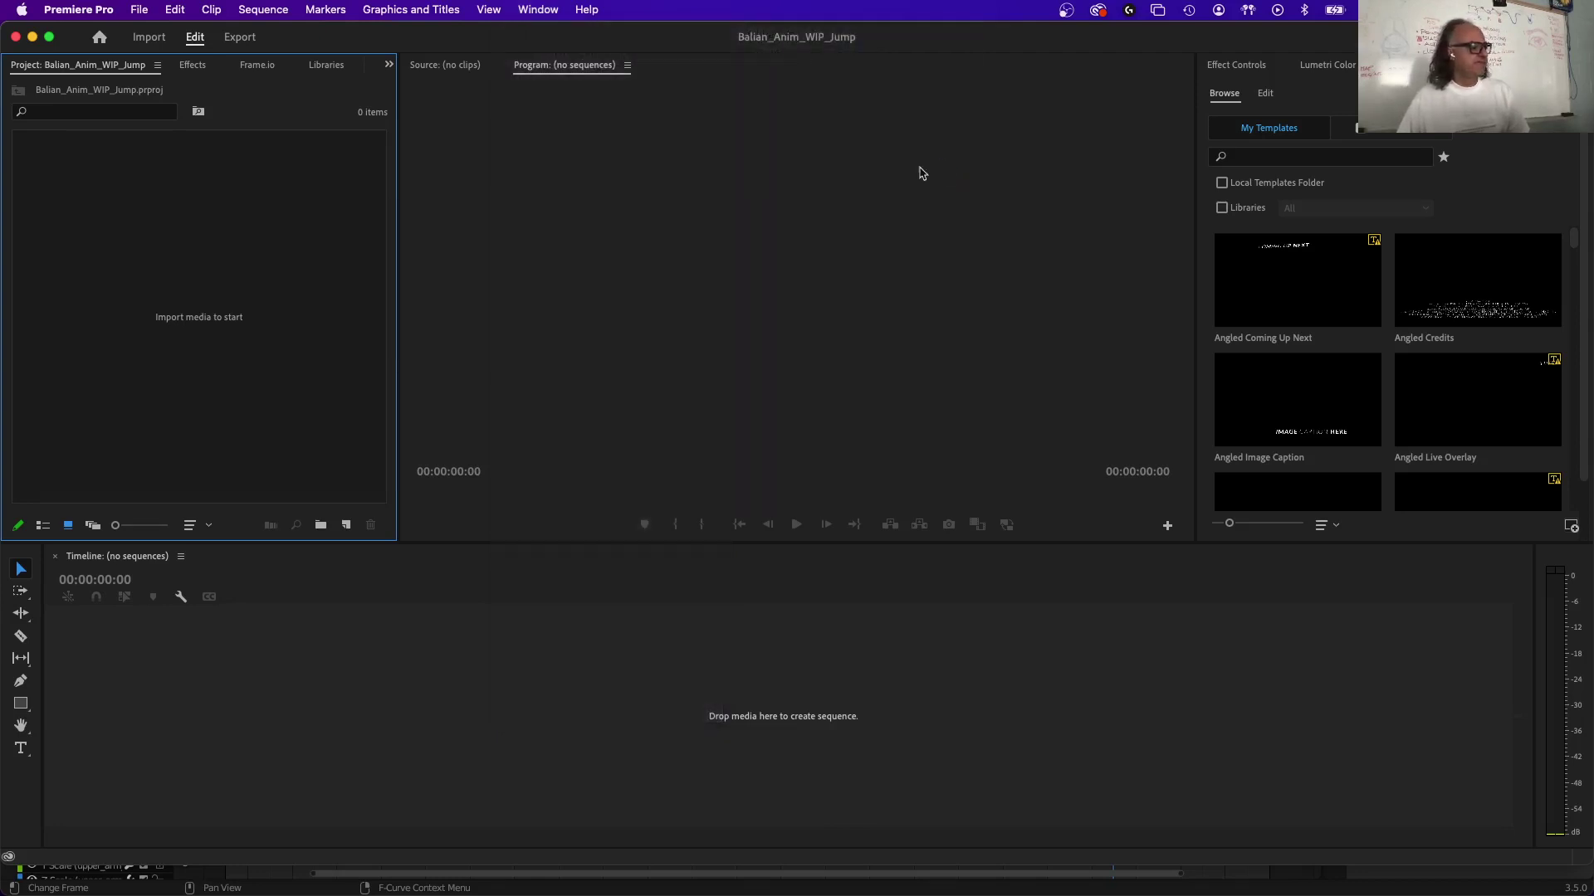
Import the six B_Jump renders (17_Refinement, 15_L_Arm, 05, 03, 02, 01) from BalianJumpProcess.
double_click(190, 294)
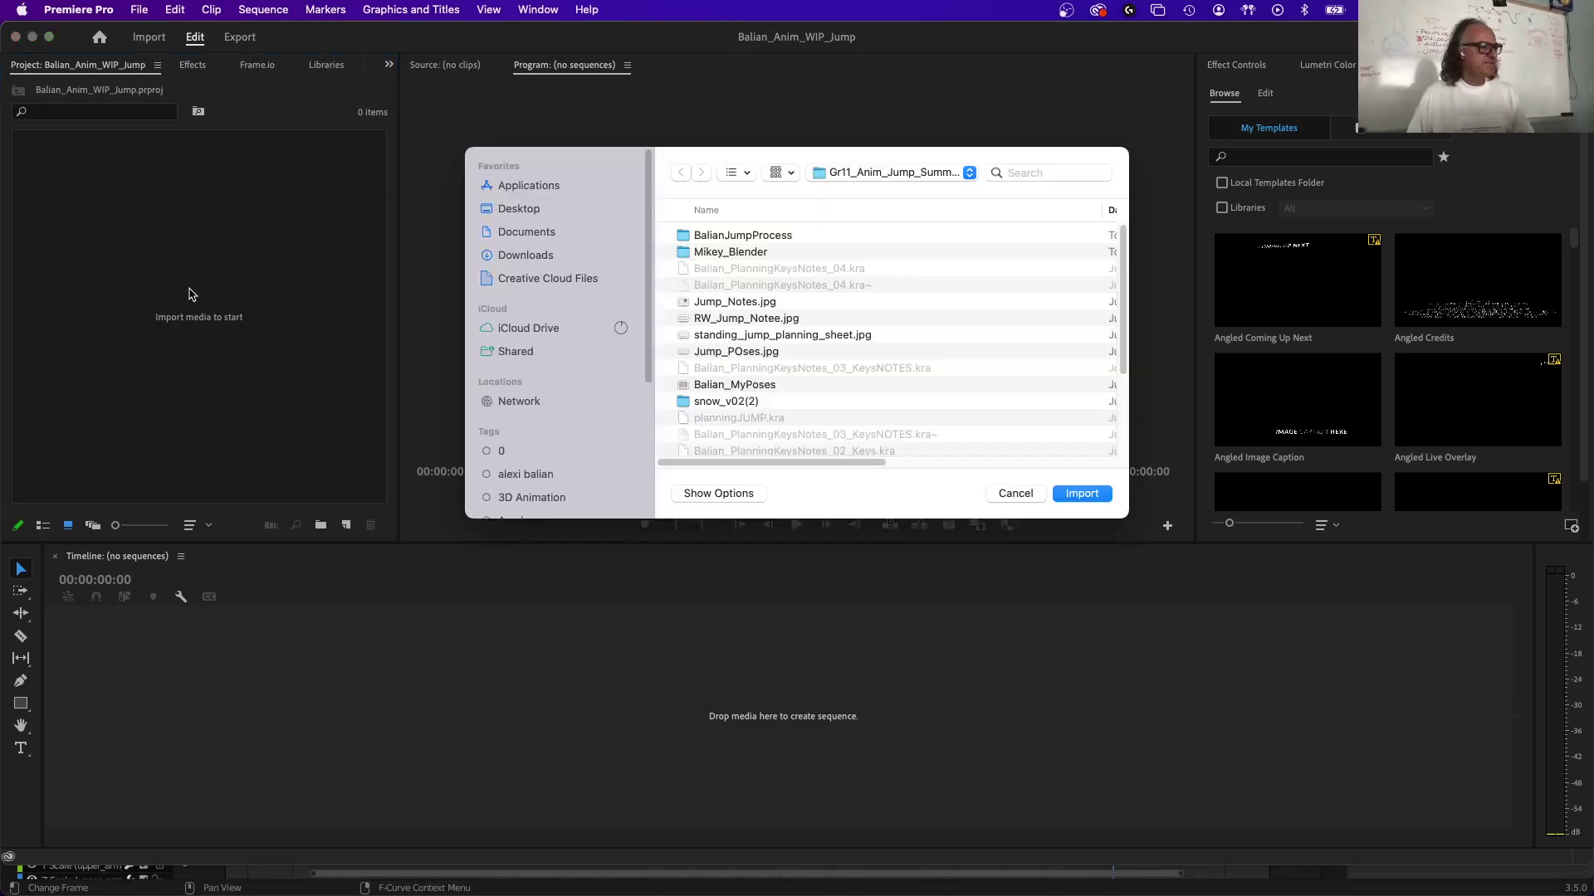
double_click(750, 237)
click(810, 354)
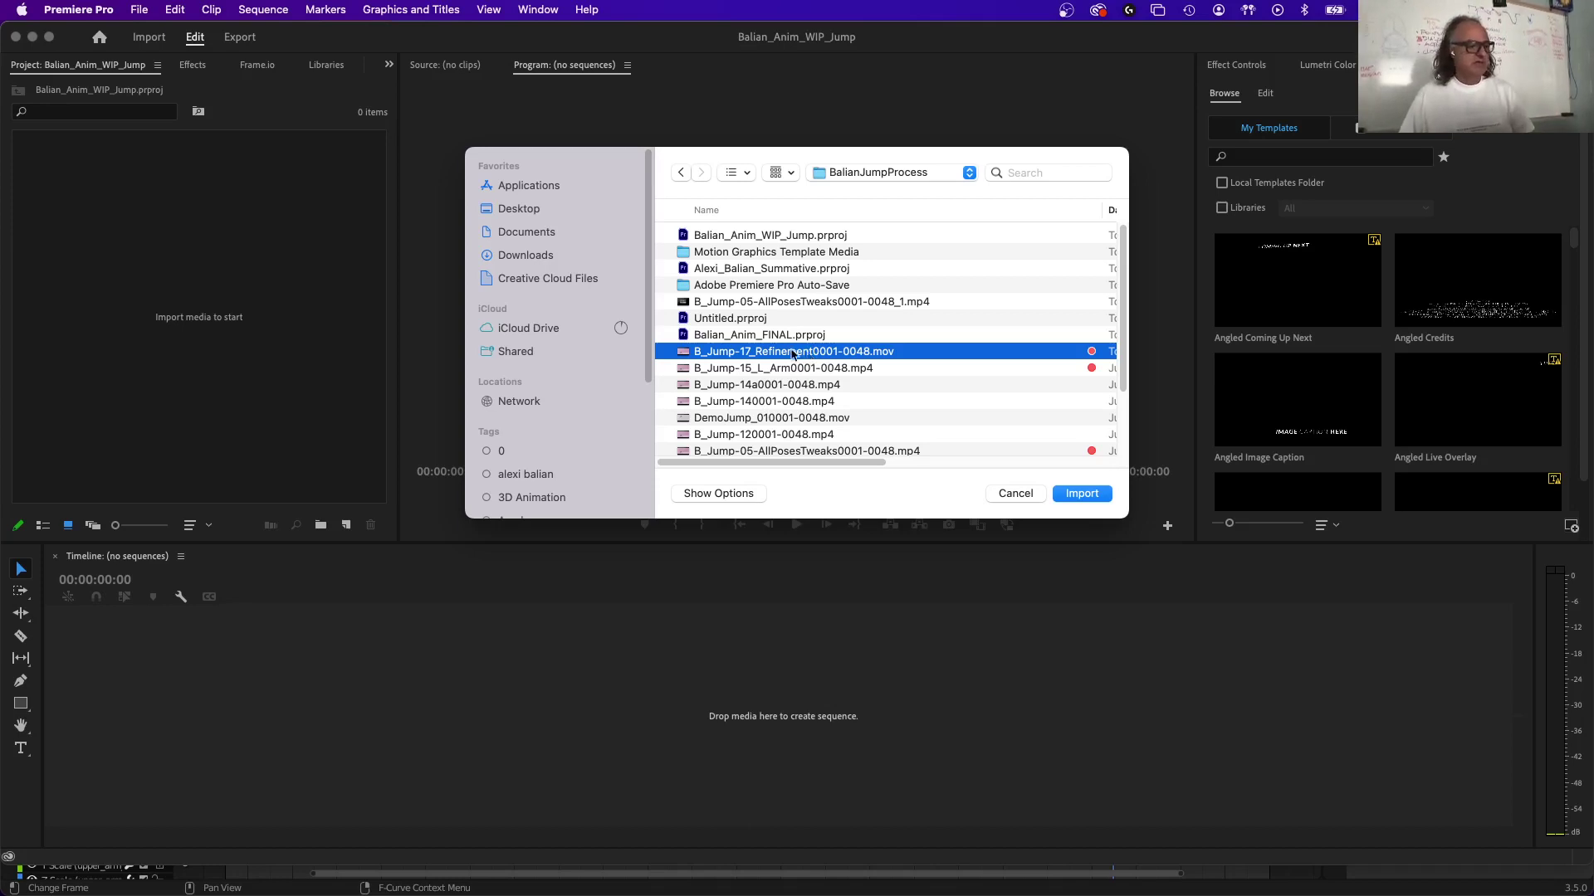
shift+click(780, 369)
scroll(789, 439, down, 5)
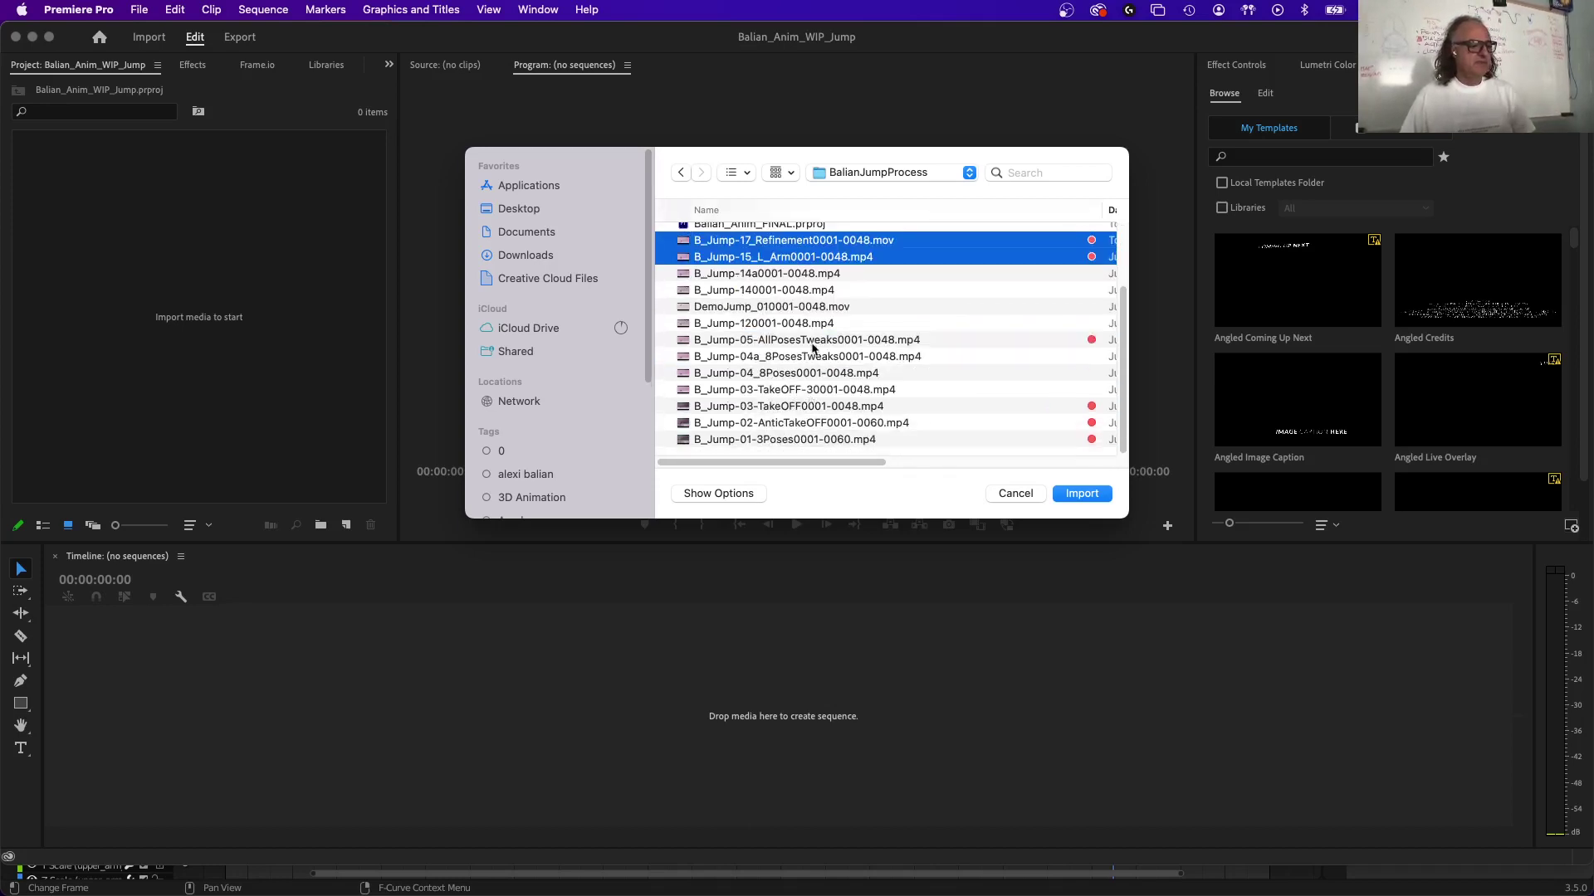
super+click(814, 341)
super+click(814, 406)
super+click(809, 421)
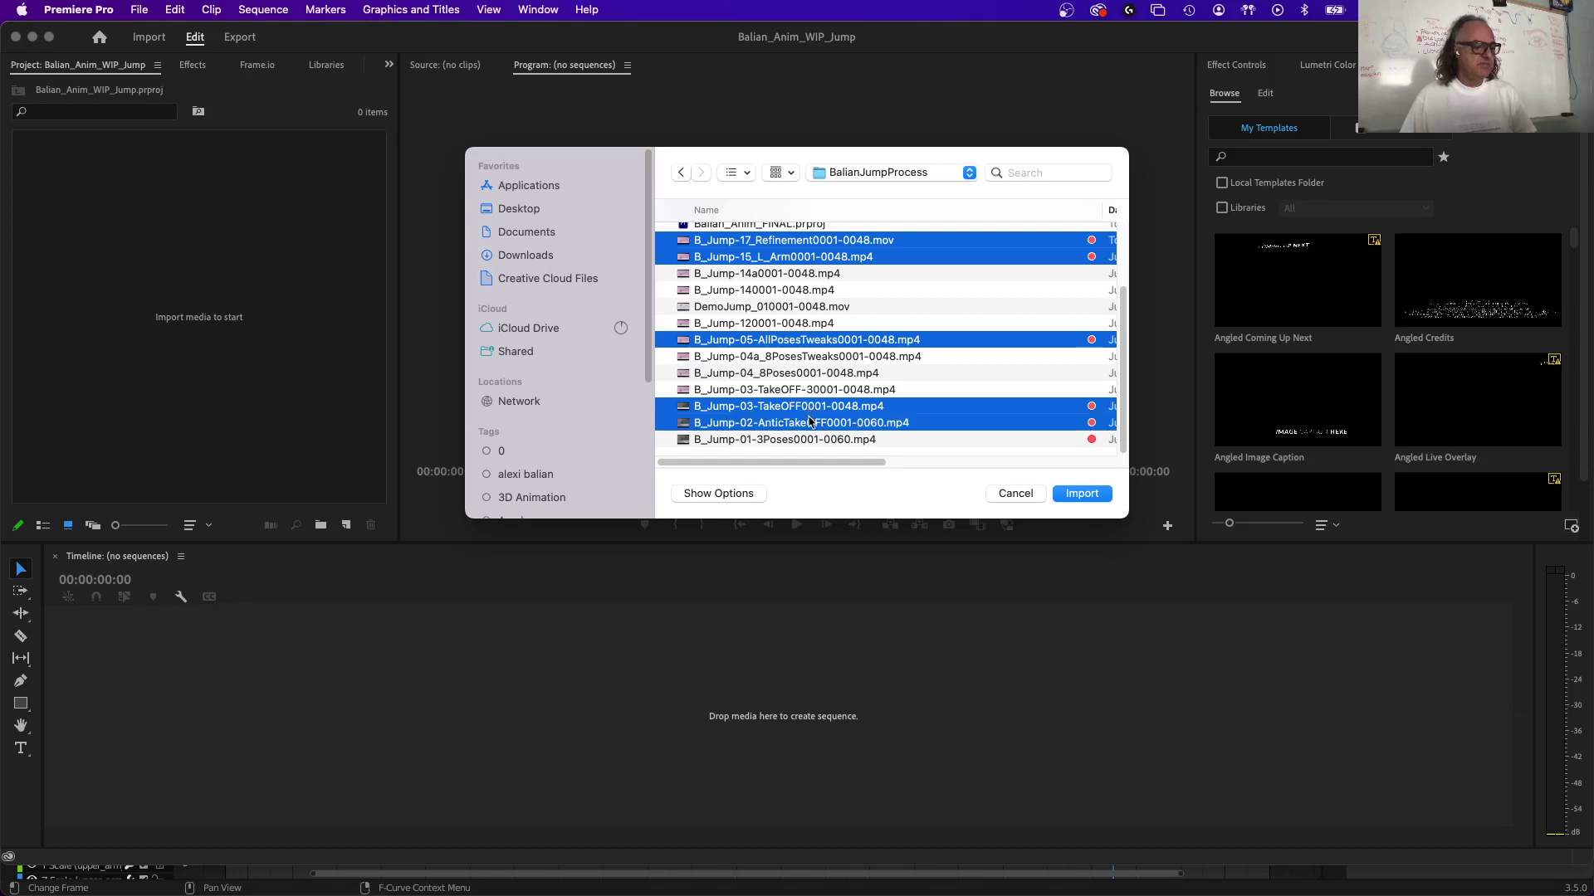
super+click(814, 440)
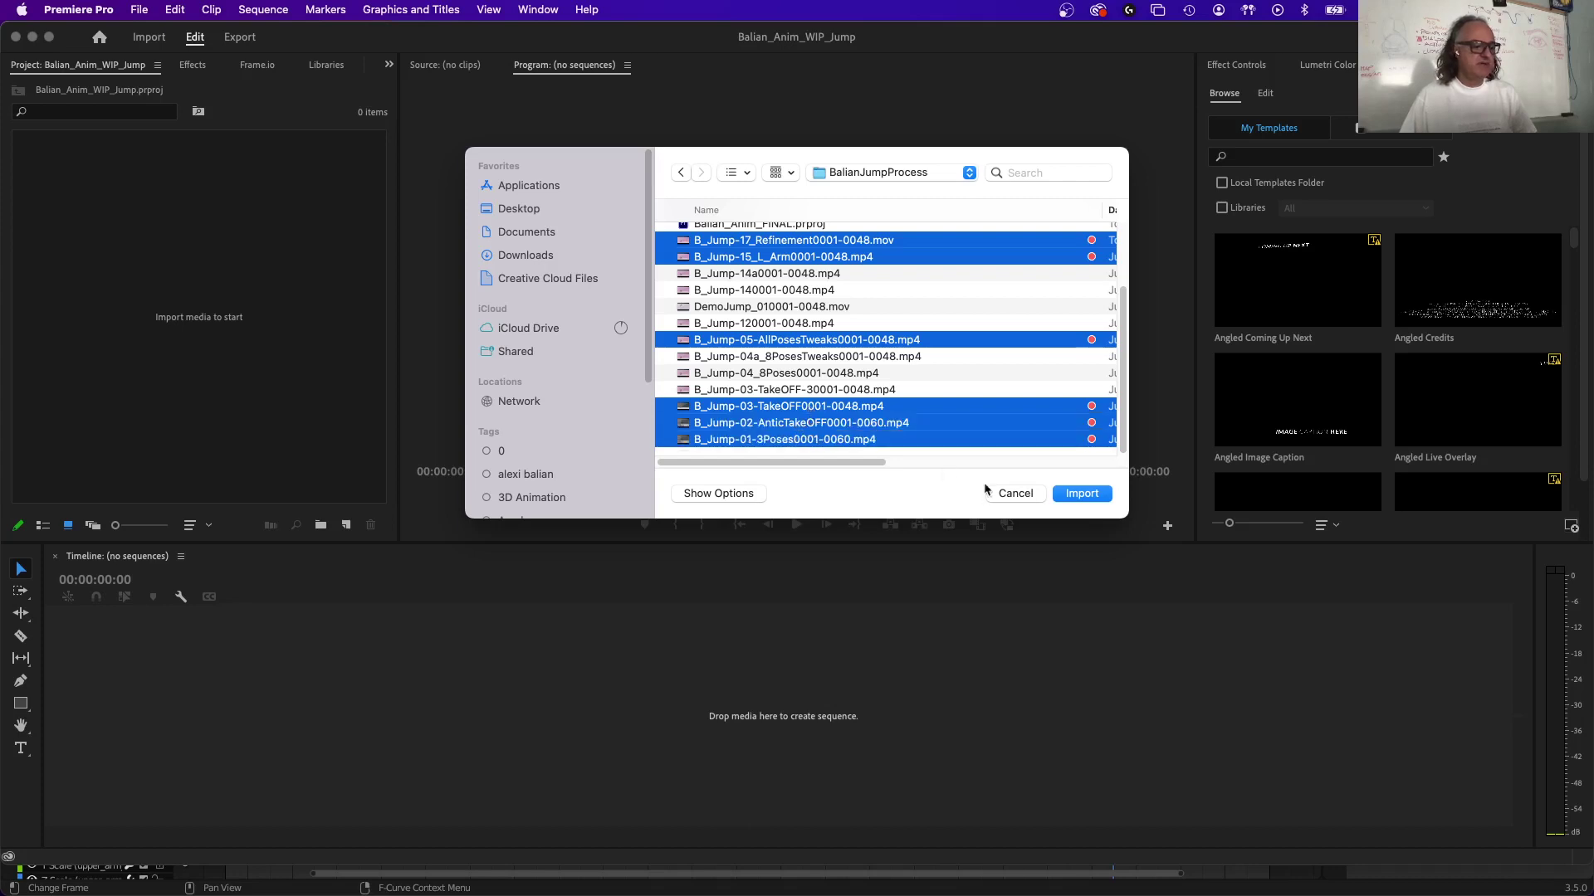
click(1076, 496)
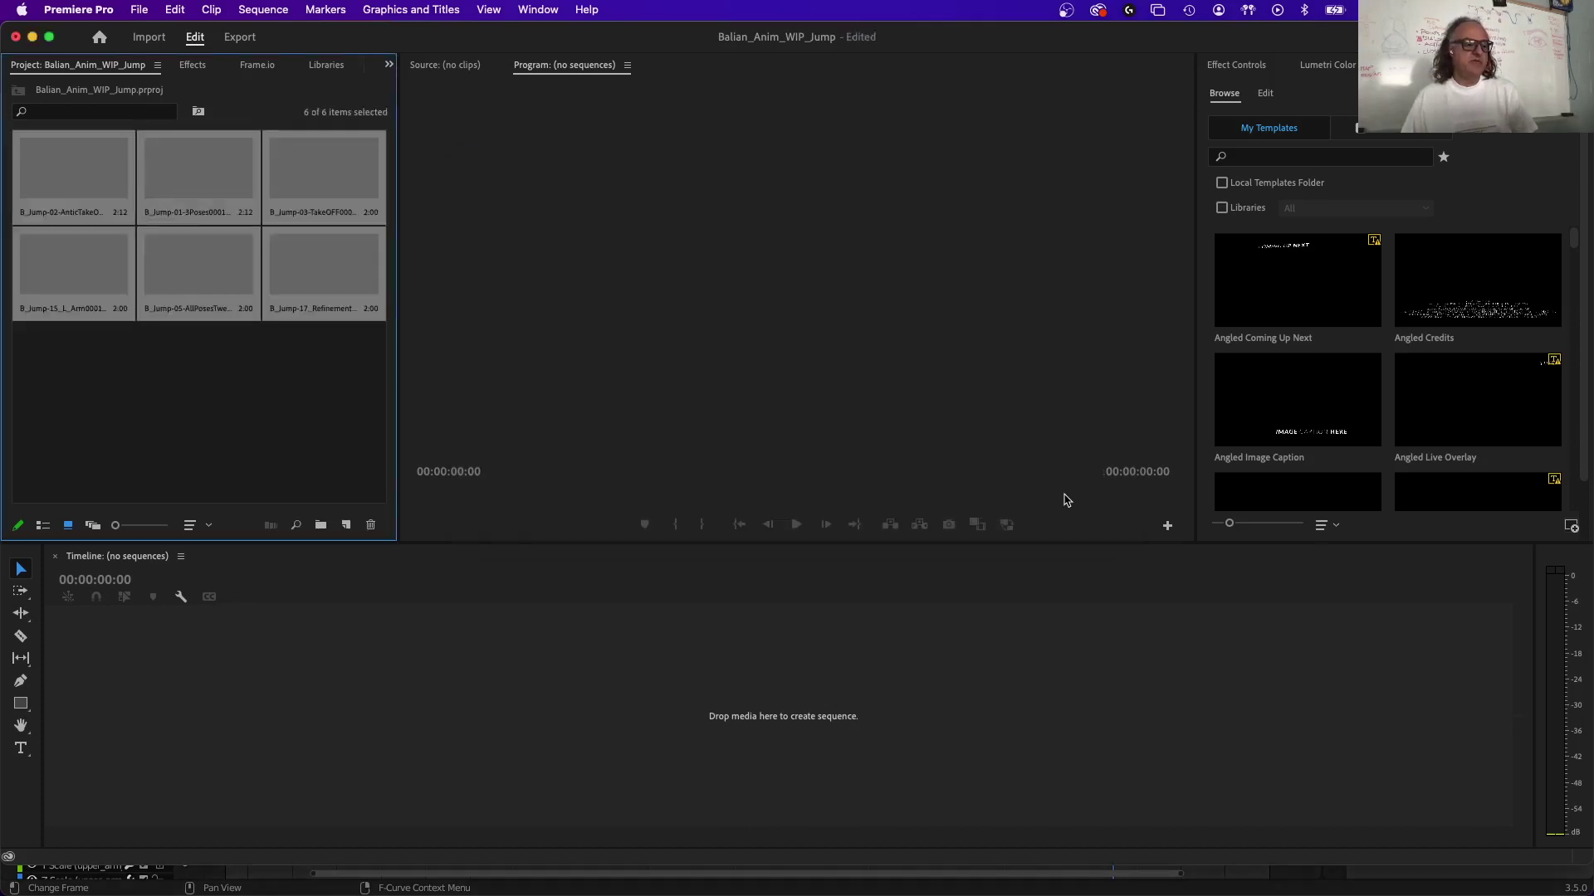
Preview the B_Jump-15_L_Arm clip in the Source monitor, then drag it into the Timeline as a new sequence.
click(146, 425)
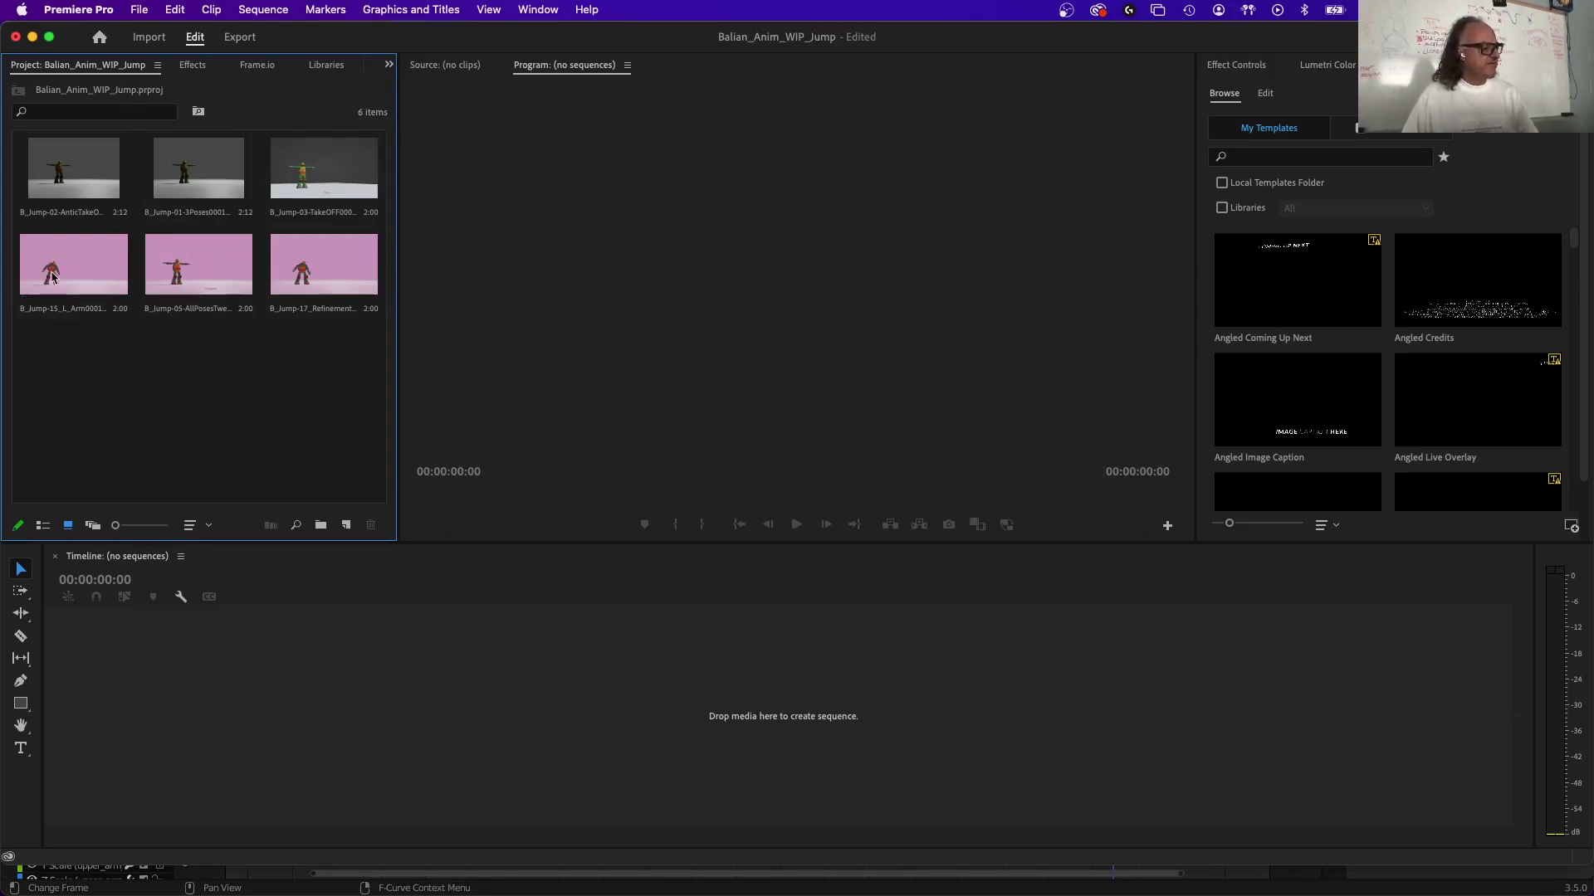
double_click(92, 282)
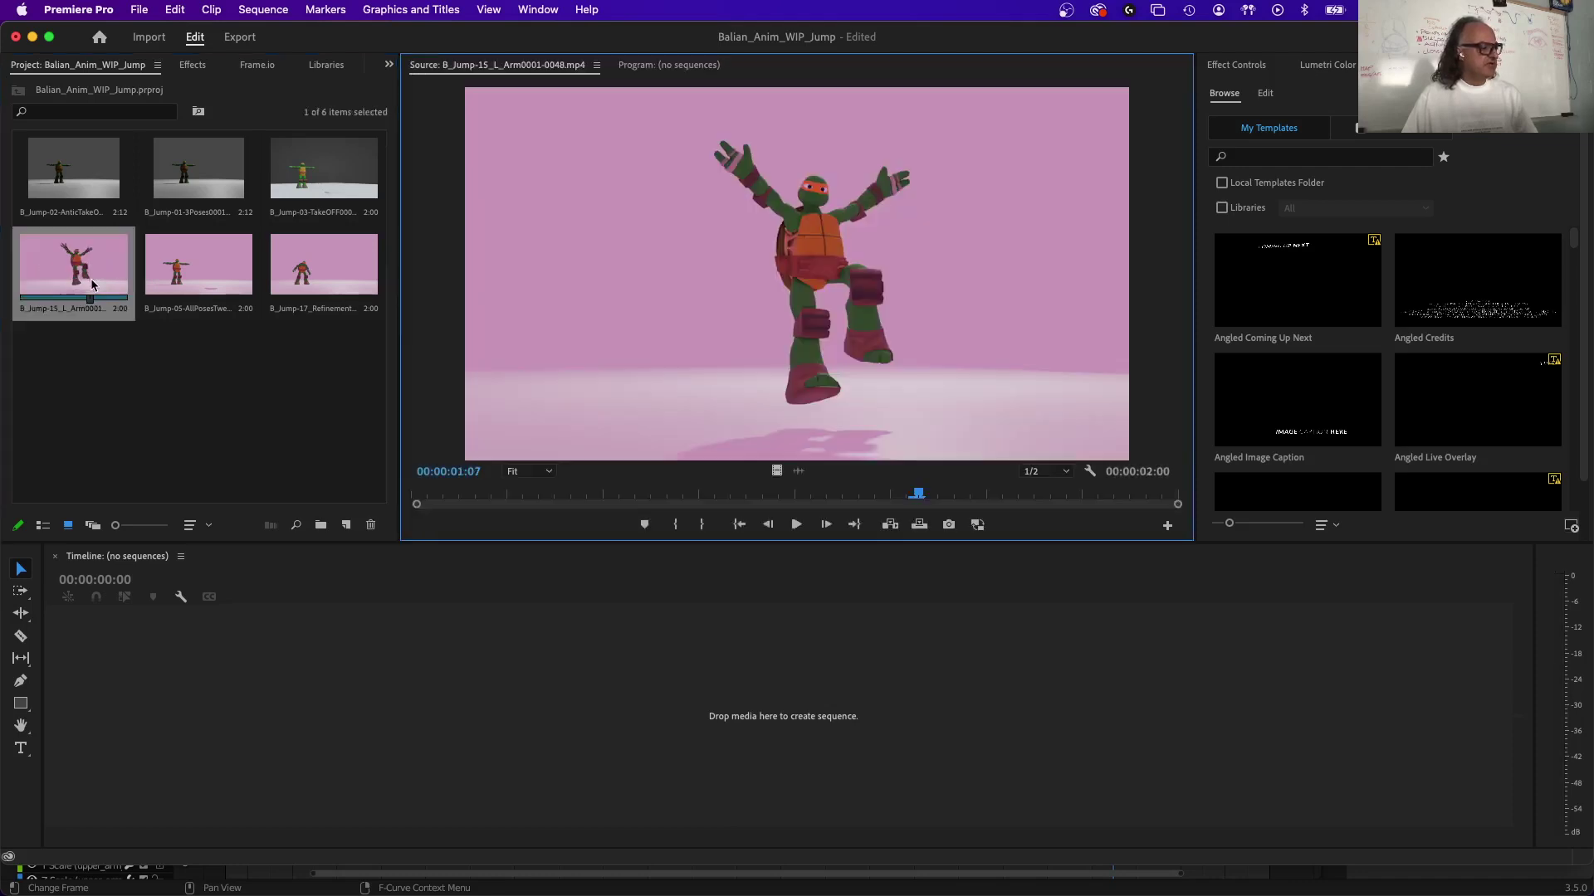
click(795, 525)
click(795, 525)
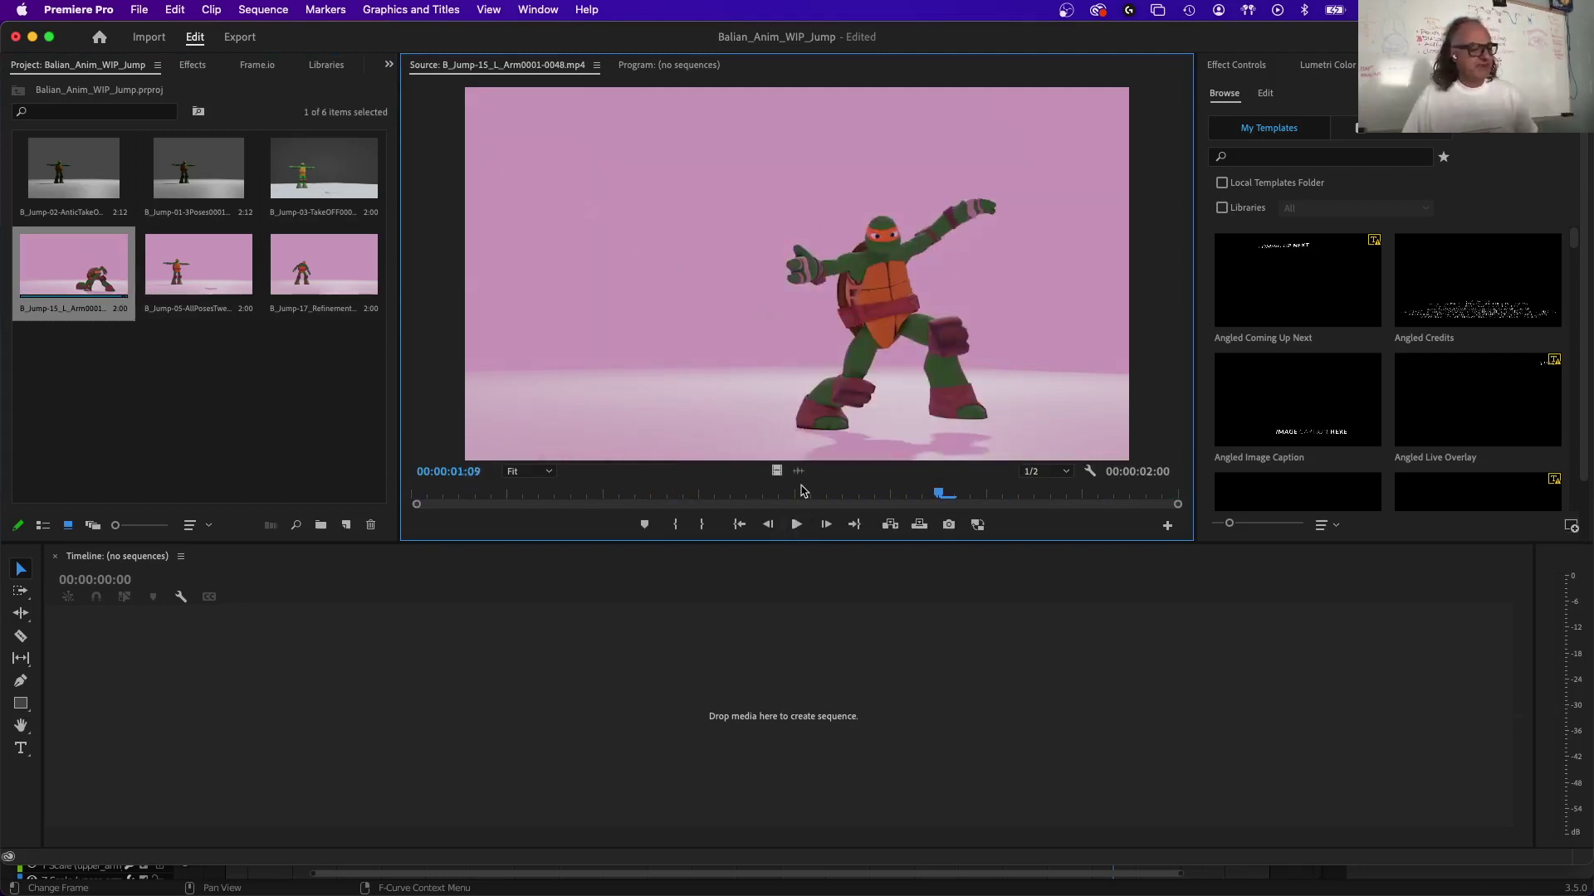
click(798, 521)
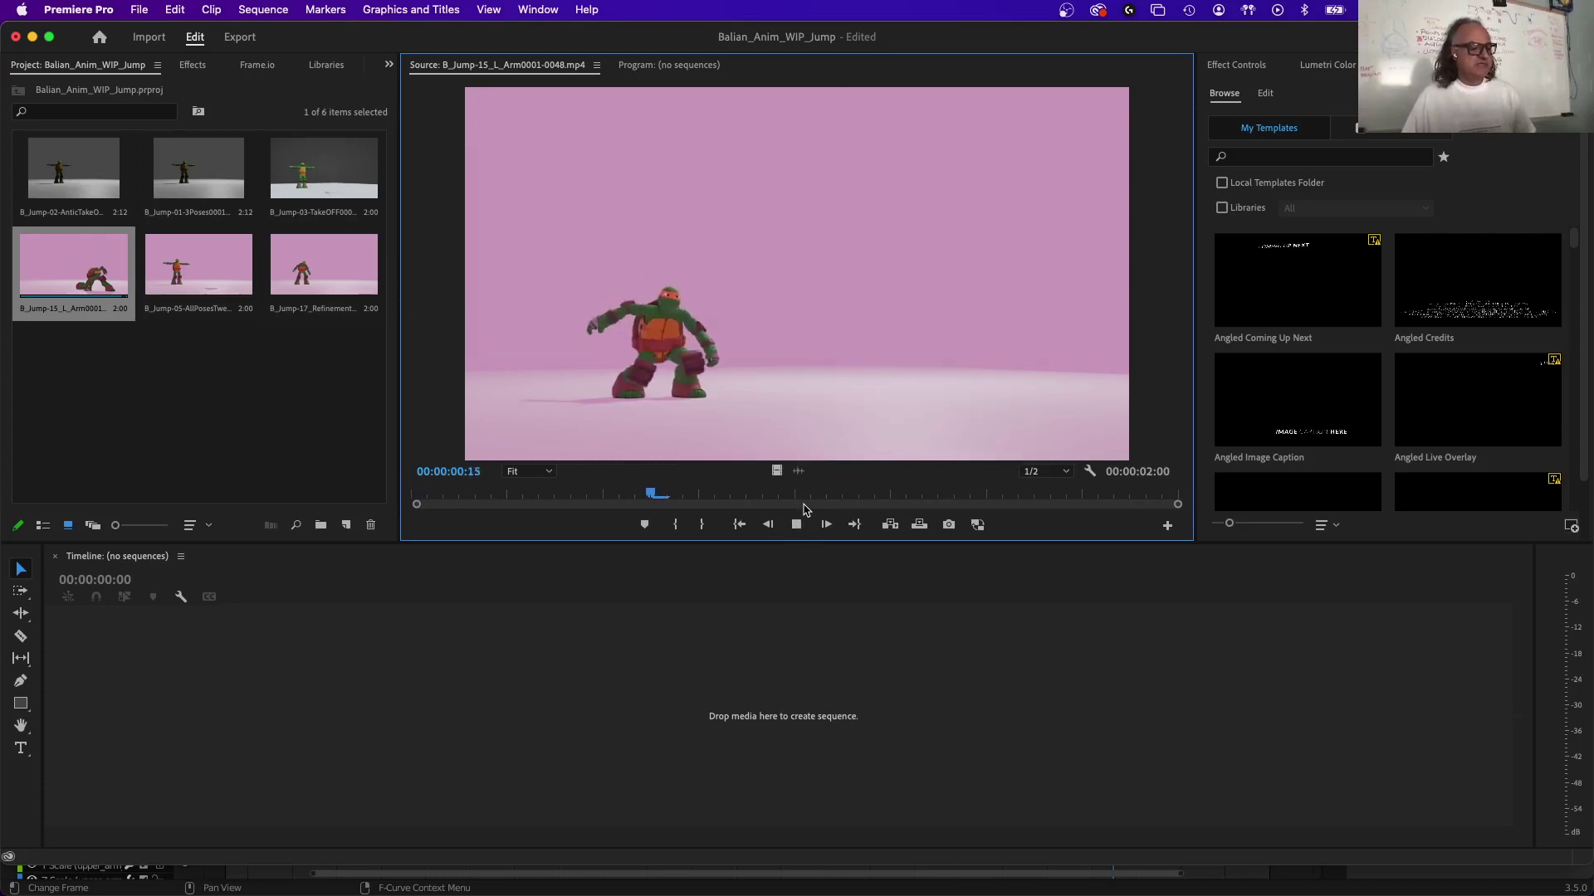
key(space)
key(space)
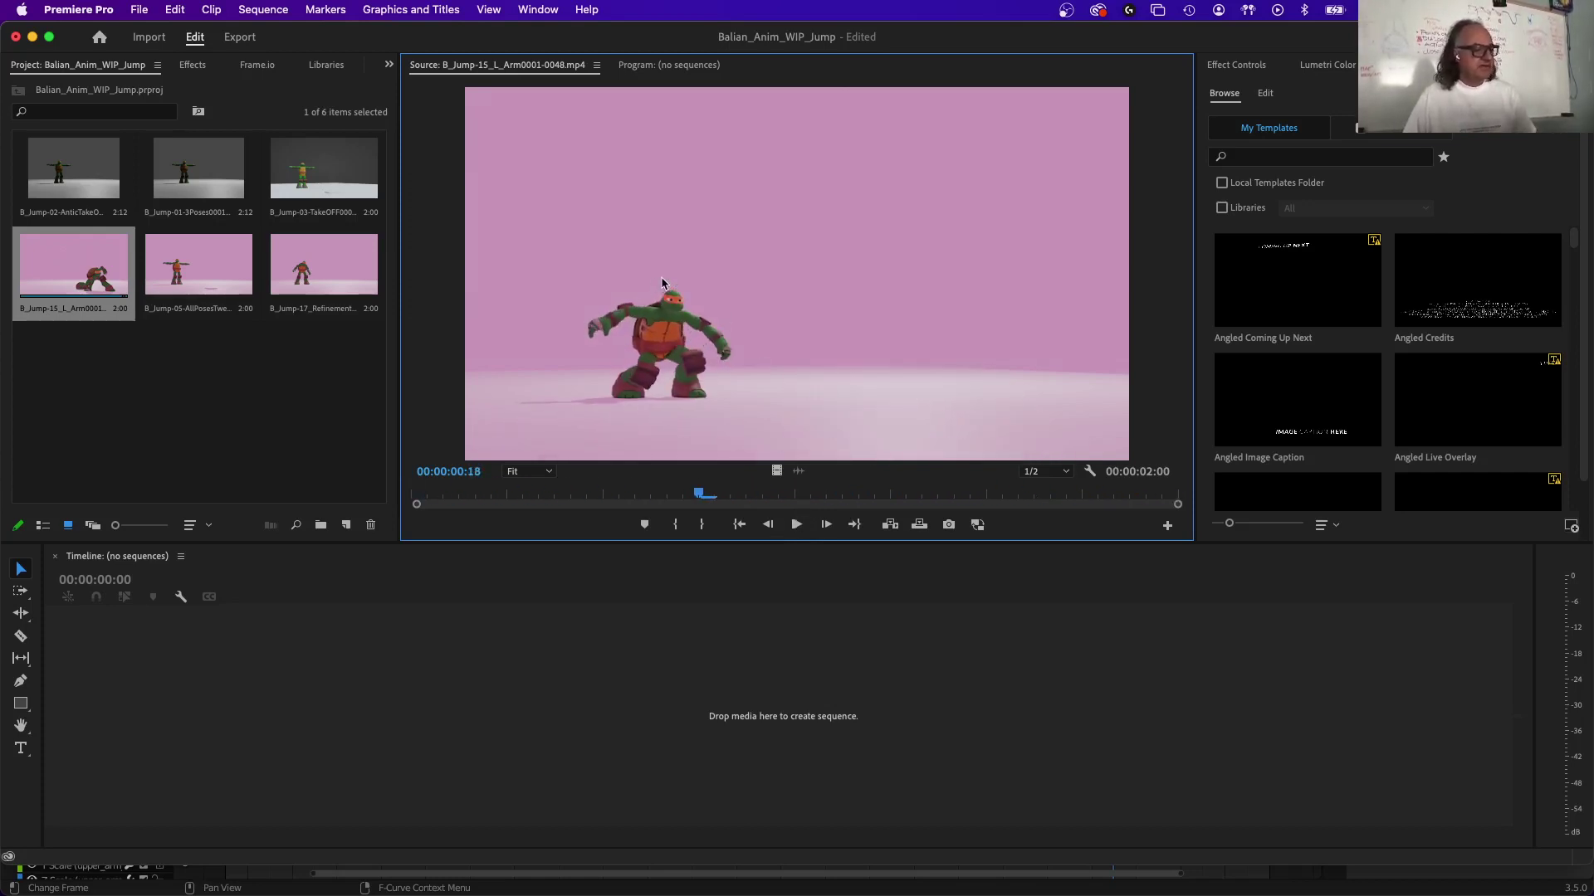
drag(661, 287, 514, 671)
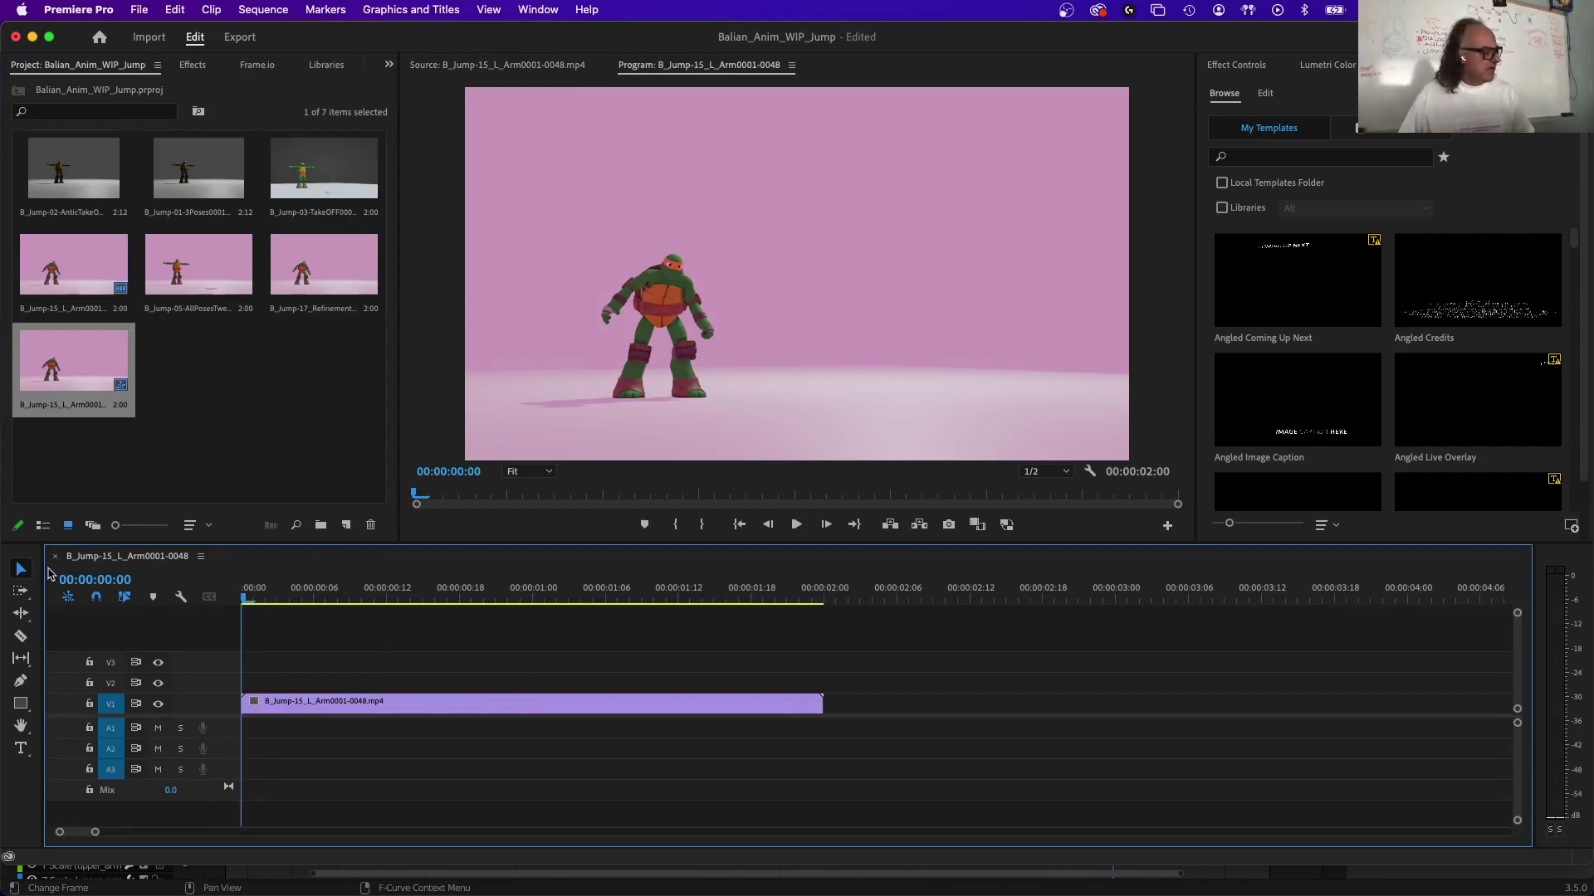
Move the arm clip about a second later and check its effect settings.
double_click(317, 708)
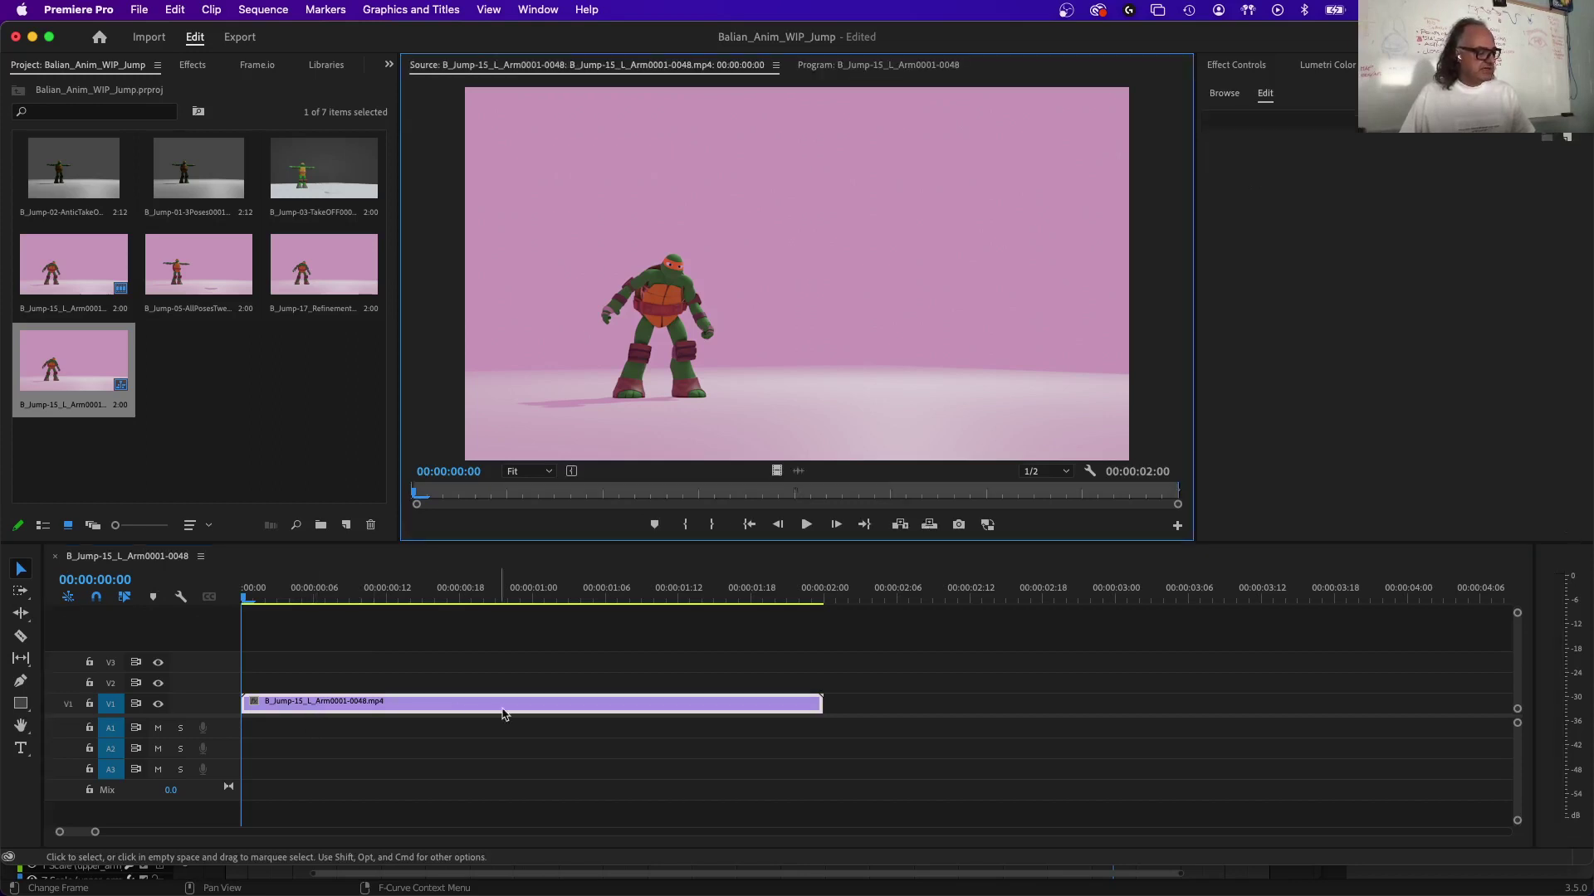
drag(532, 710, 913, 710)
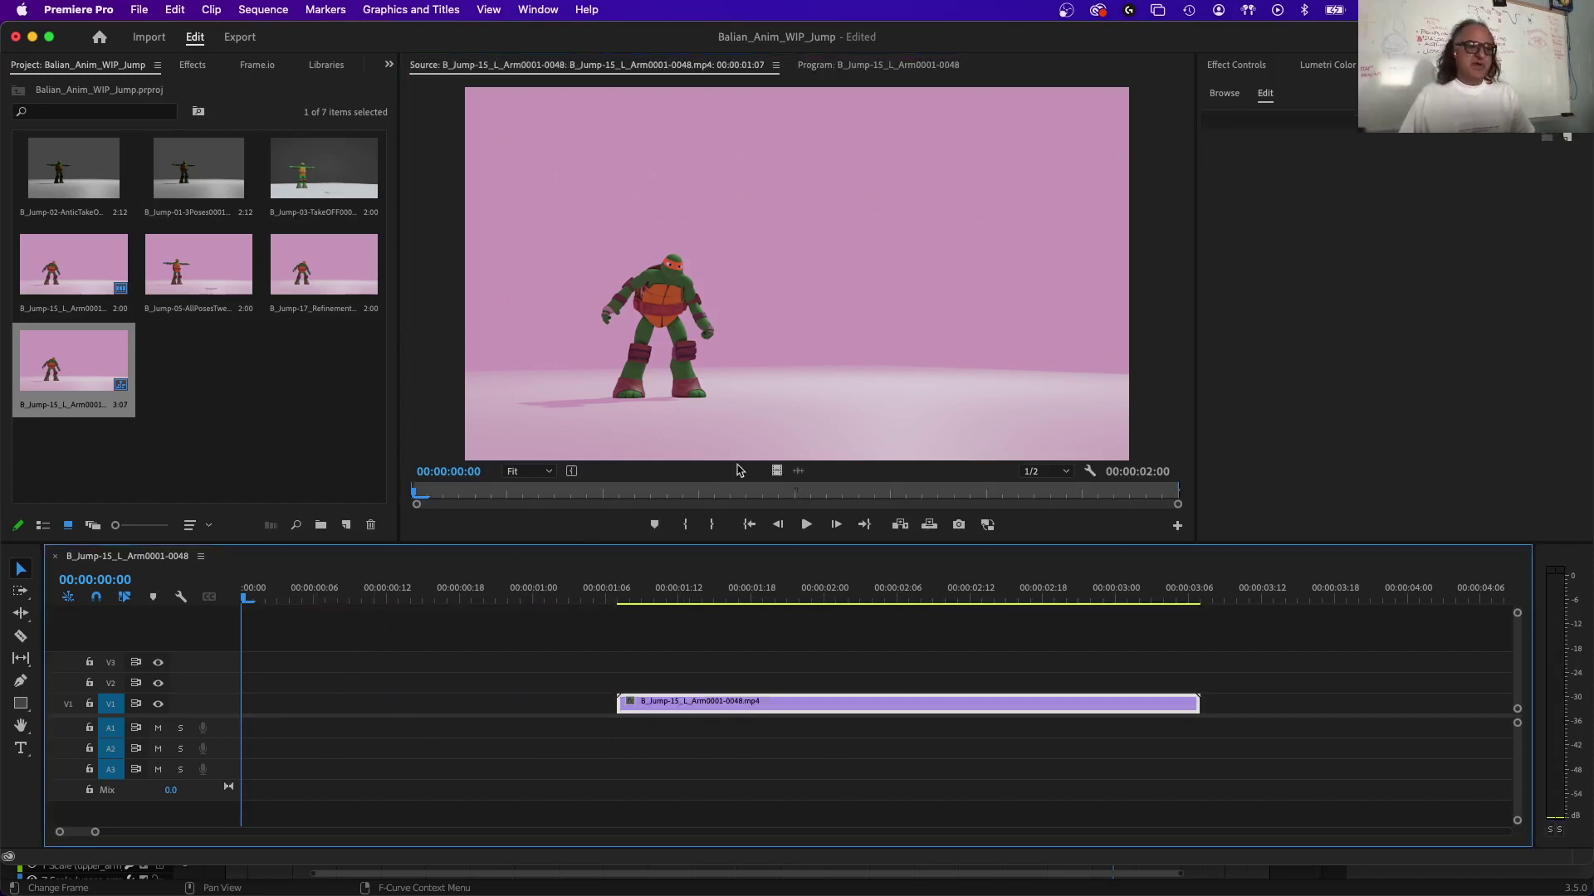
click(1262, 65)
click(1331, 65)
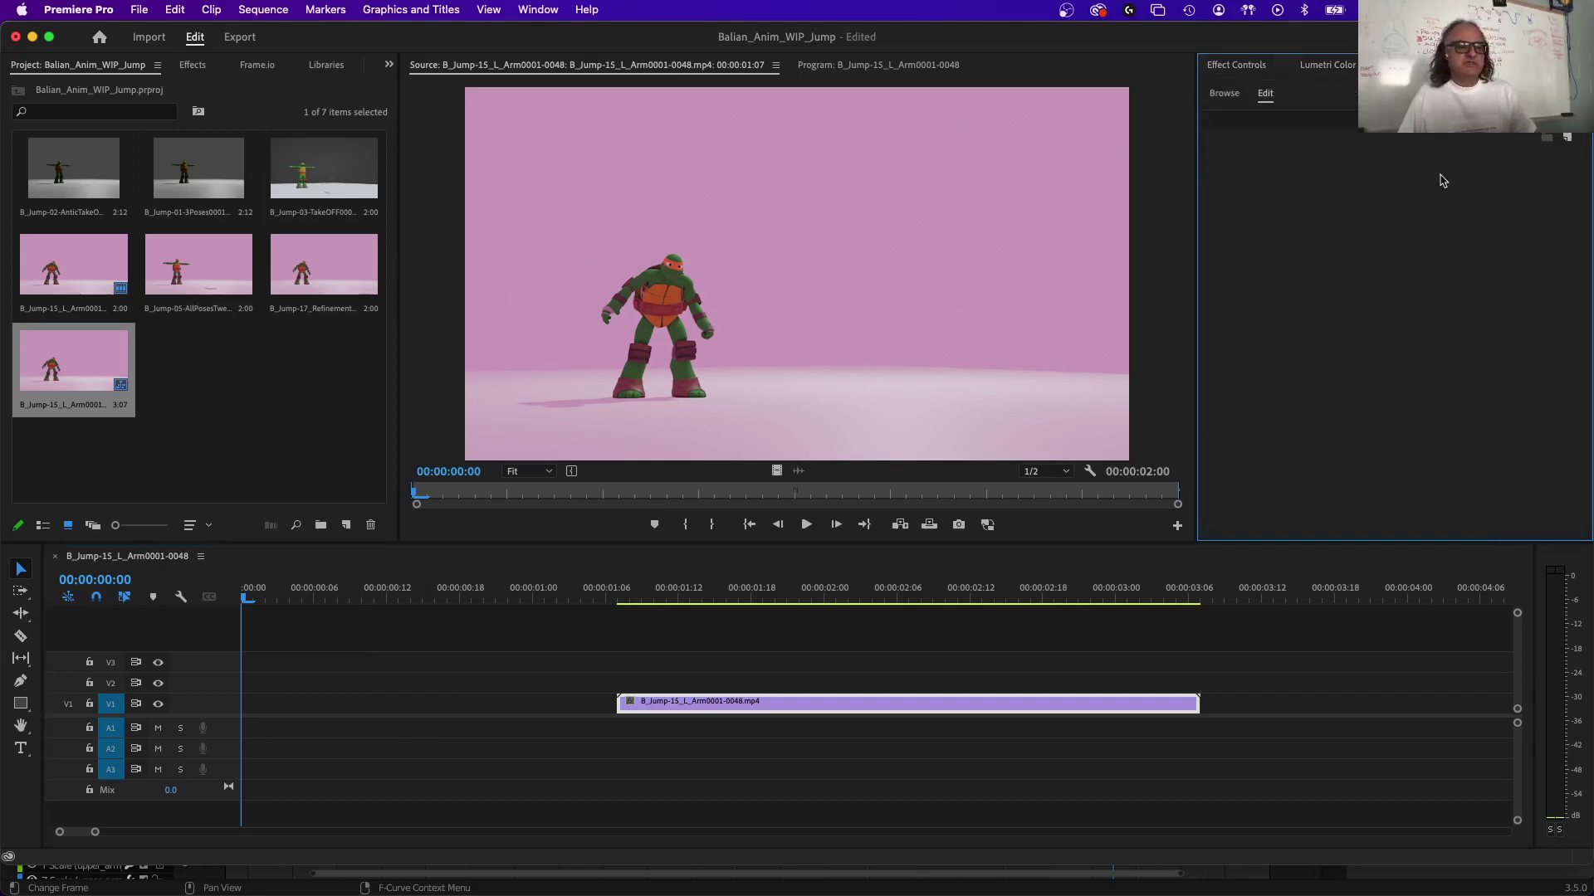
Add the Basic Title template from Essential Graphics onto V2.
click(1223, 94)
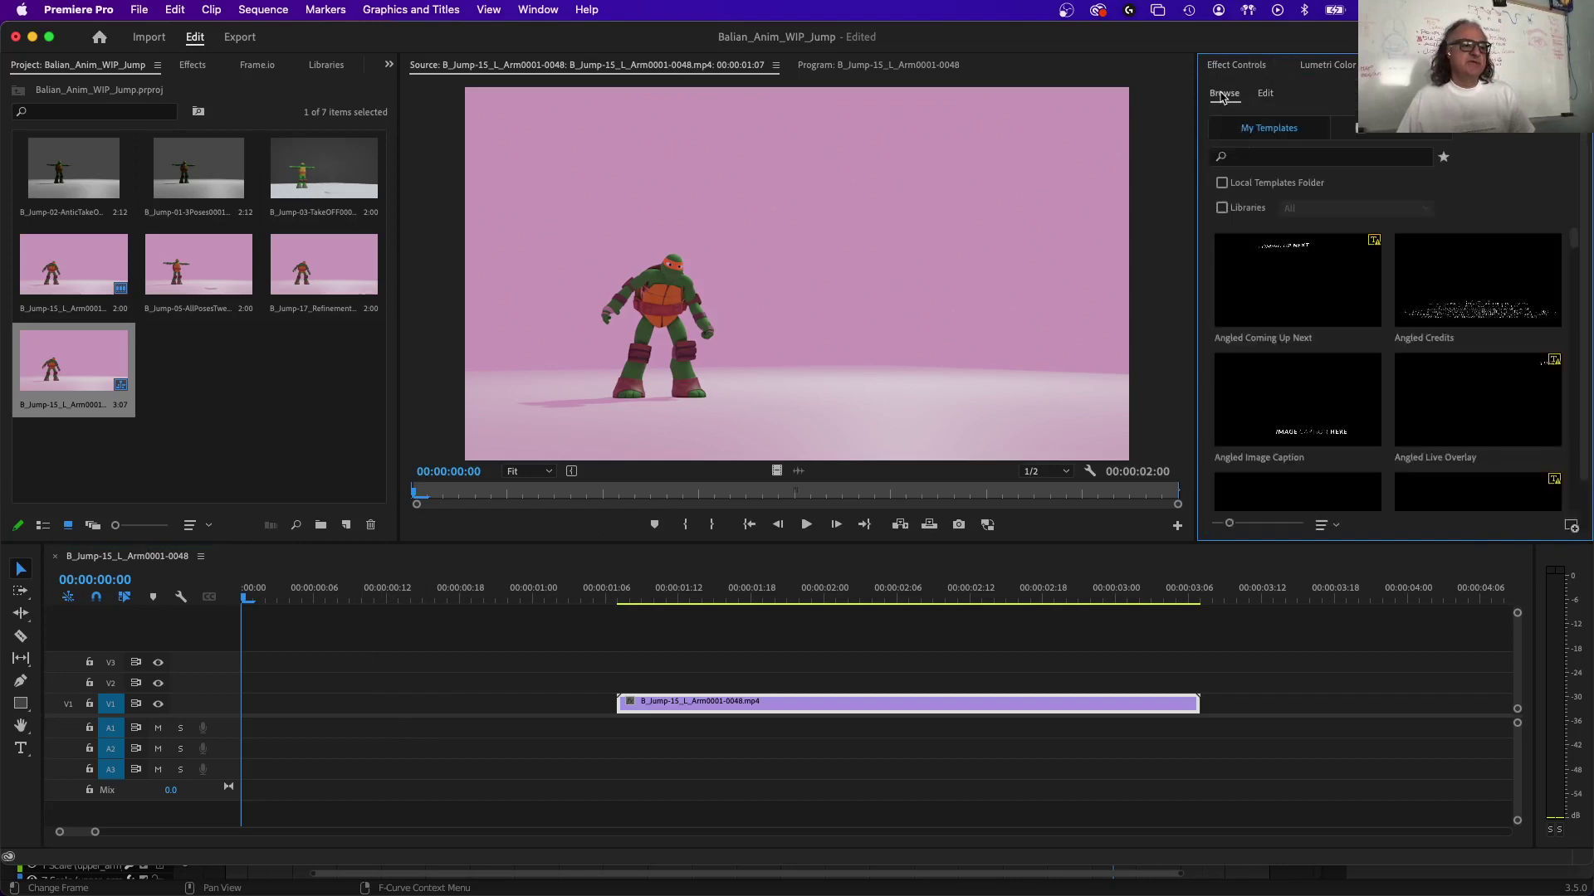
scroll(1322, 383, down, 5)
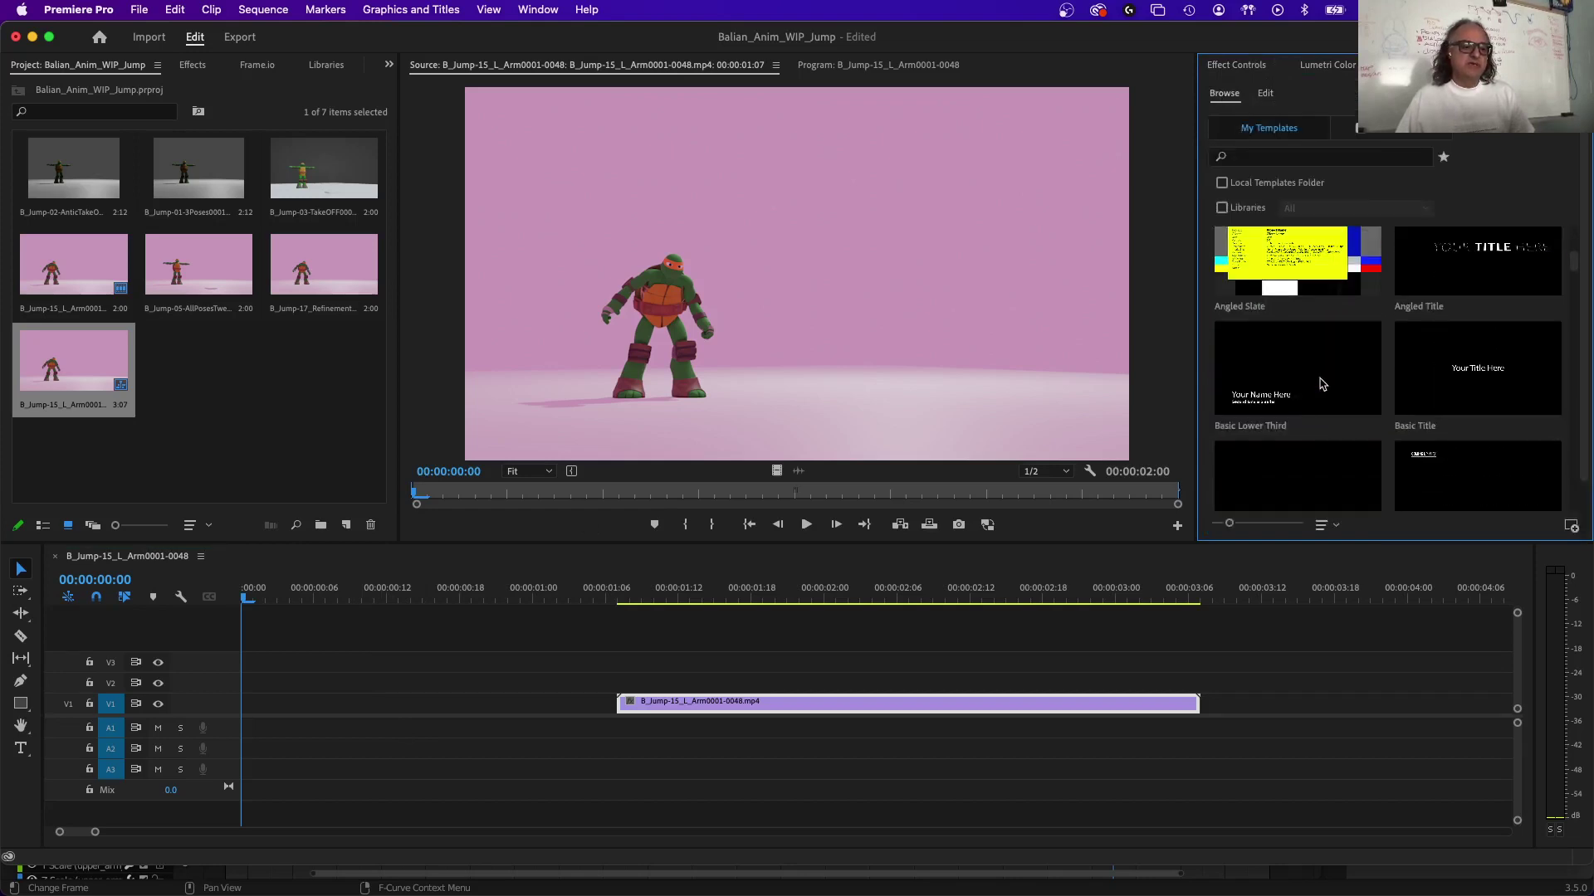
drag(1485, 365, 255, 683)
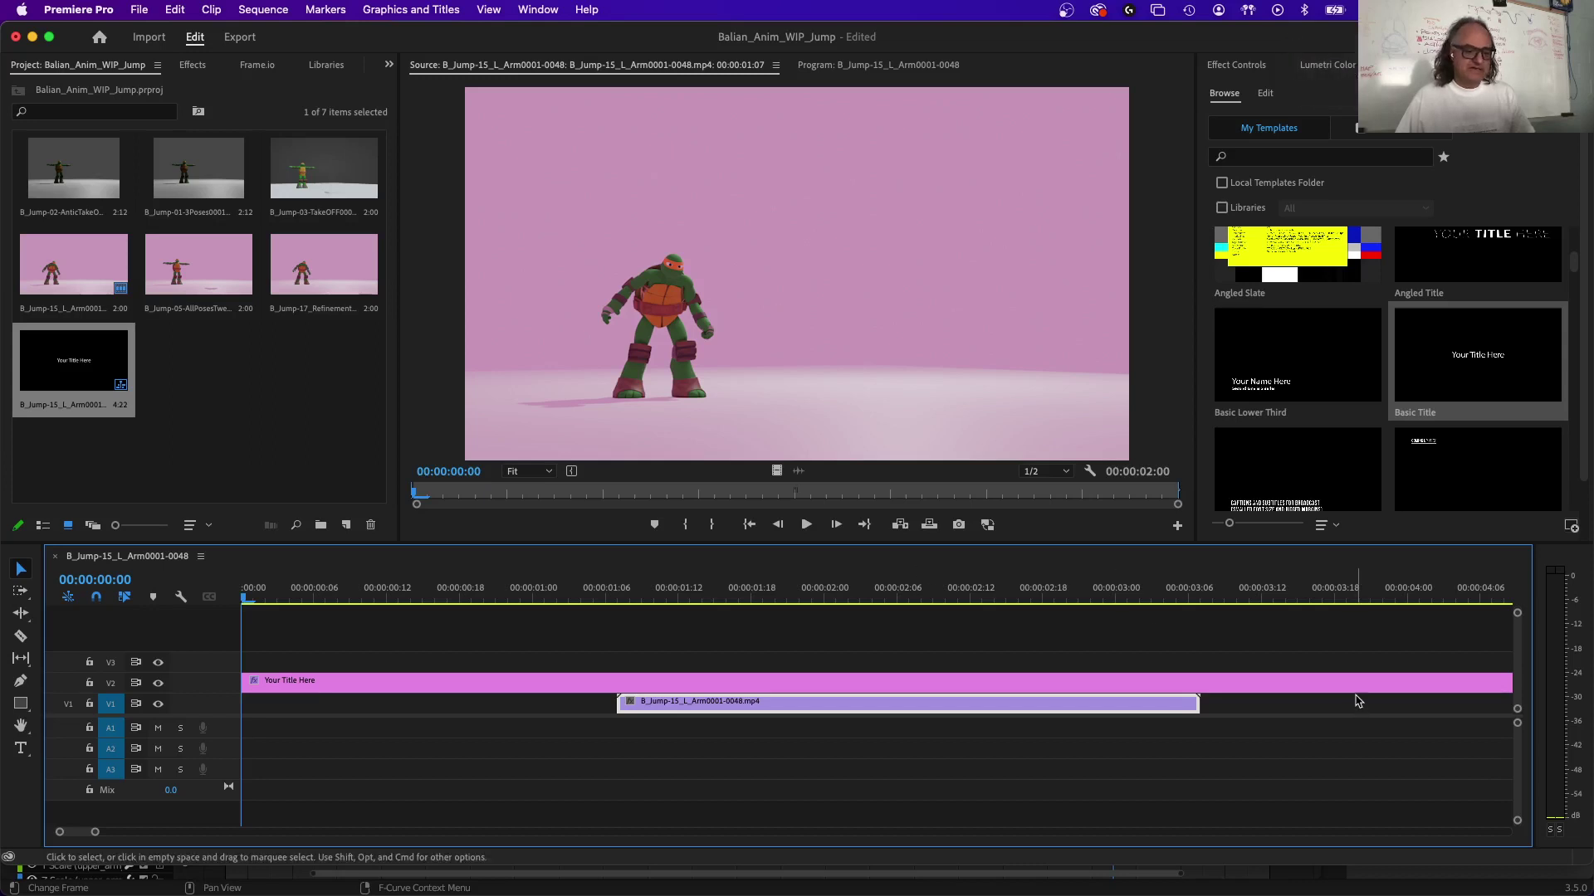
Trim the title to end at 00:00:04:00 and start the arm clip right after it.
click(1356, 684)
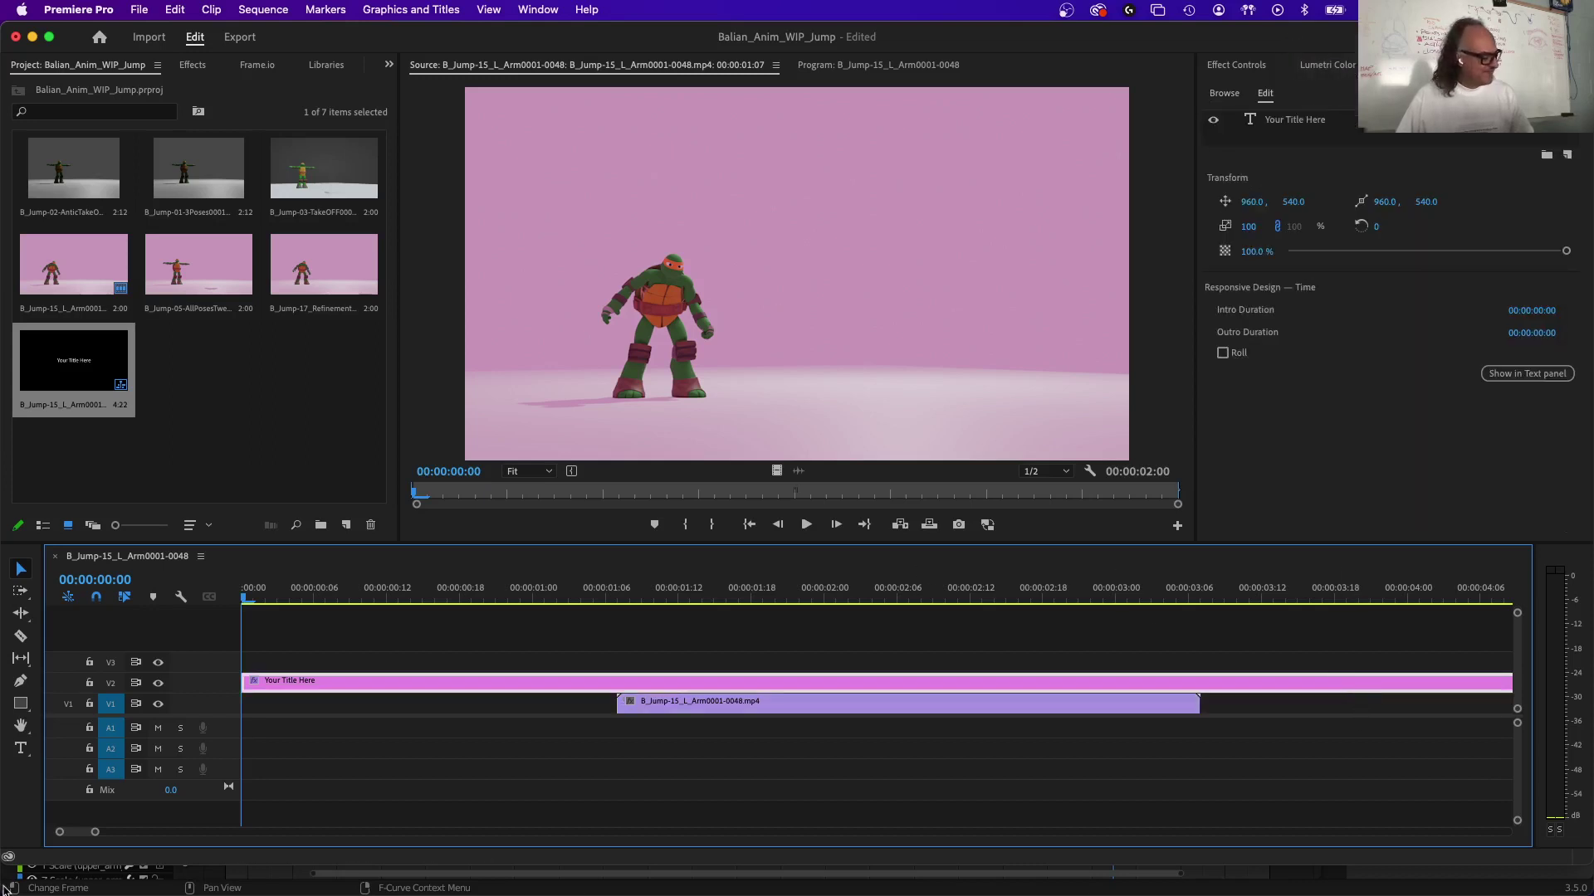
drag(93, 832, 141, 829)
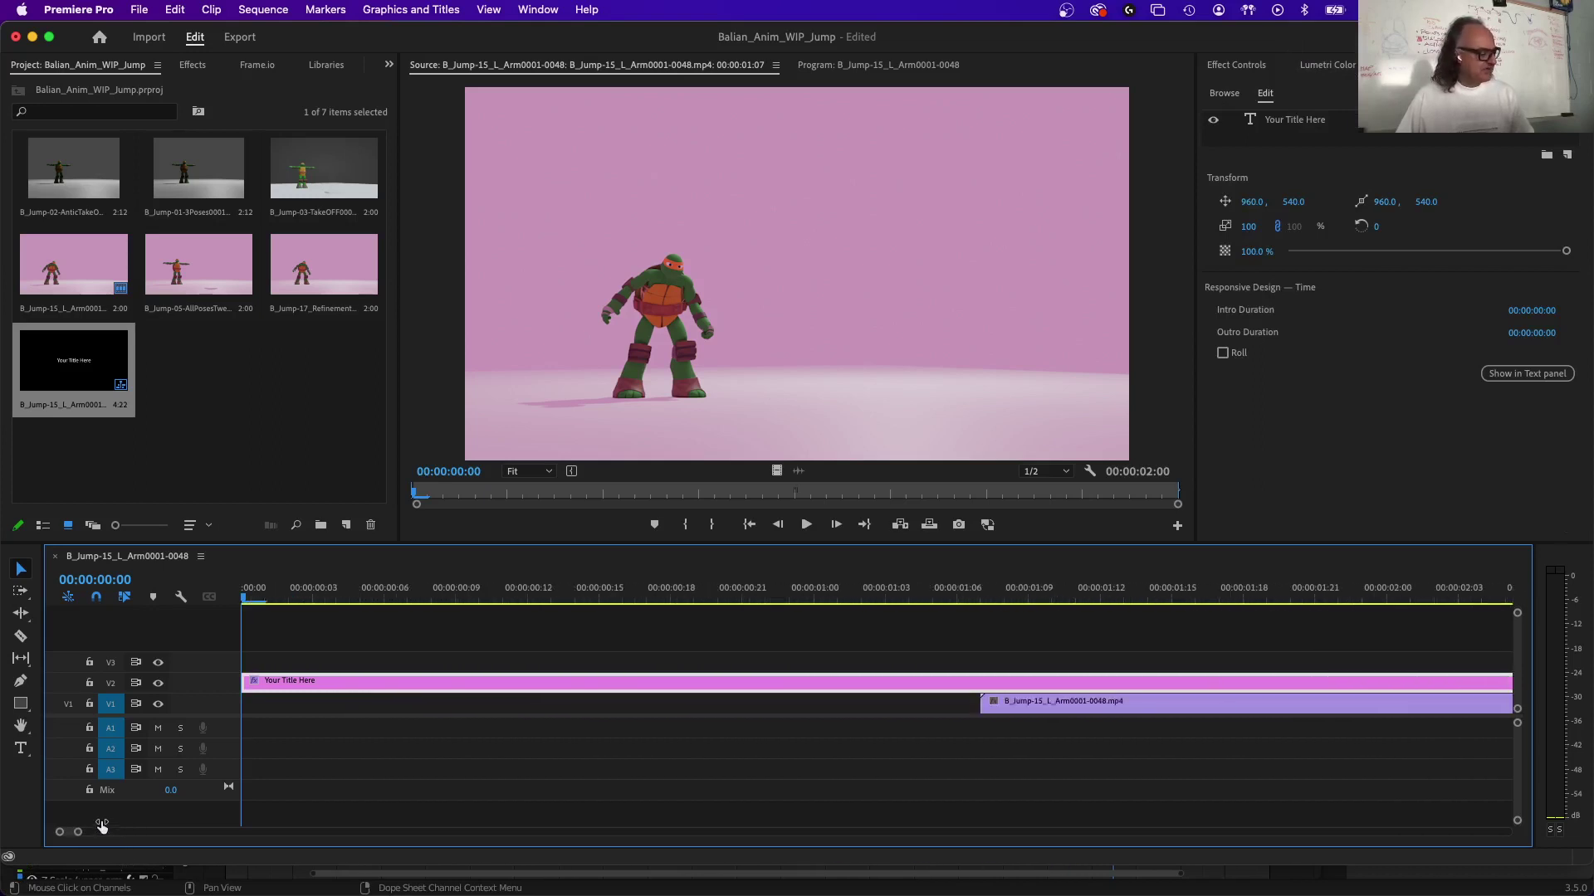
drag(101, 826, 436, 802)
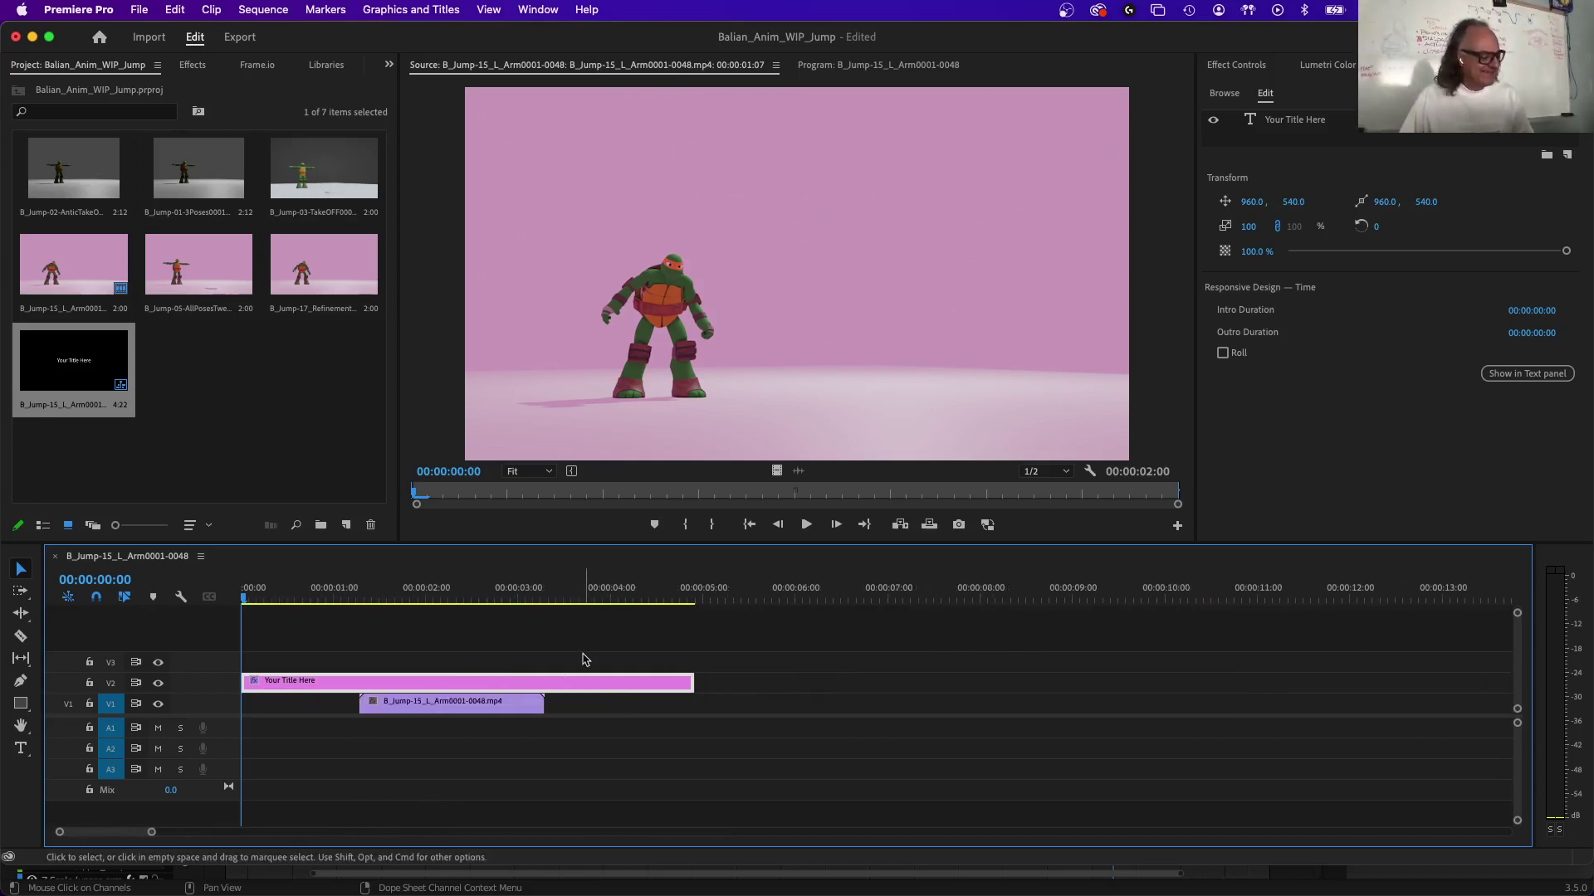
drag(246, 596, 614, 627)
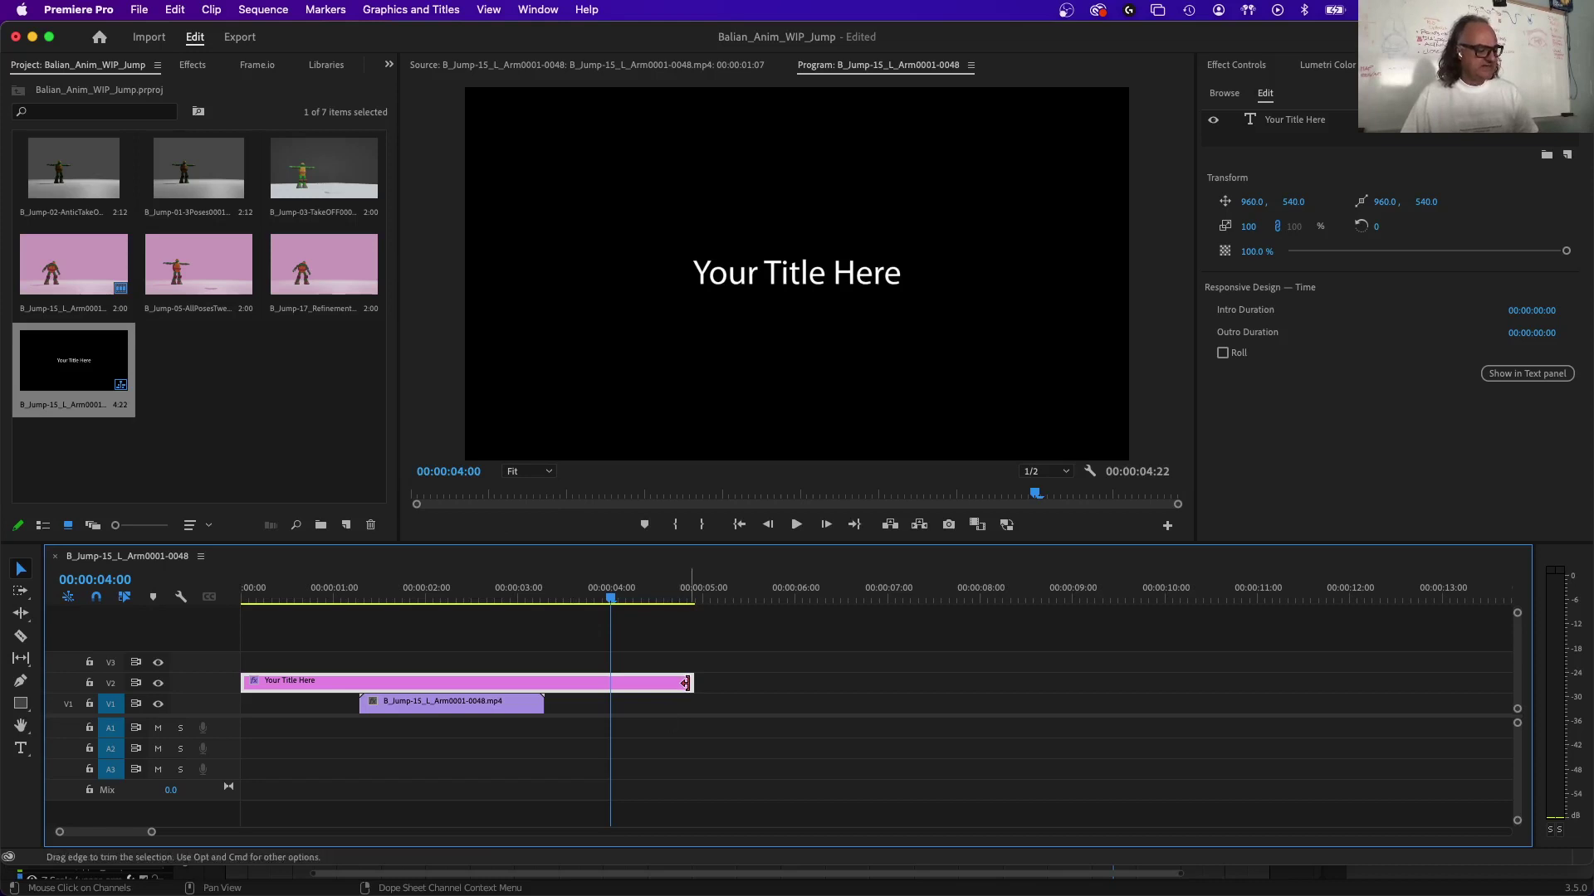
drag(690, 684, 610, 683)
drag(442, 703, 685, 710)
drag(611, 597, 426, 599)
Replace the title text with BALIAN / JUMP ANIMATION / WIP on three lines.
key(t)
click(742, 270)
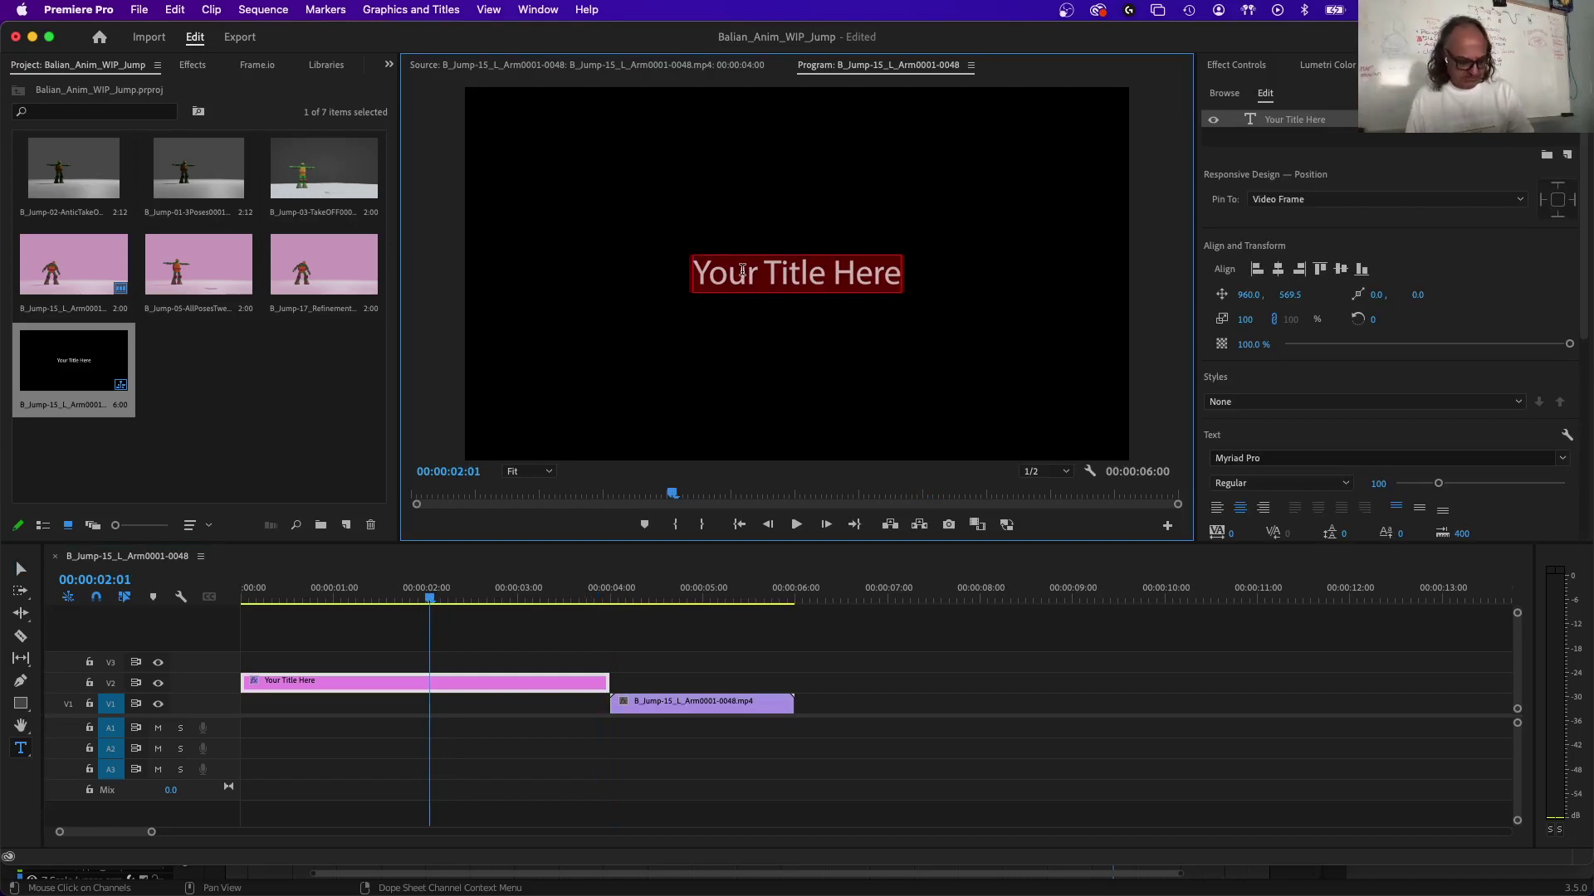
text(BALIAN)
key(Return)
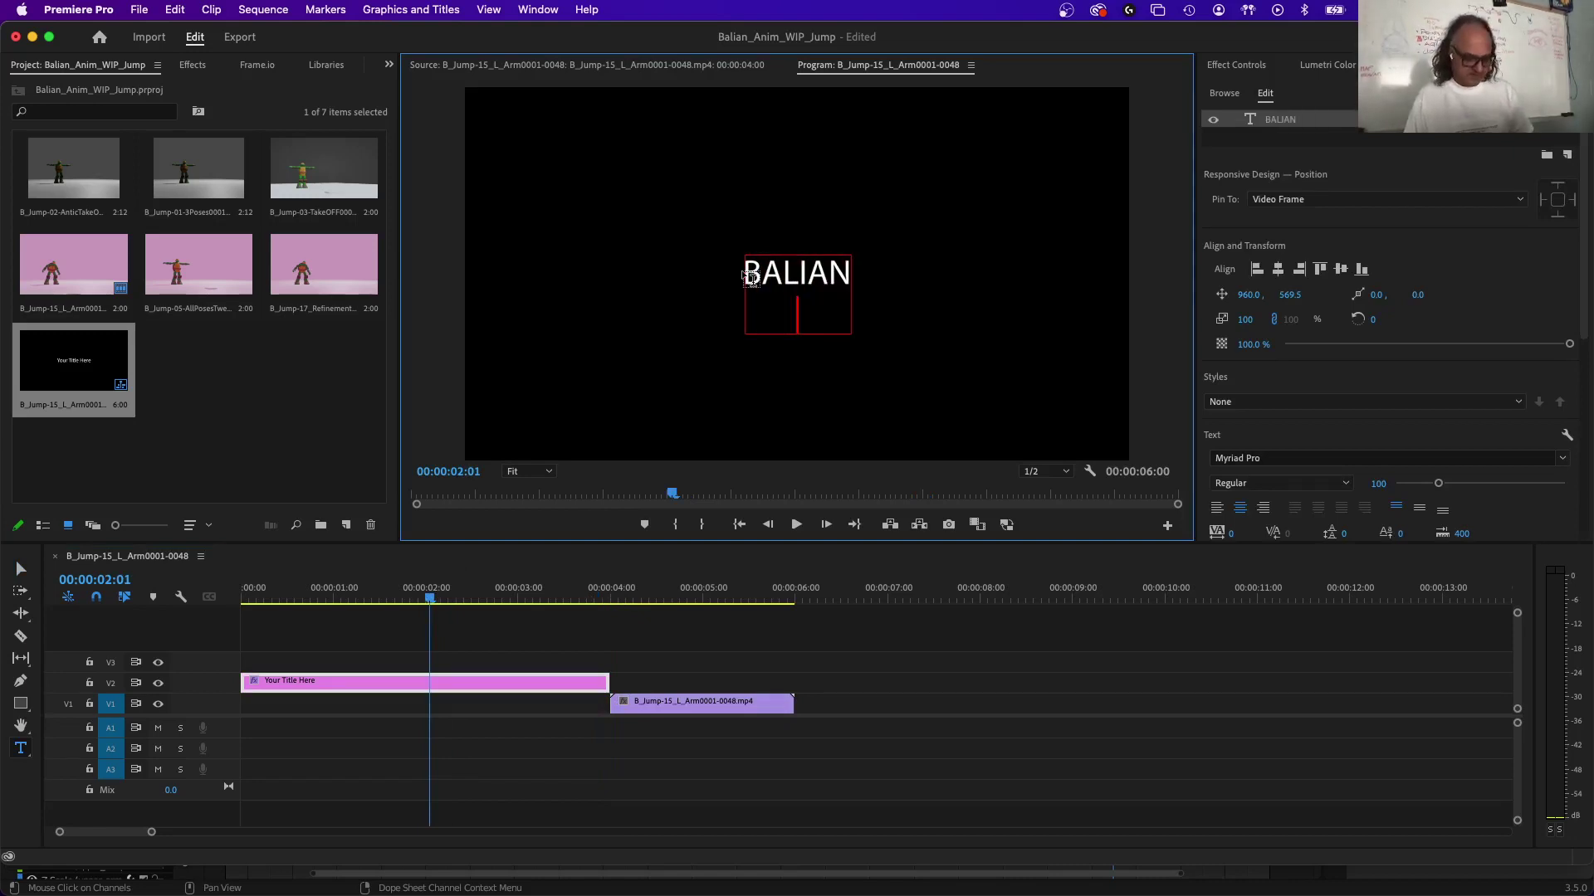
text(JUN)
key(BackSpace)
text(MP ANIMATION)
key(Return)
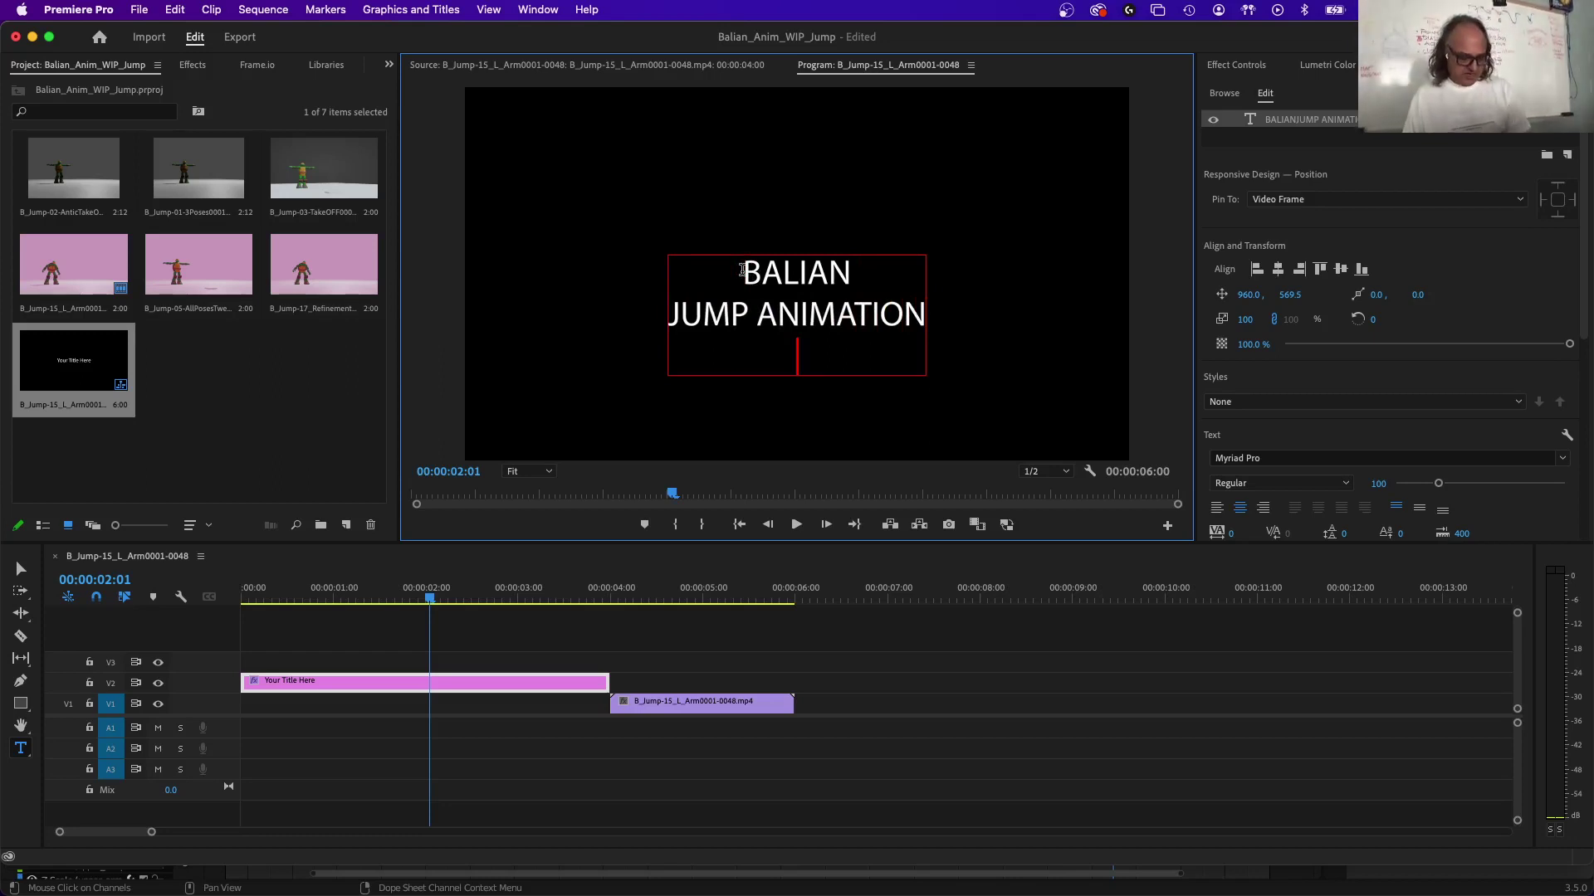
text(WIP)
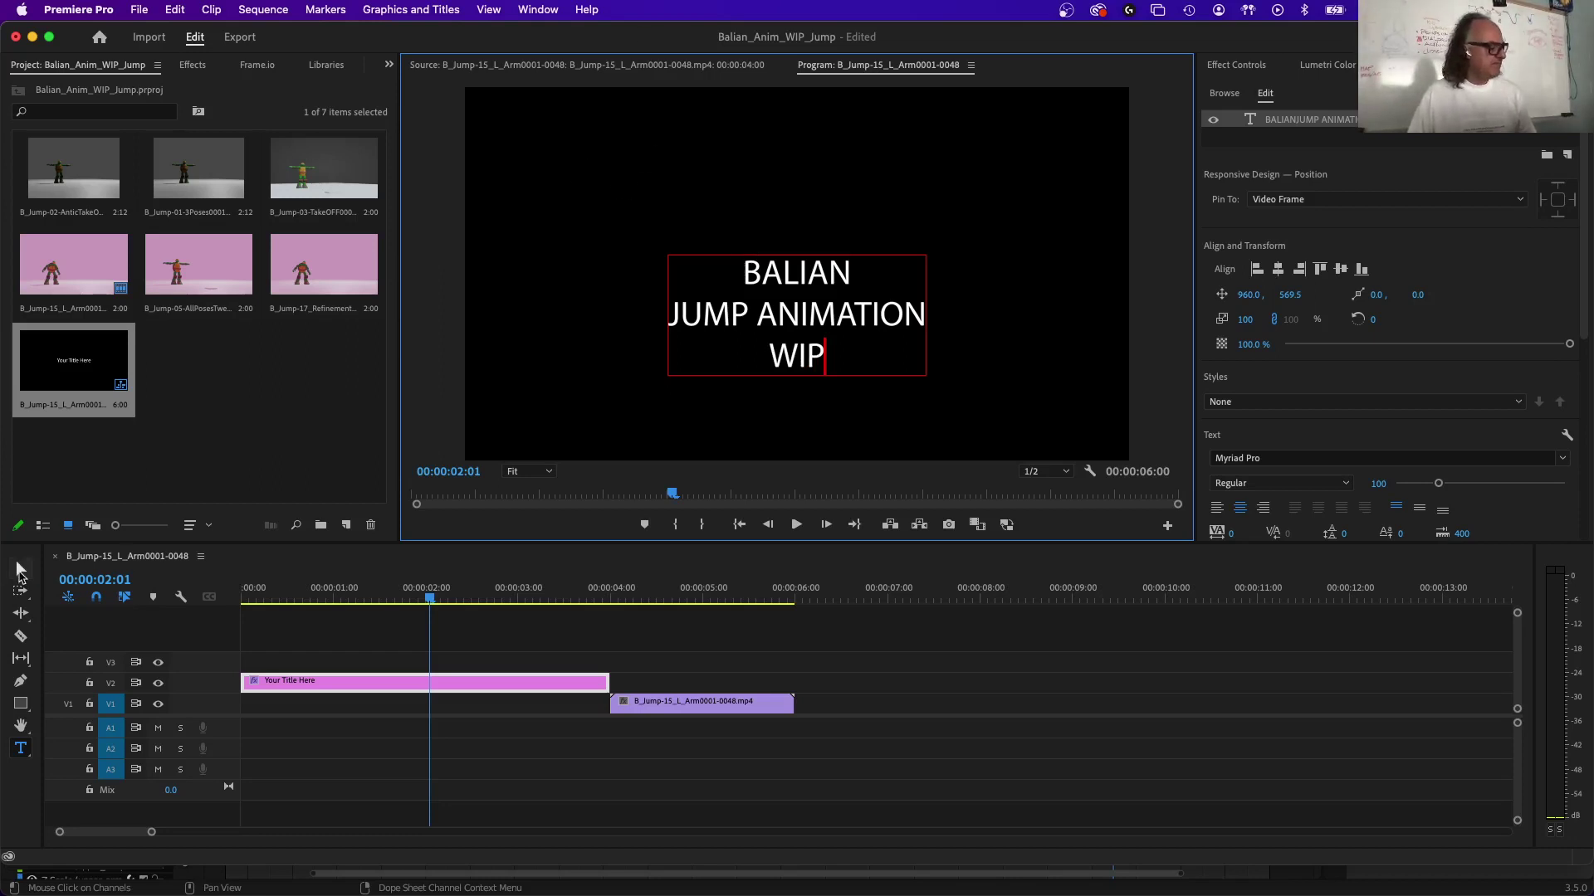
Move the title text block slightly up and review the sequence.
click(21, 571)
drag(813, 322, 820, 278)
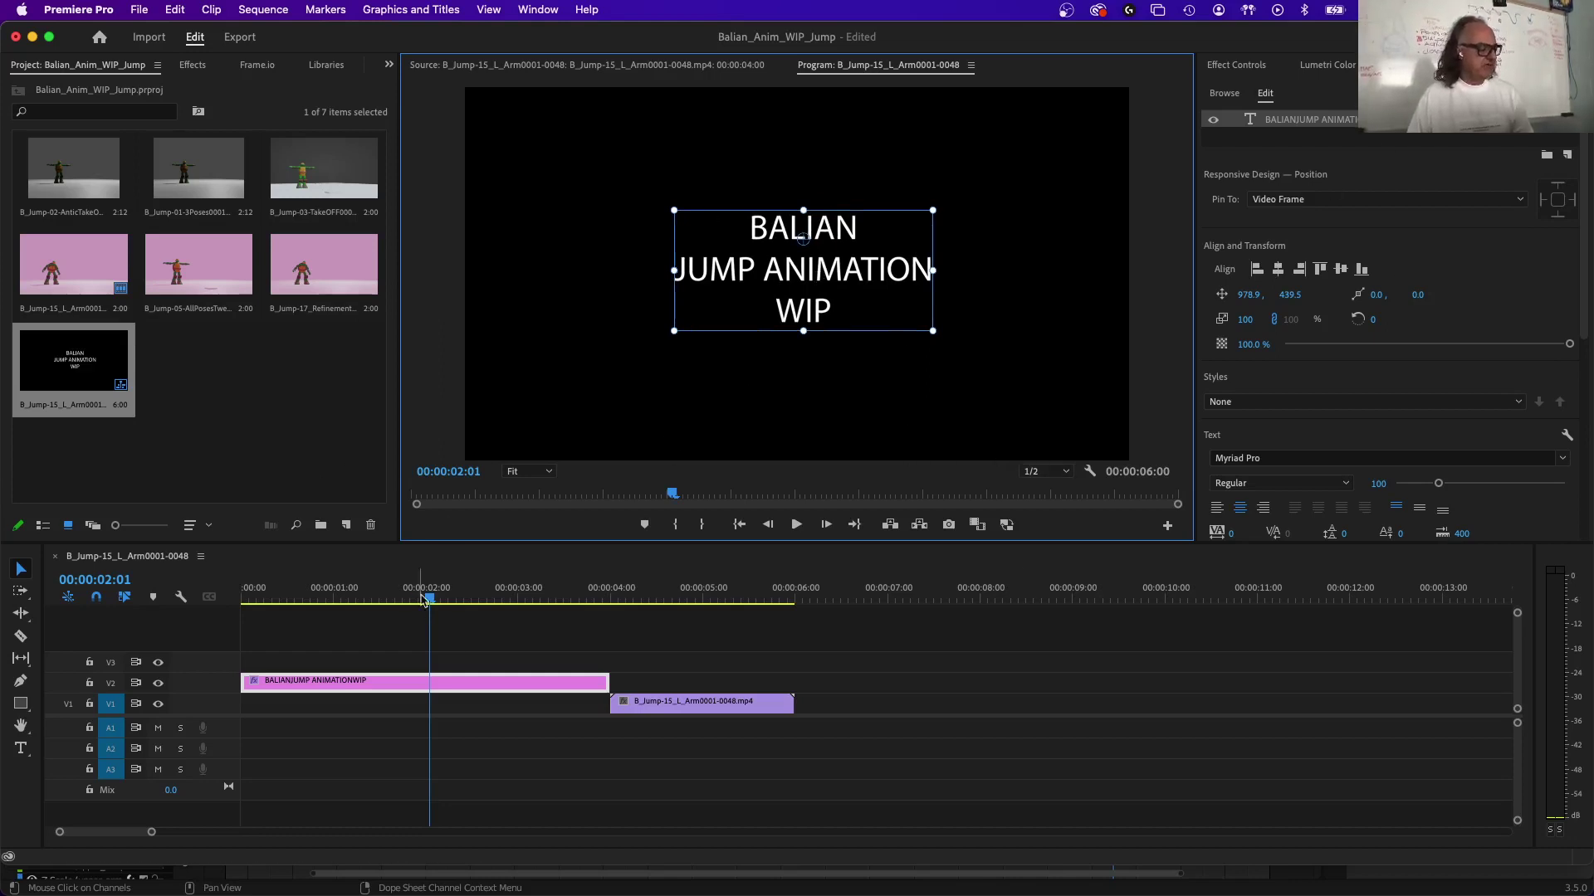
drag(429, 595, 732, 631)
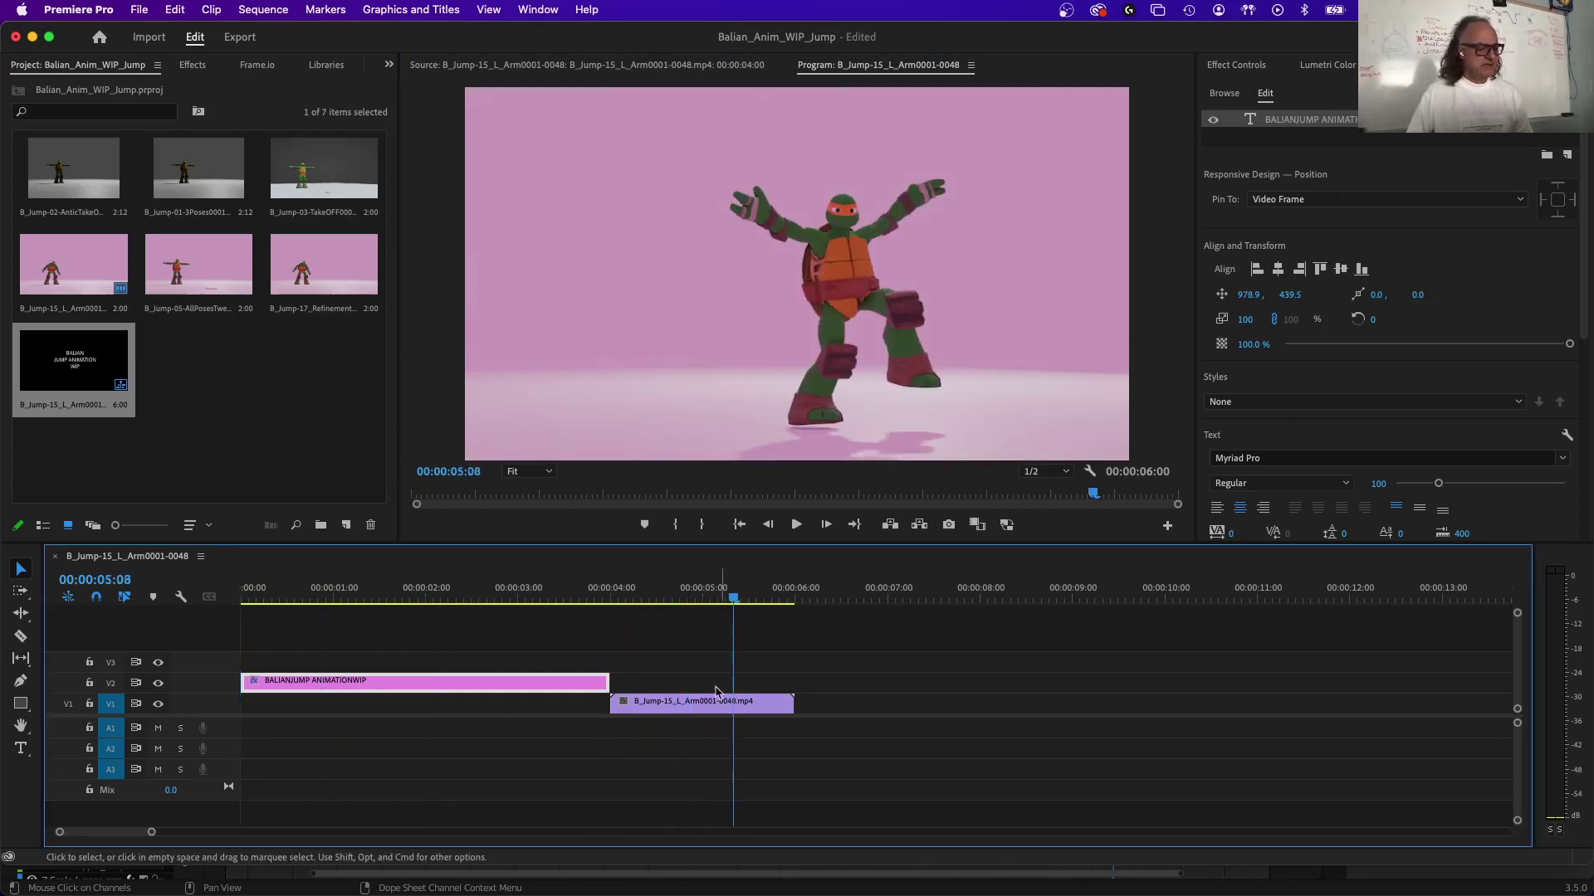
Move the arm clip later and insert B_Jump-01-3Poses right after the title.
drag(710, 704, 1225, 703)
drag(733, 600, 635, 614)
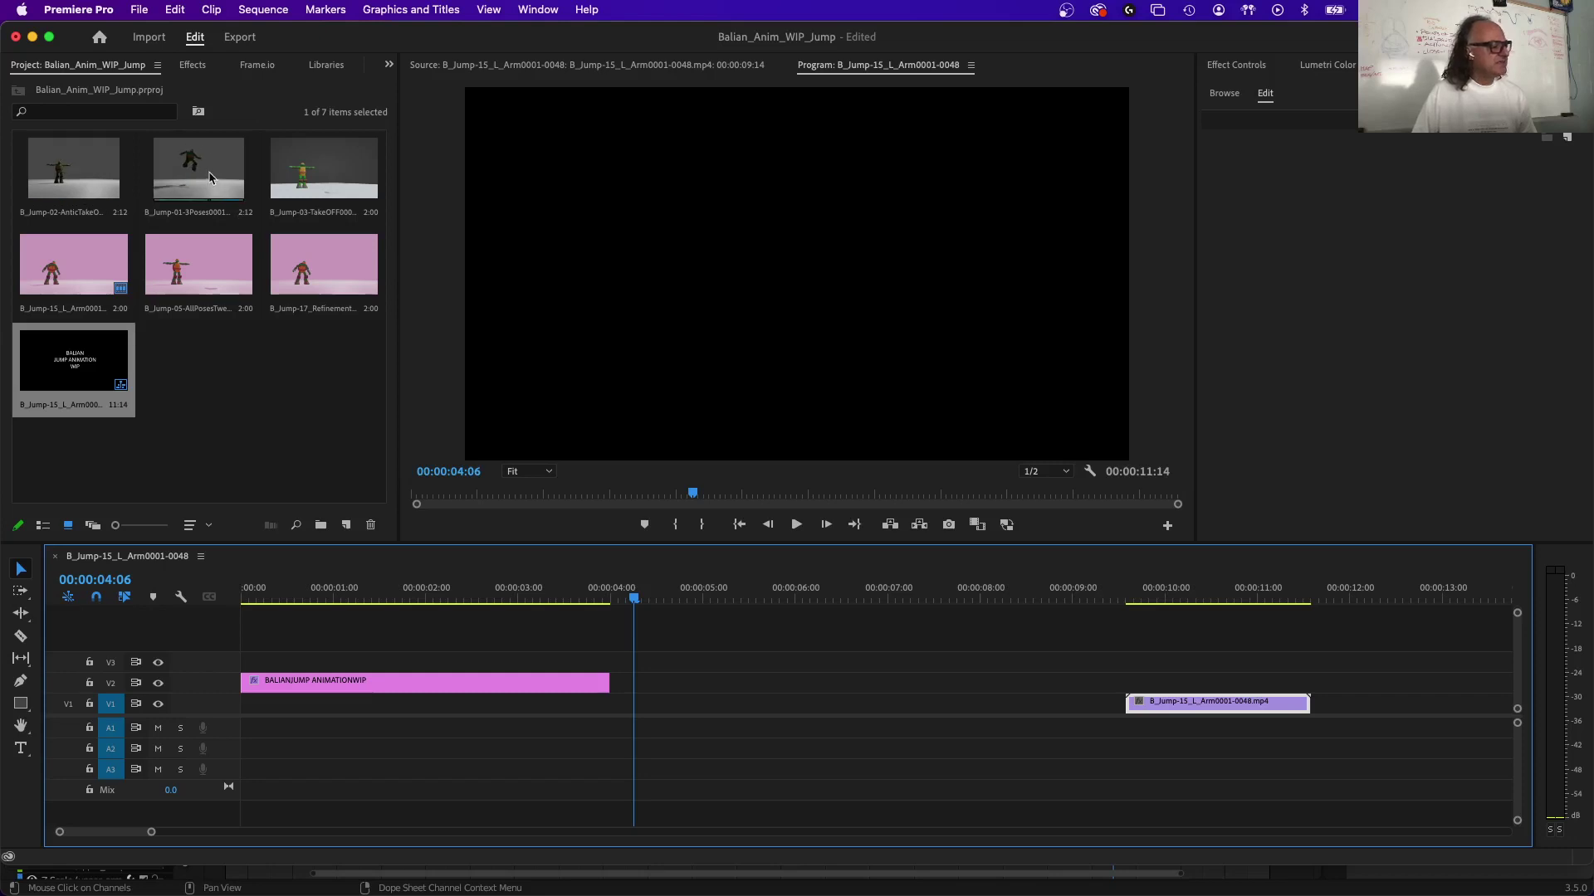
drag(212, 178, 615, 714)
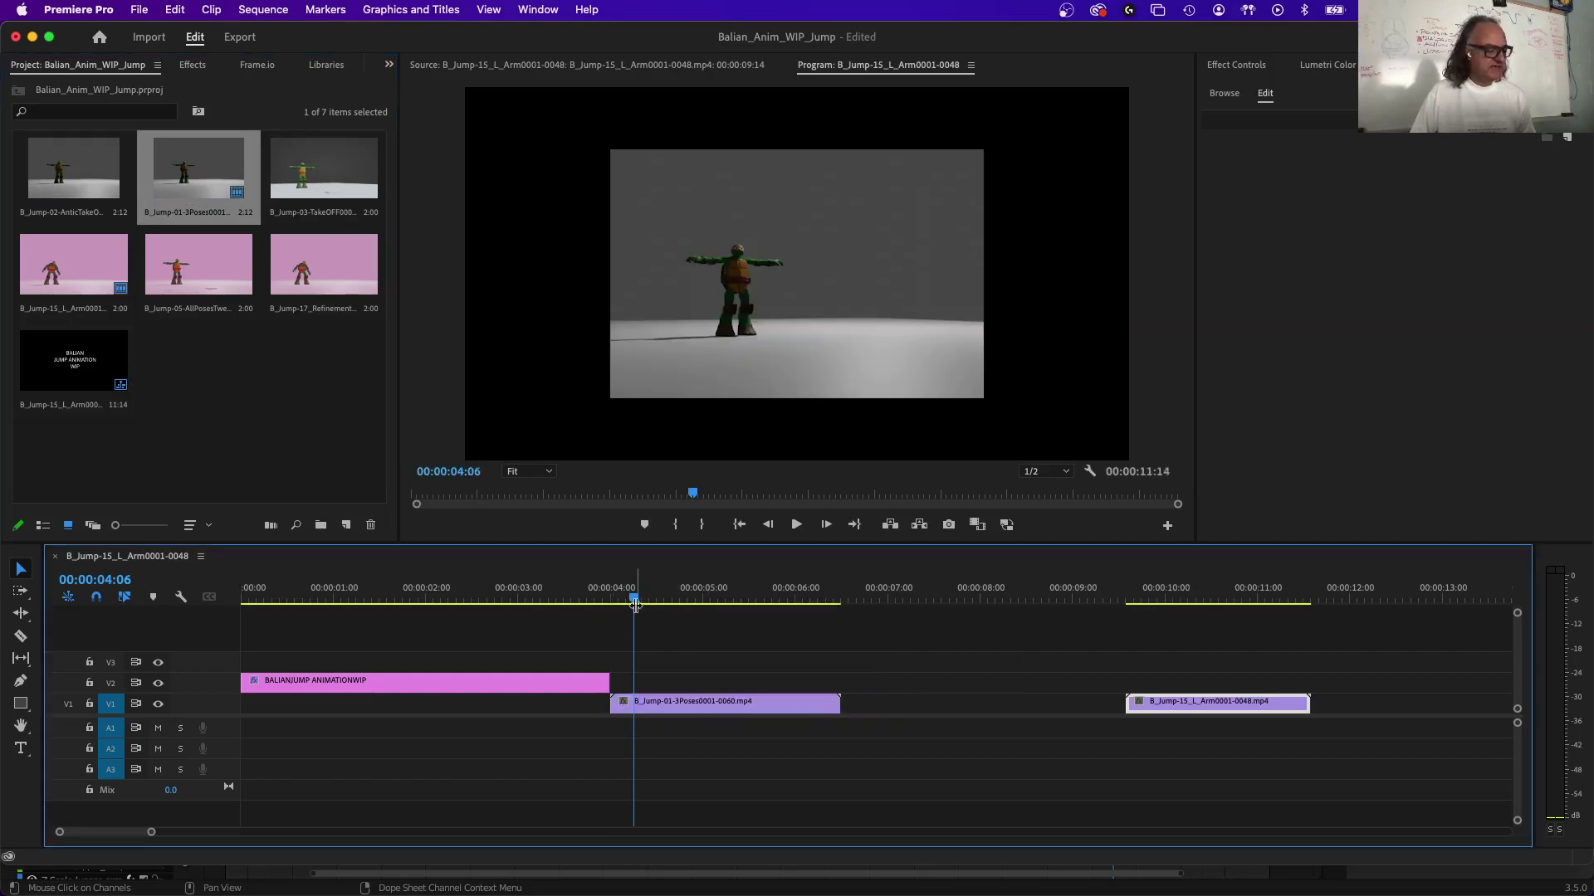
drag(635, 599, 701, 627)
Shift the 3Poses clip later and duplicate the title clip into the gap.
drag(749, 712, 990, 708)
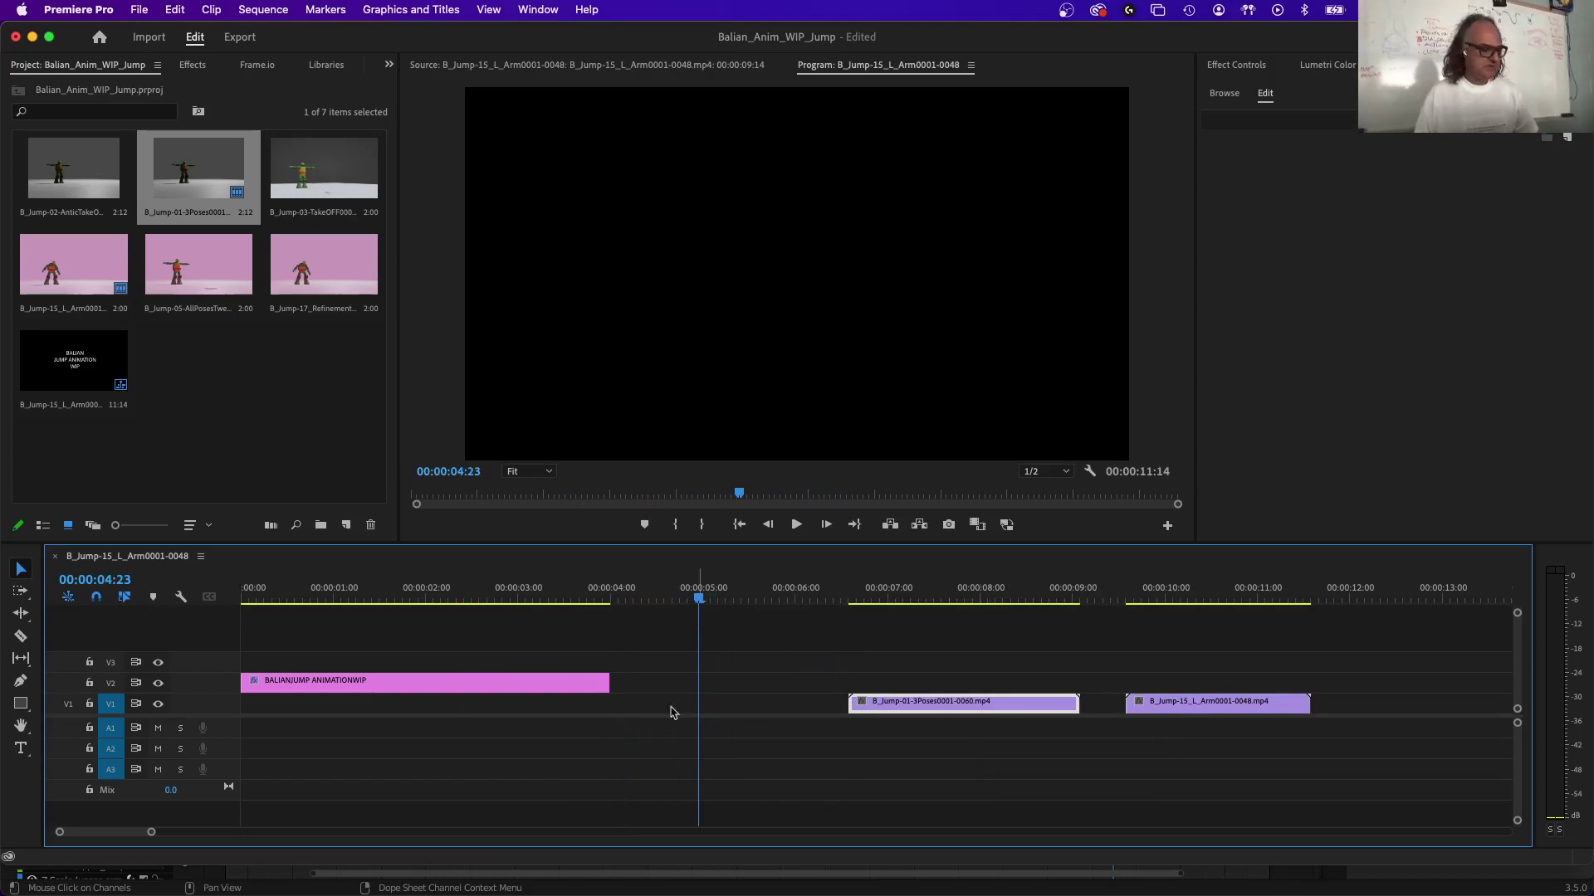
click(382, 685)
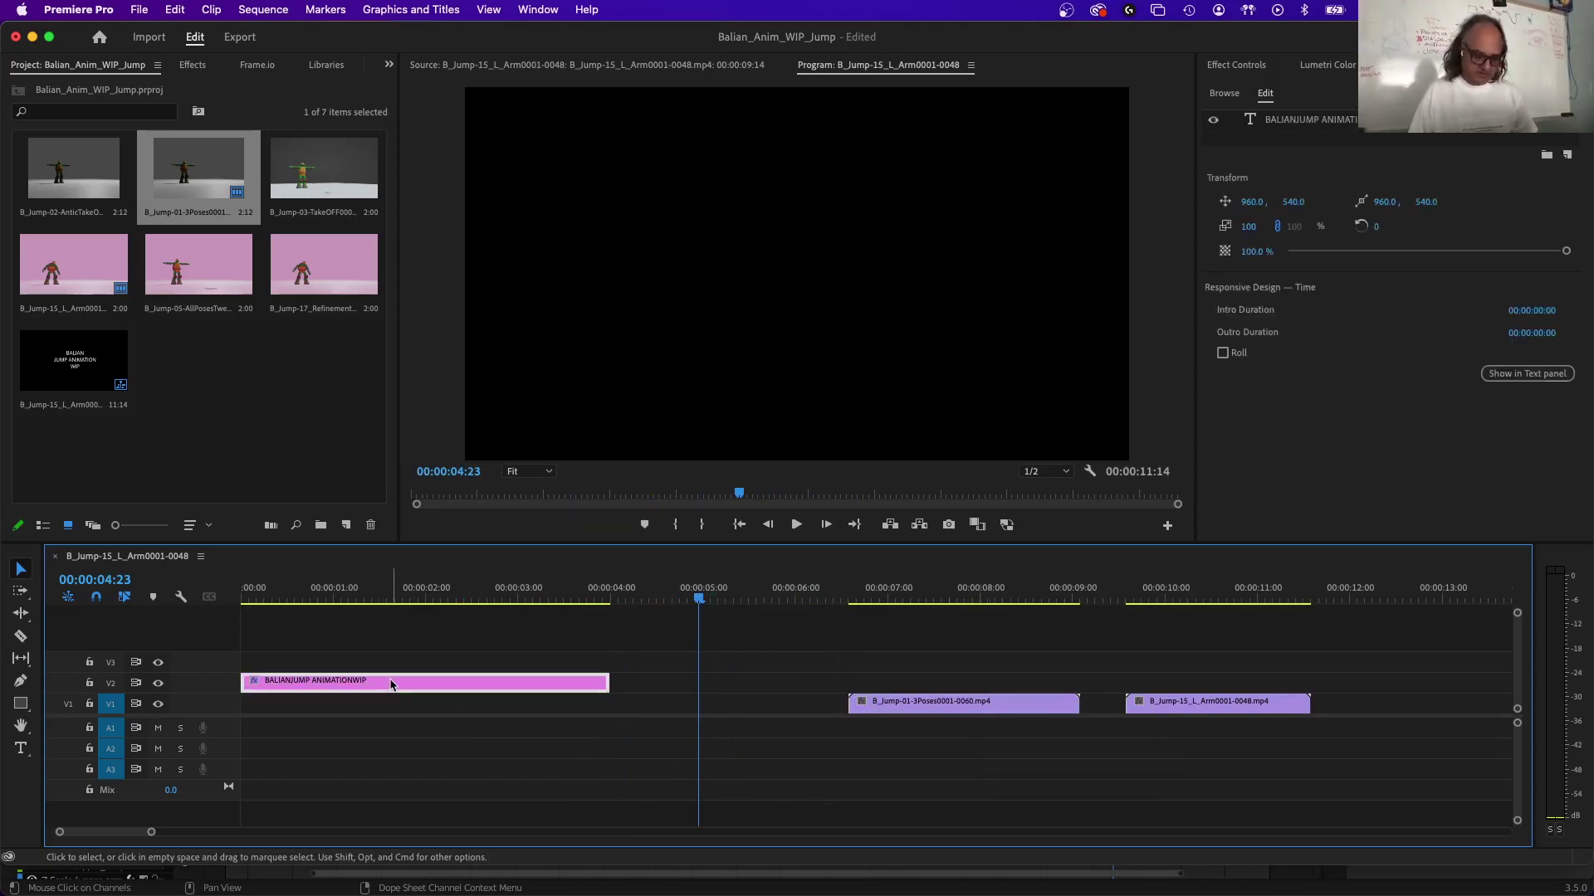
drag(382, 680, 1205, 683)
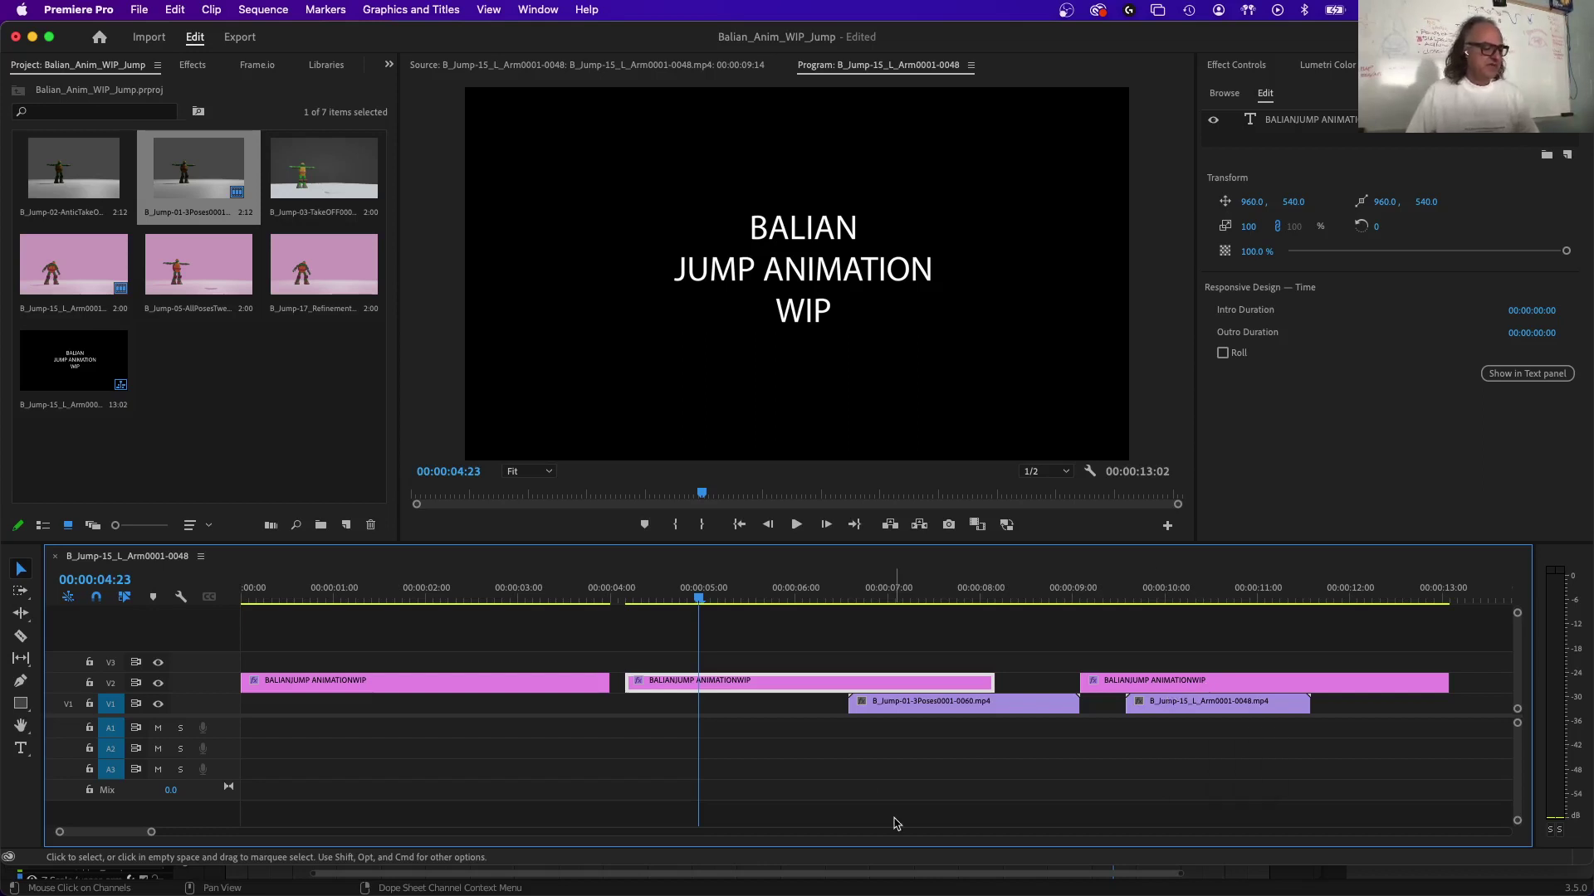
Retype the duplicated title as 3 POSES and nudge the text slightly lower.
click(785, 274)
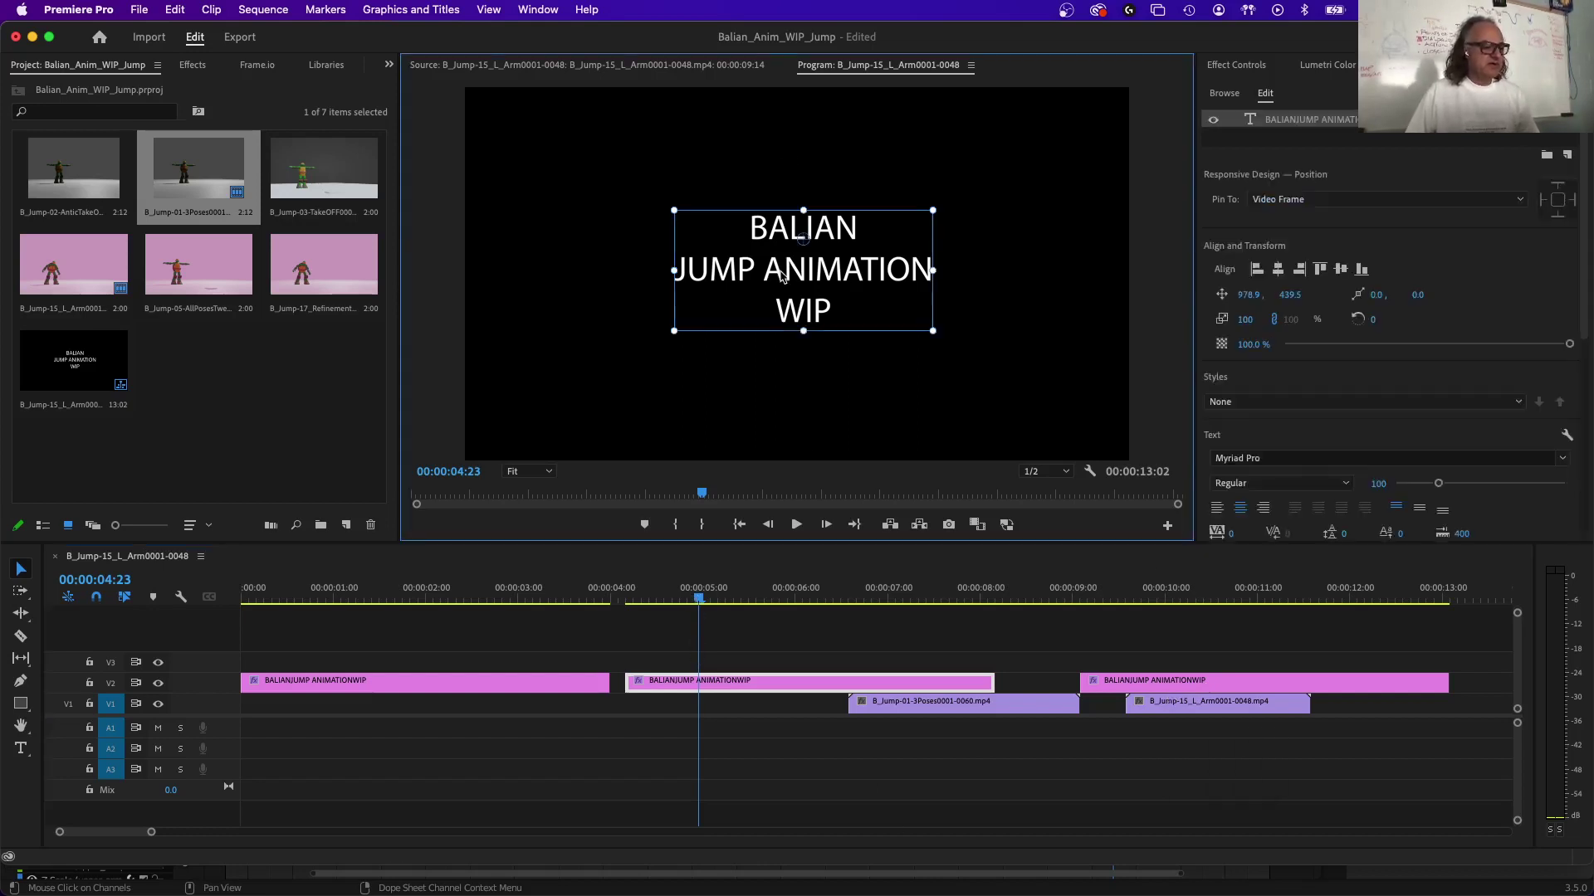
drag(698, 598, 747, 617)
double_click(801, 293)
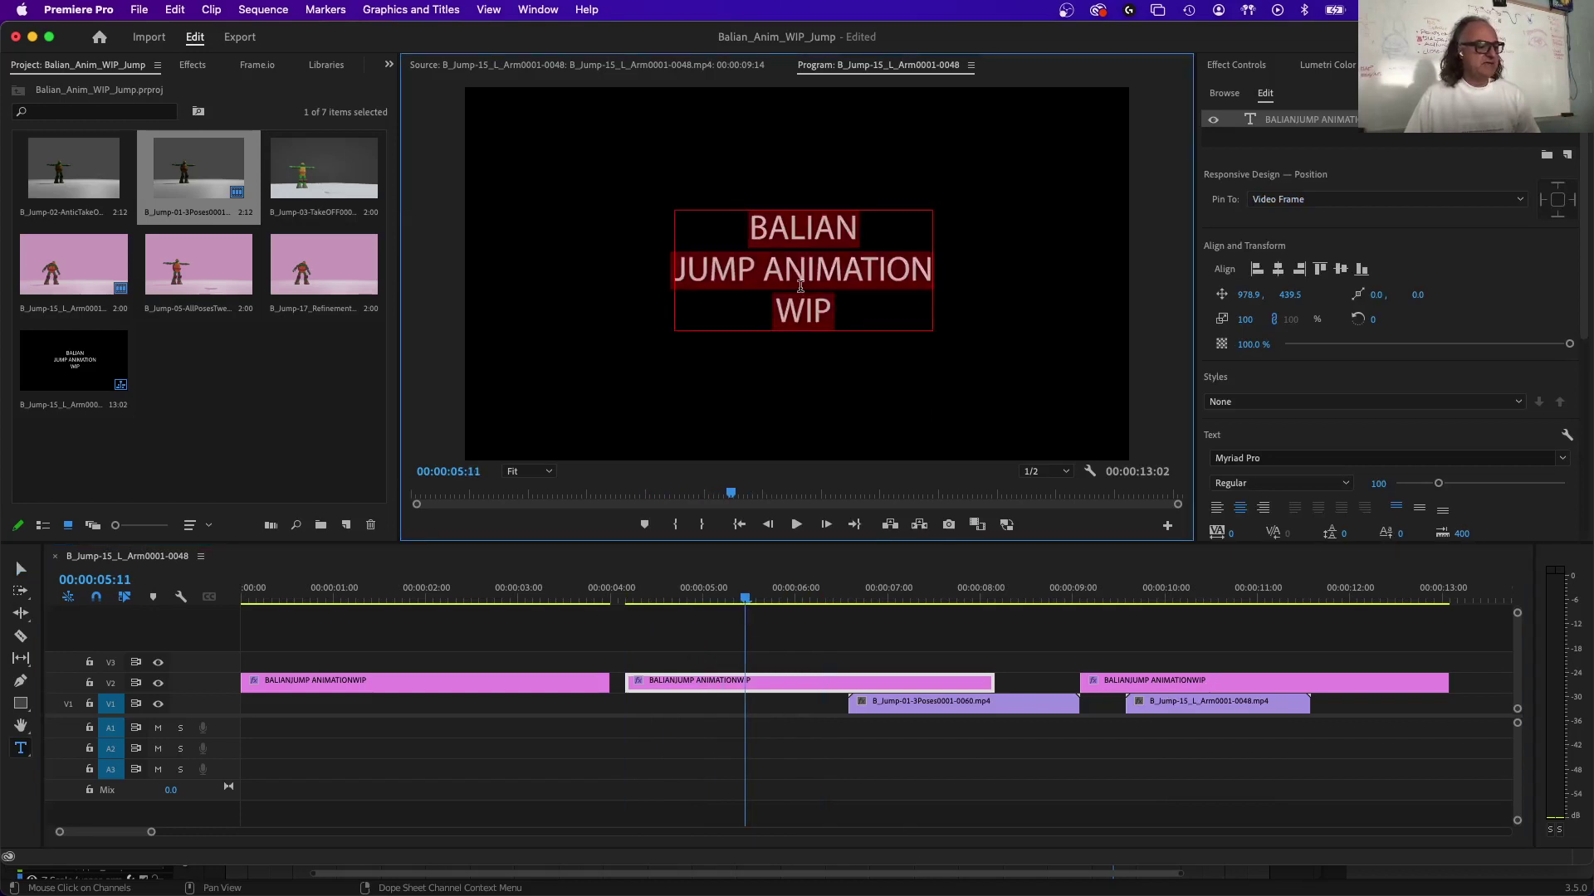
triple_click(800, 289)
key(super+a)
text(3 POSES)
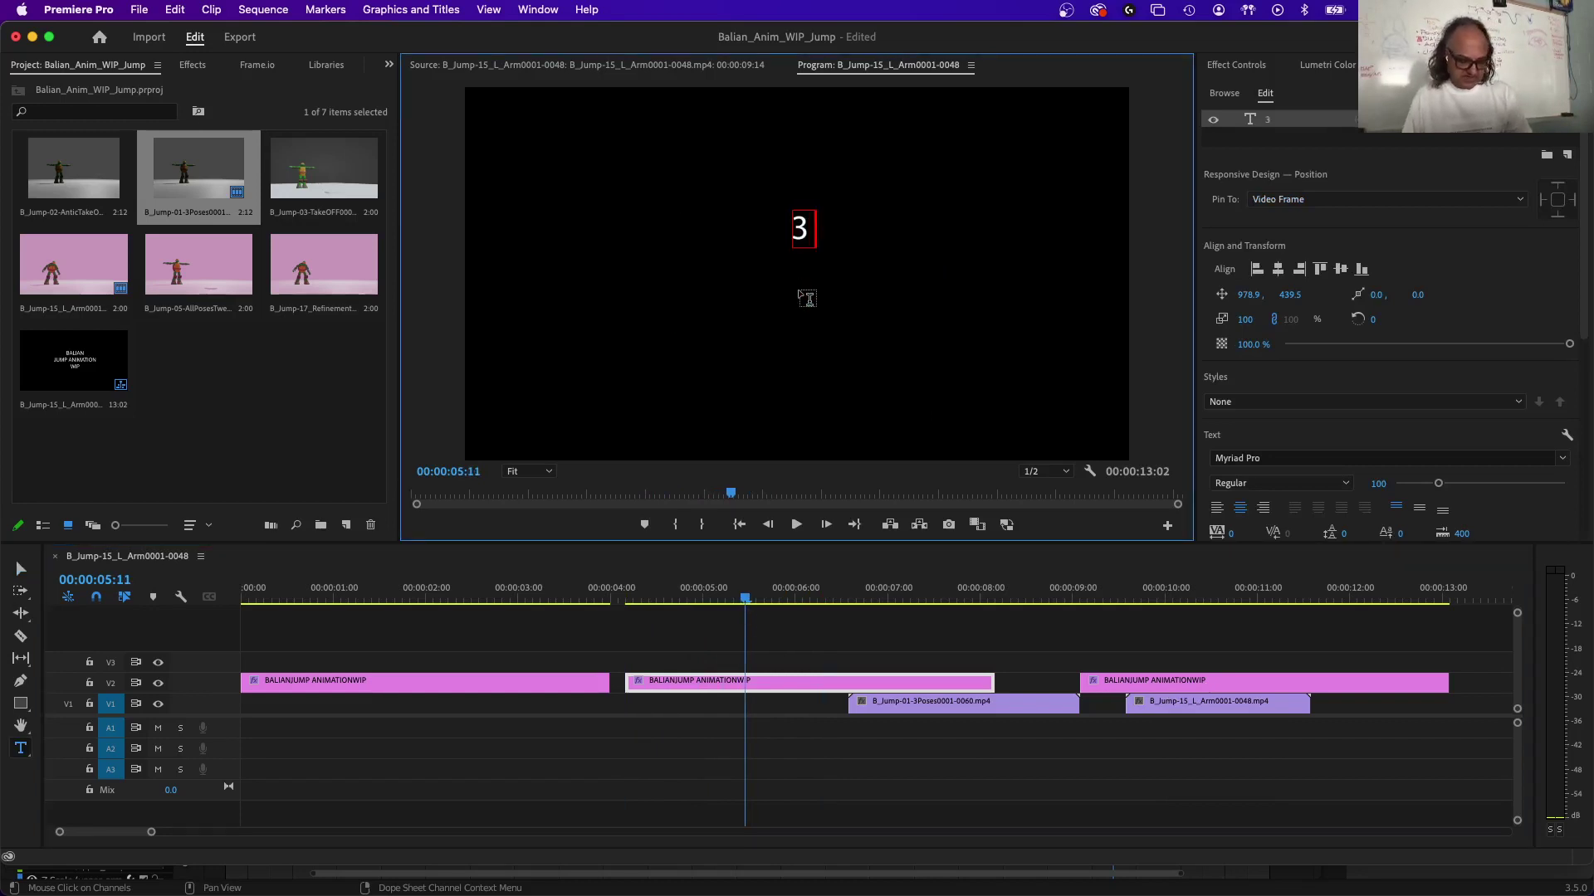
click(608, 274)
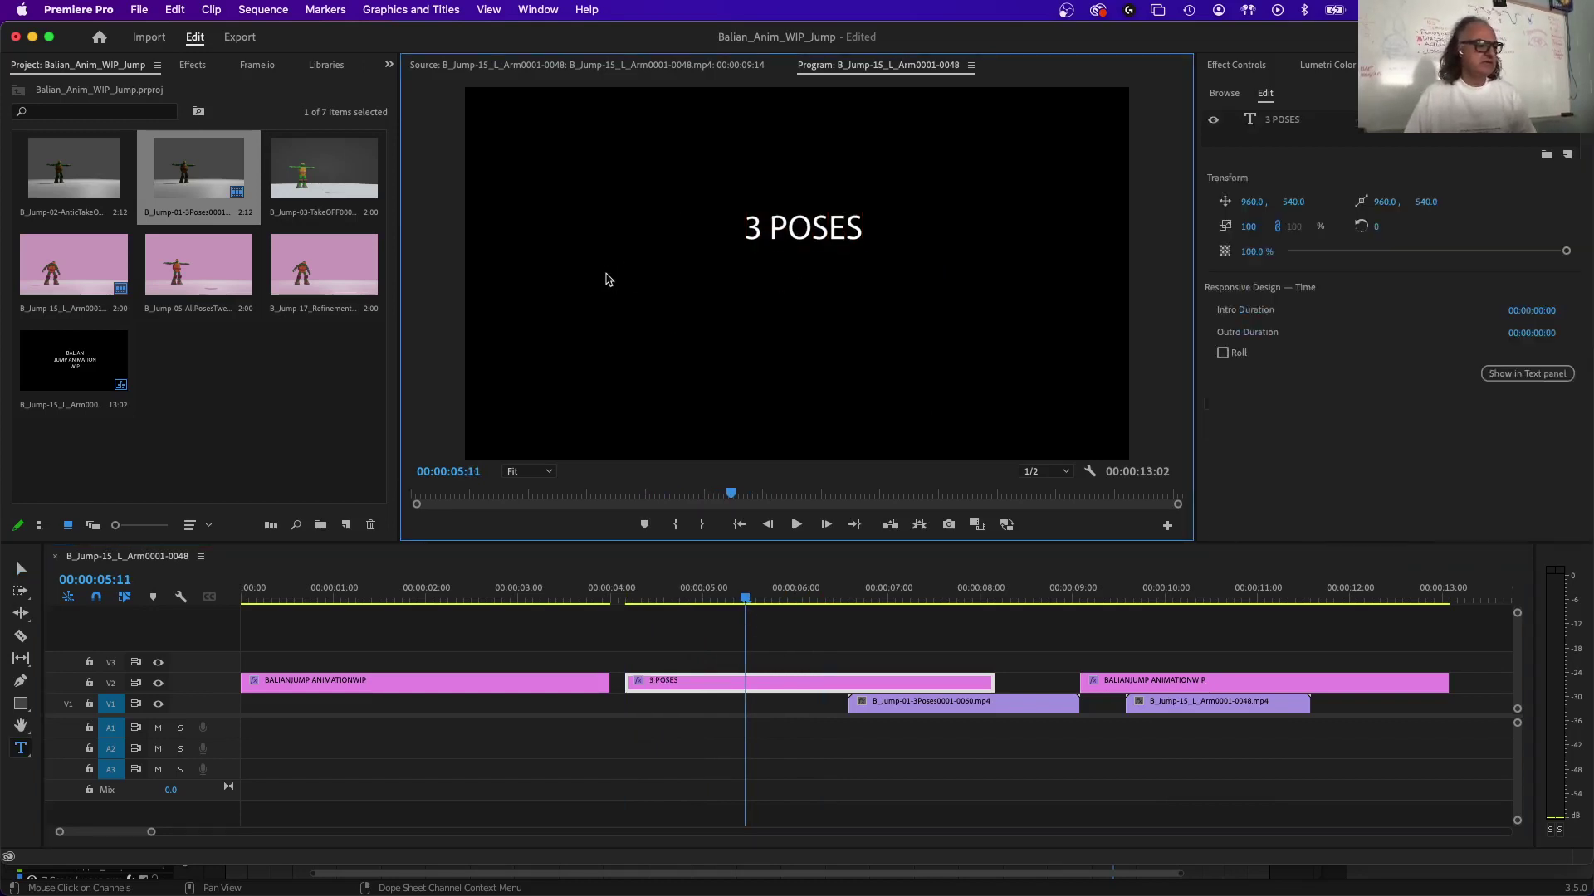
click(20, 570)
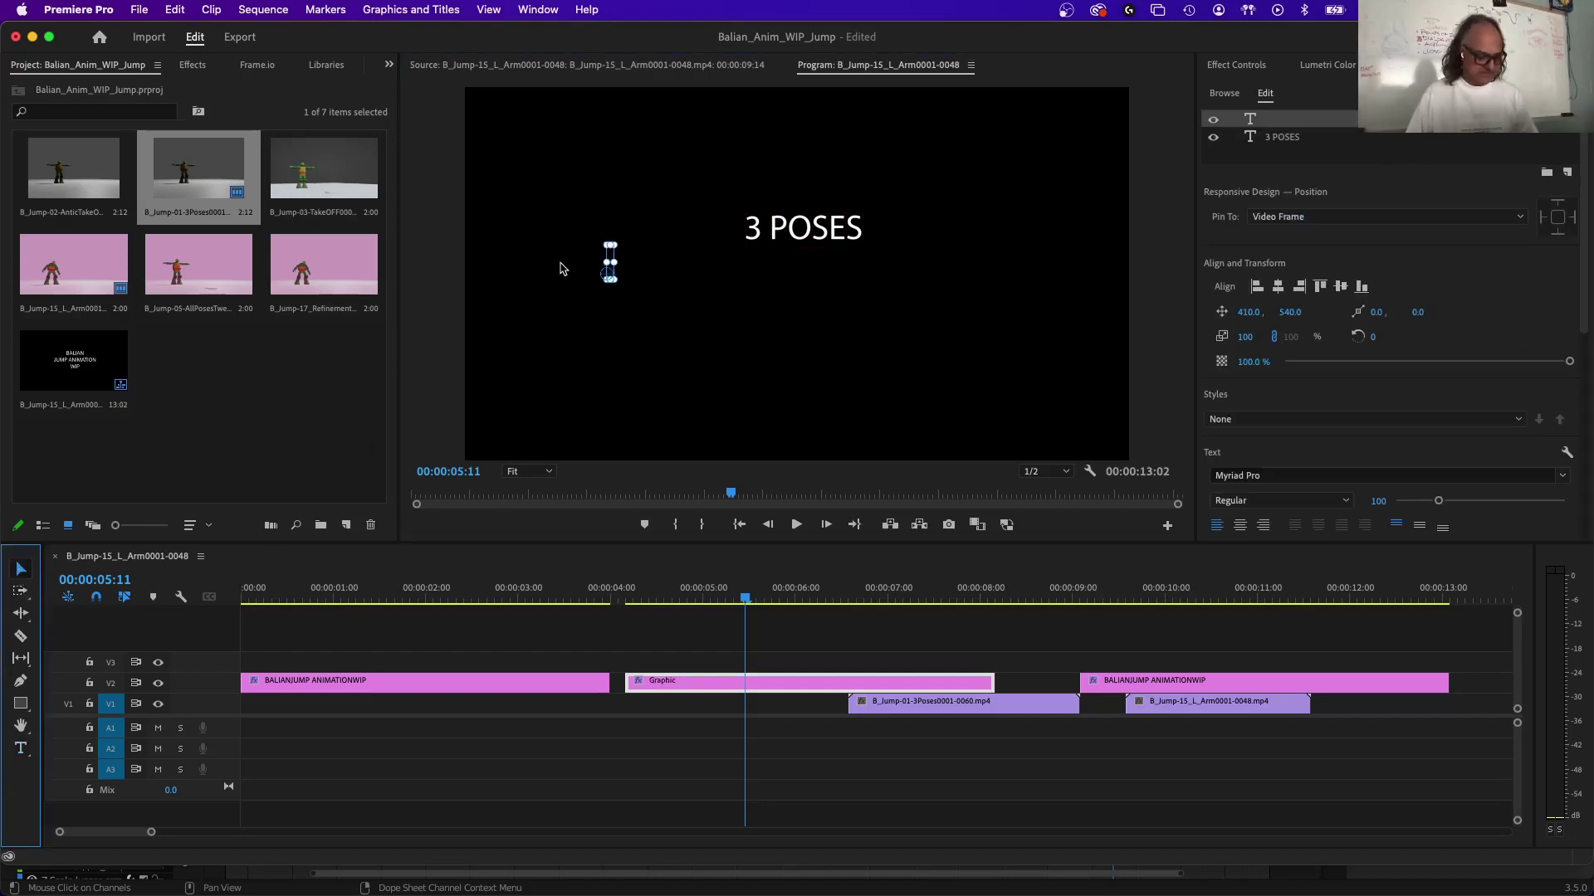
click(668, 237)
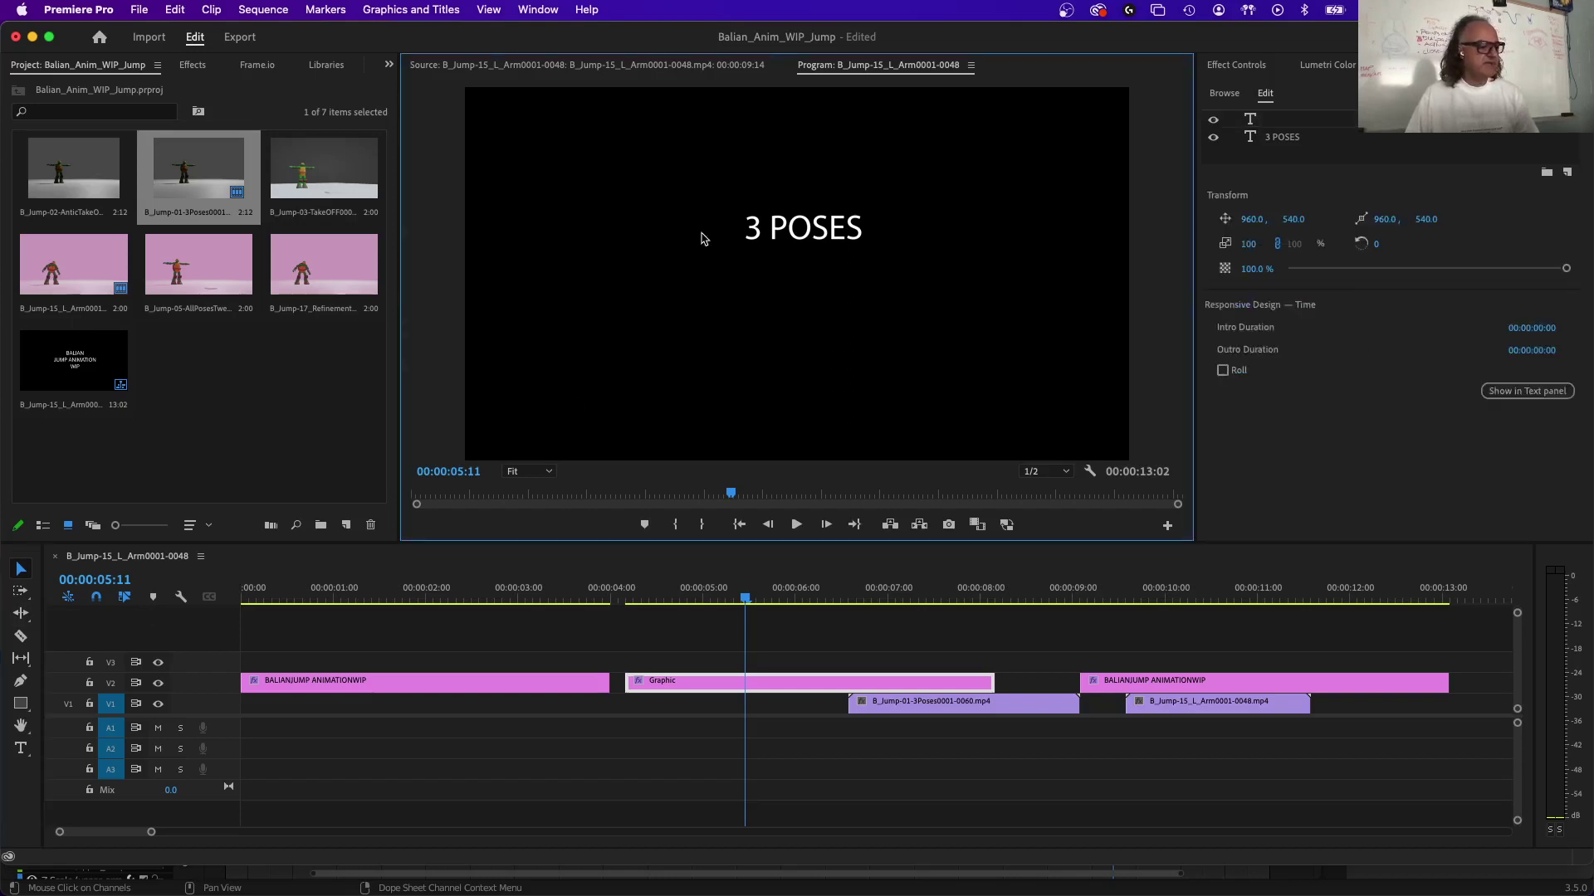
drag(818, 232, 816, 266)
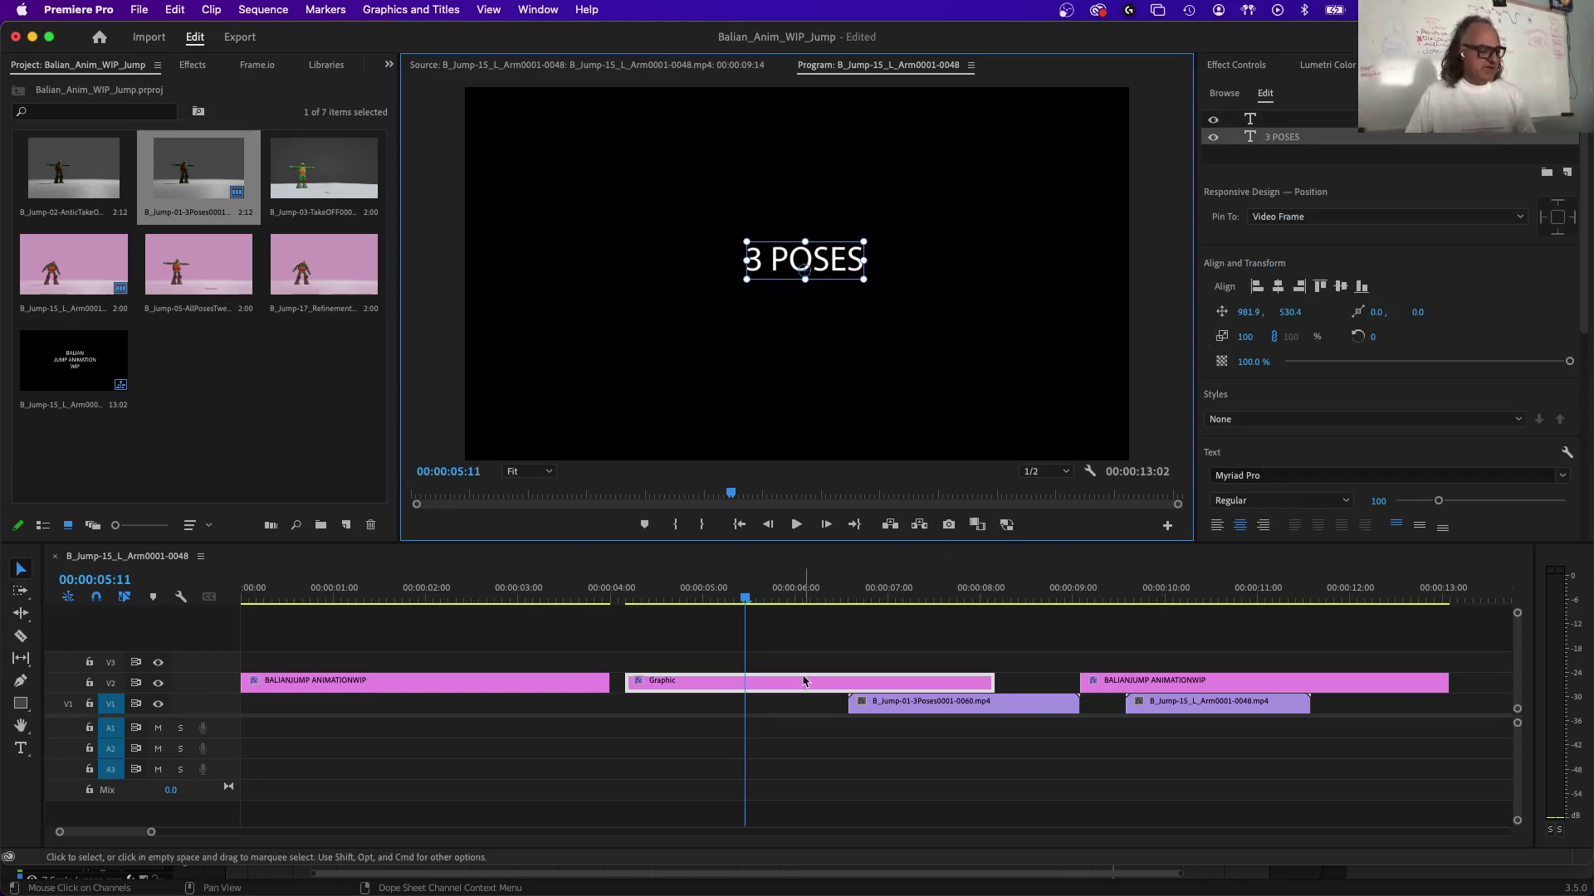
Butt the 3 POSES title against the first, trim it to end at six seconds, and preview.
drag(804, 680, 788, 682)
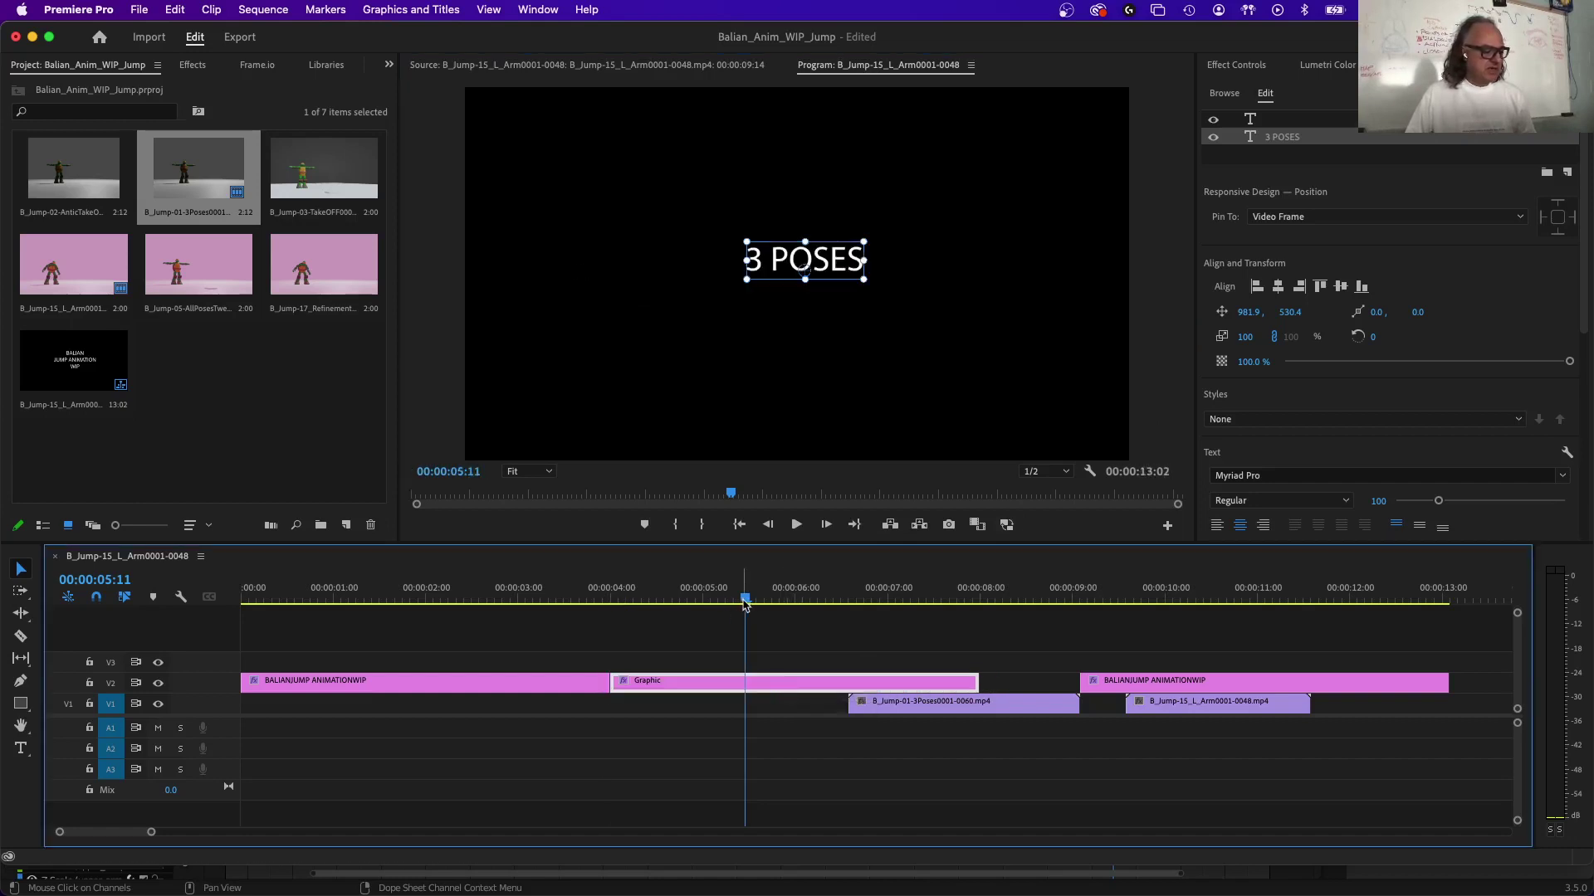
drag(744, 605, 796, 606)
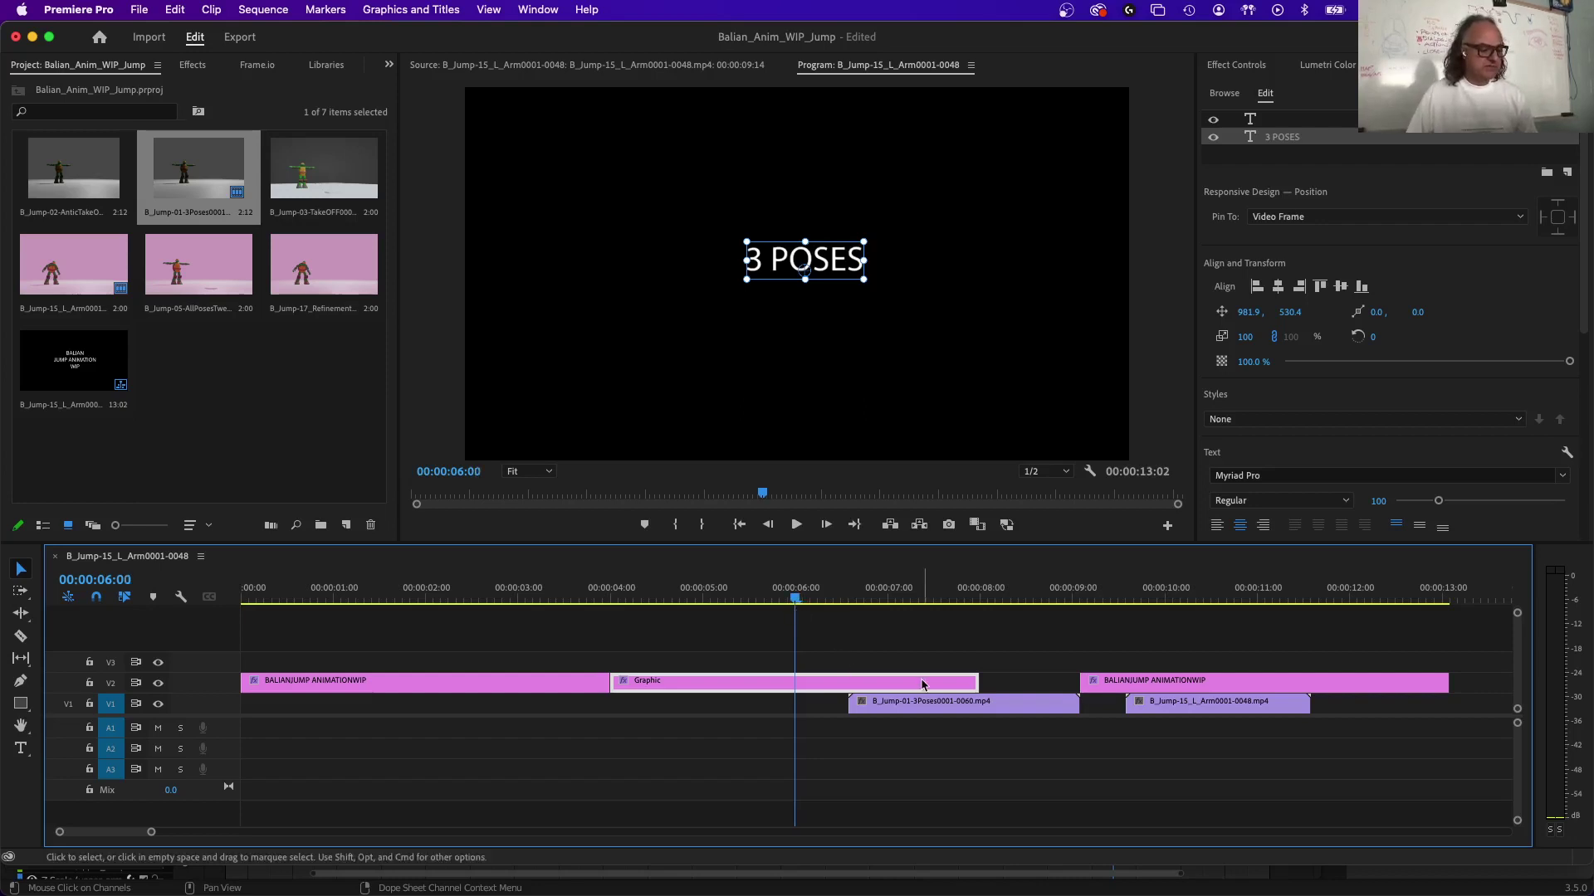
drag(976, 682, 898, 707)
click(749, 599)
drag(748, 599, 1049, 625)
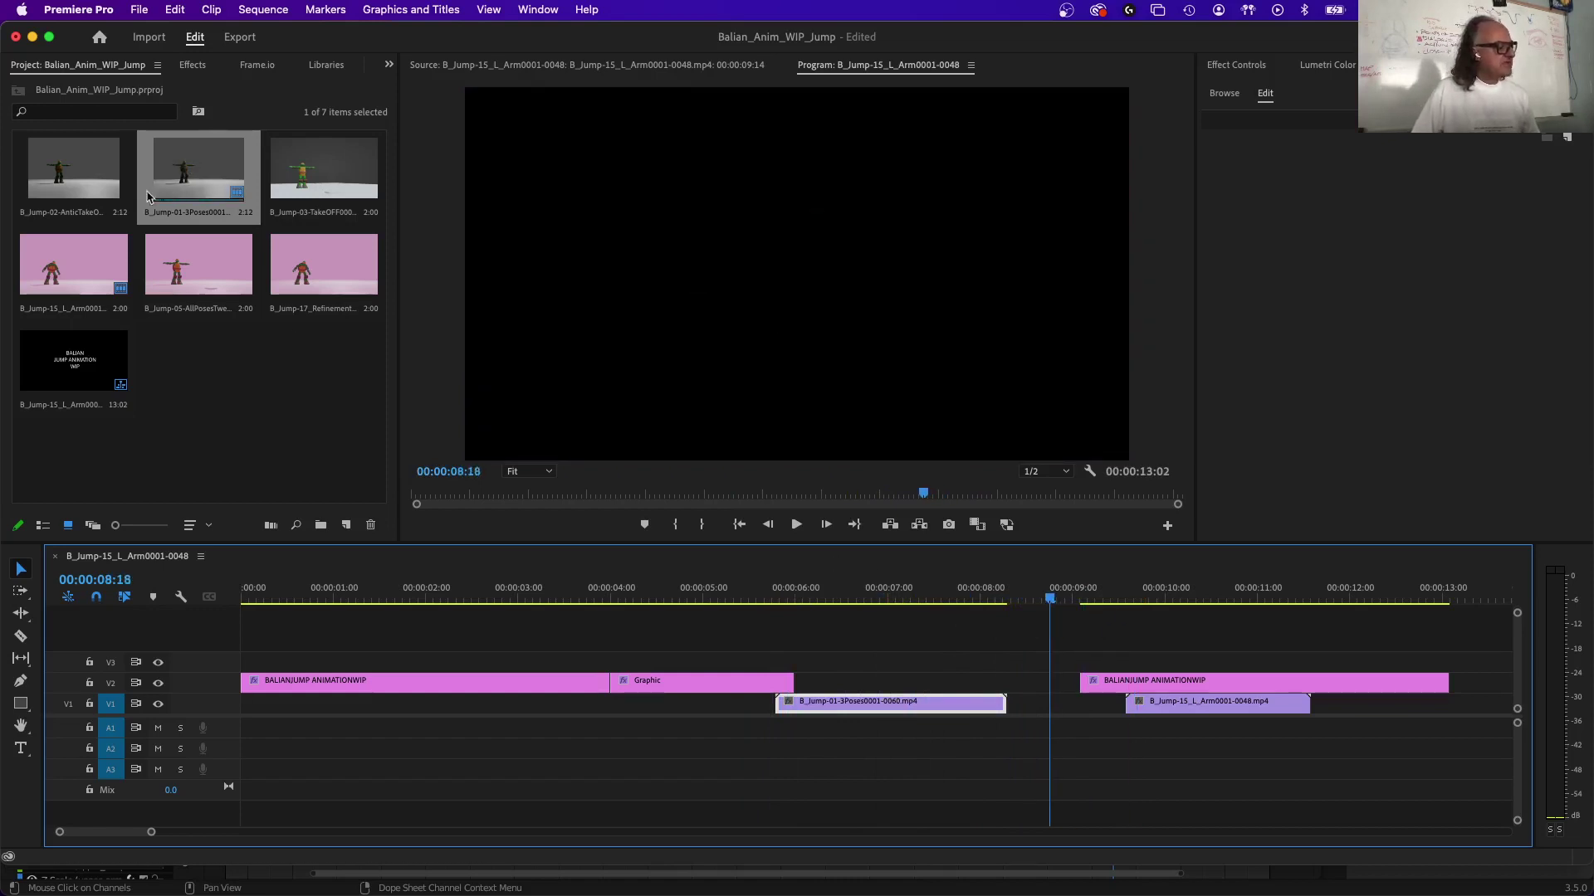
Add B_Jump-02-AnticTakeOFF to V1 after the 3 Poses clip and delete the leftover final clip.
click(62, 174)
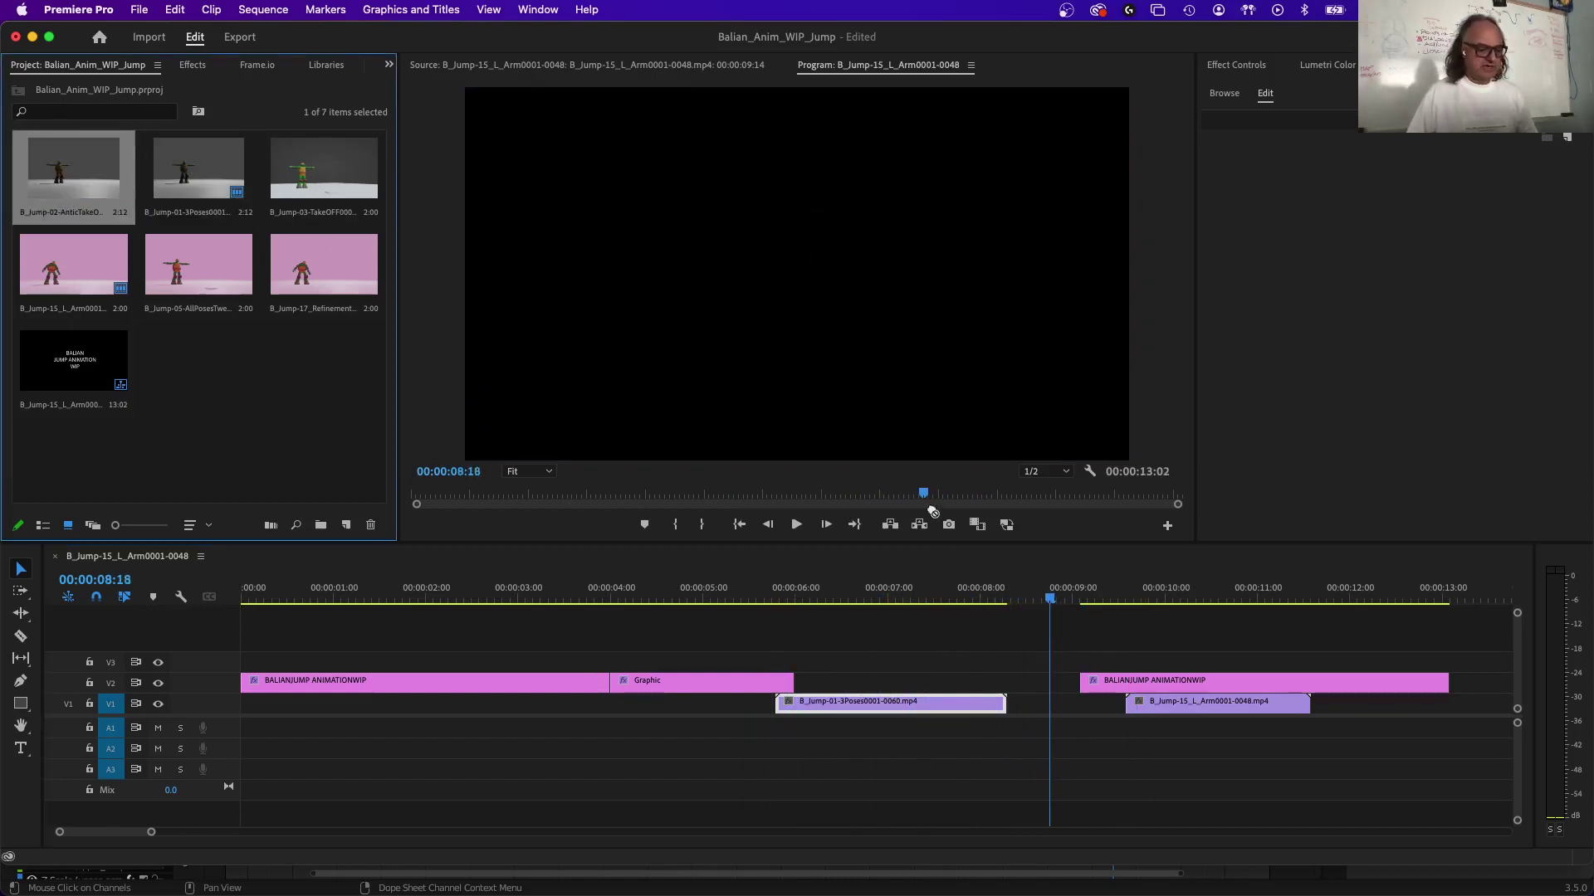
drag(936, 541, 1048, 717)
drag(1301, 715, 1421, 714)
key(Delete)
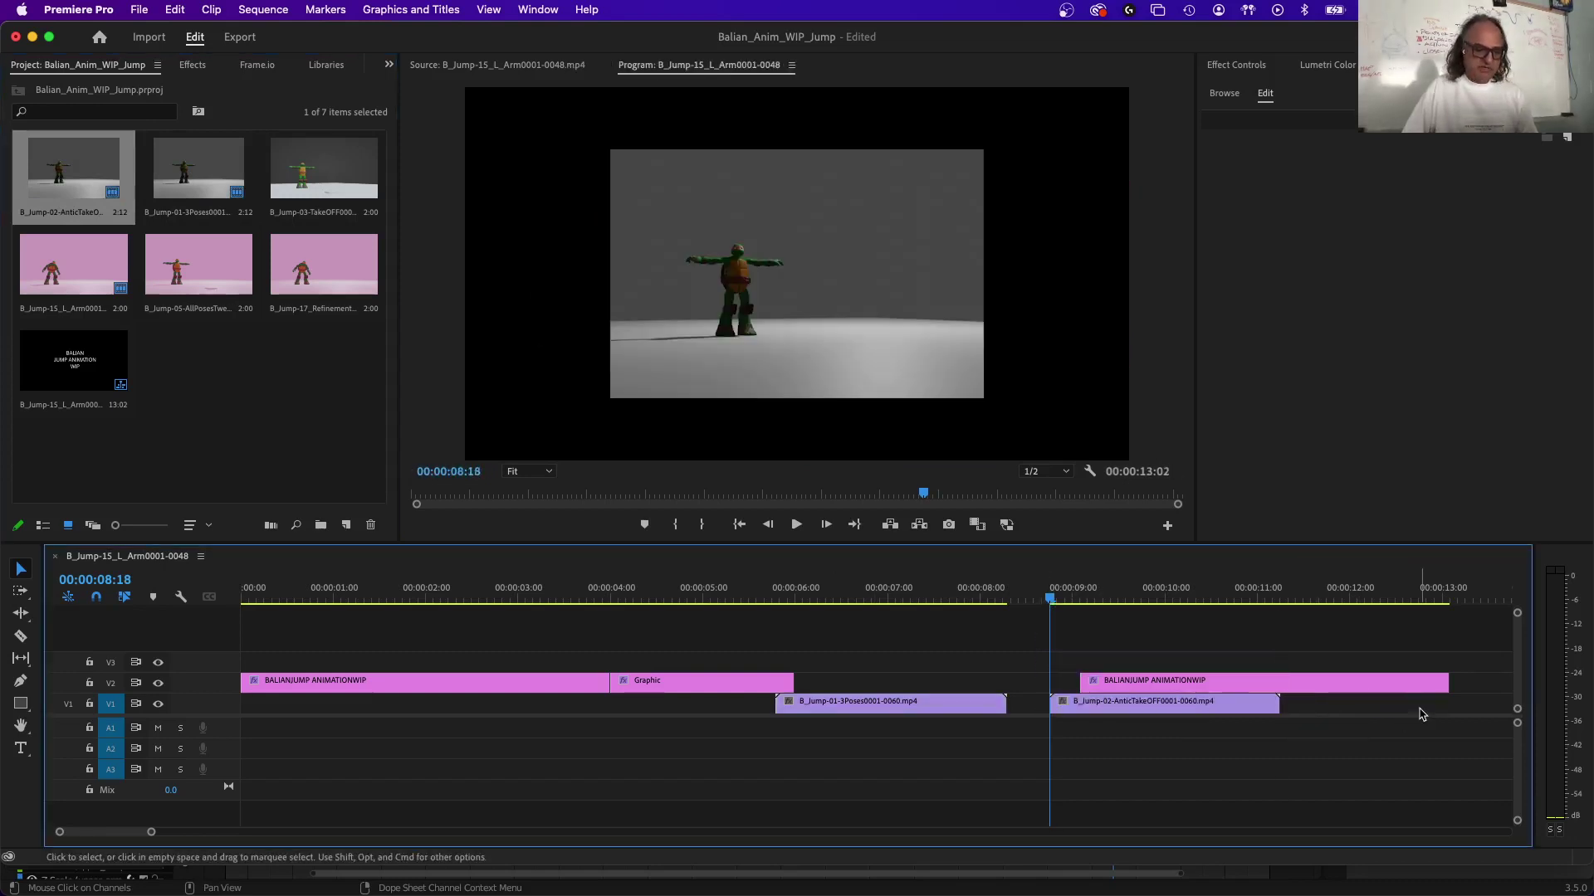
Slide the third title earlier and shorten its end over the AnticTakeOFF clip.
drag(1052, 601, 1195, 597)
drag(1154, 681, 1068, 686)
drag(1357, 685, 1251, 689)
drag(1197, 606, 1130, 601)
Replace the third title's text with ANTICIPATION.
click(793, 274)
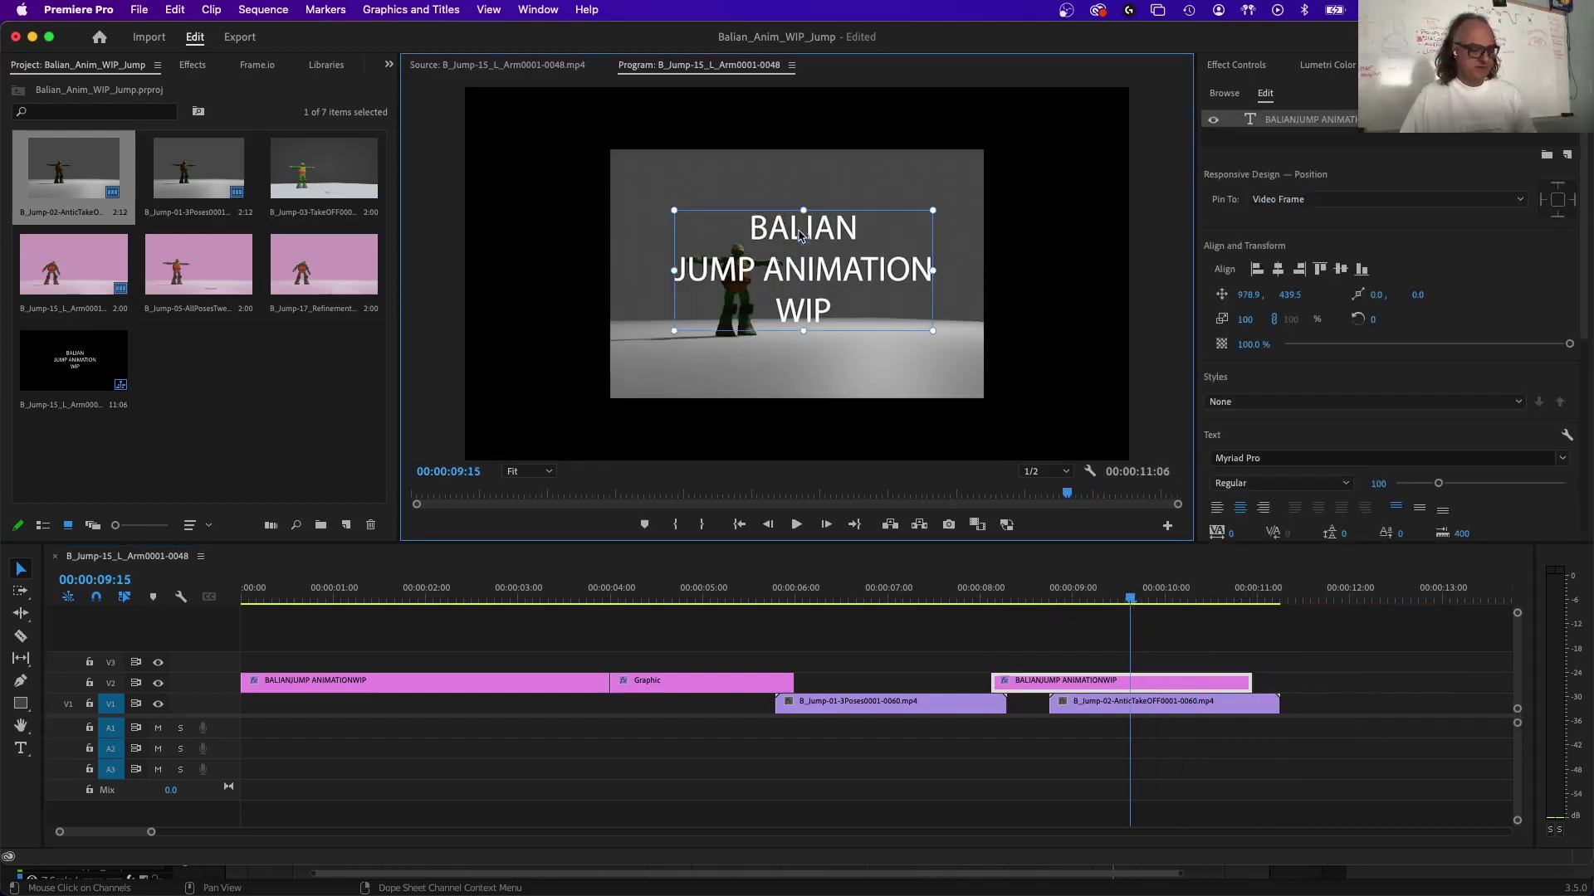
double_click(800, 237)
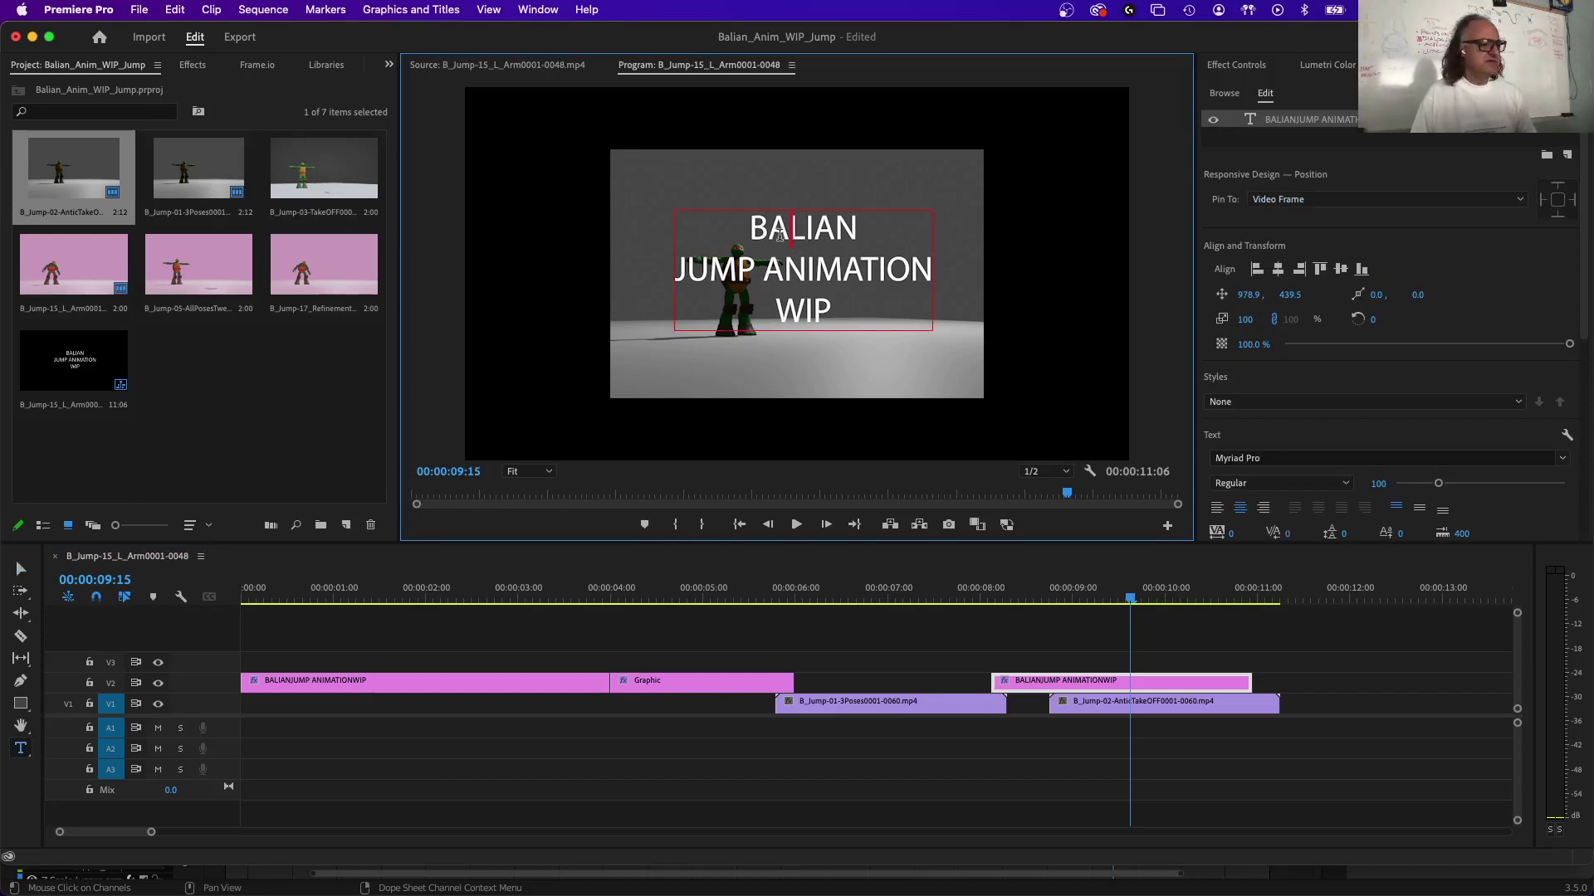
drag(758, 225, 968, 242)
key(BackSpace)
drag(854, 314, 760, 320)
key(BackSpace)
drag(907, 275, 664, 272)
text(ANTIC)
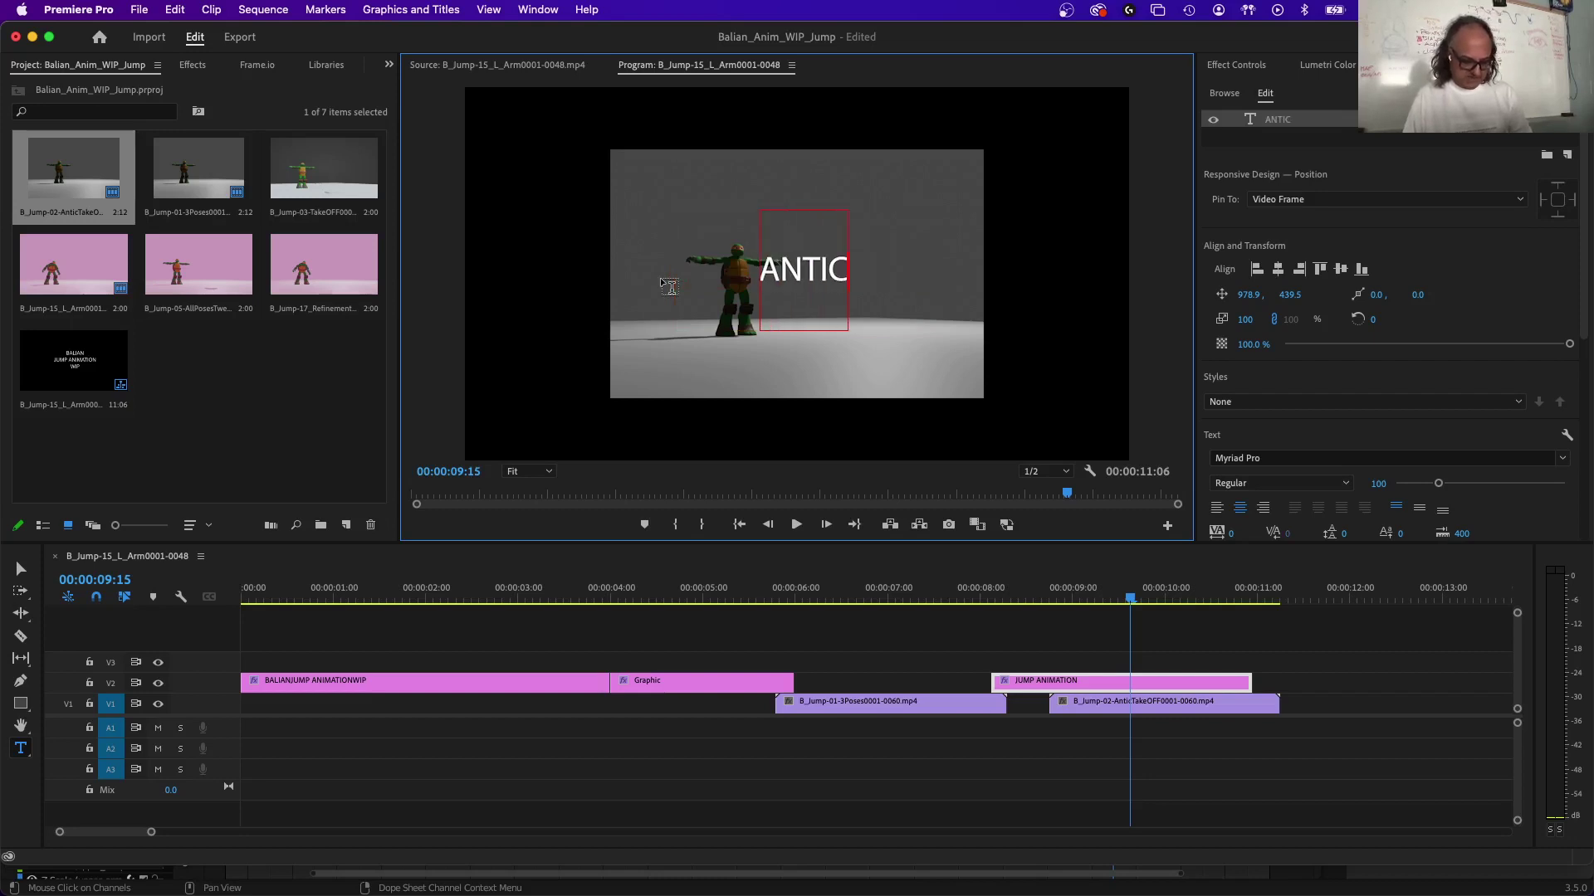
text(IPATION)
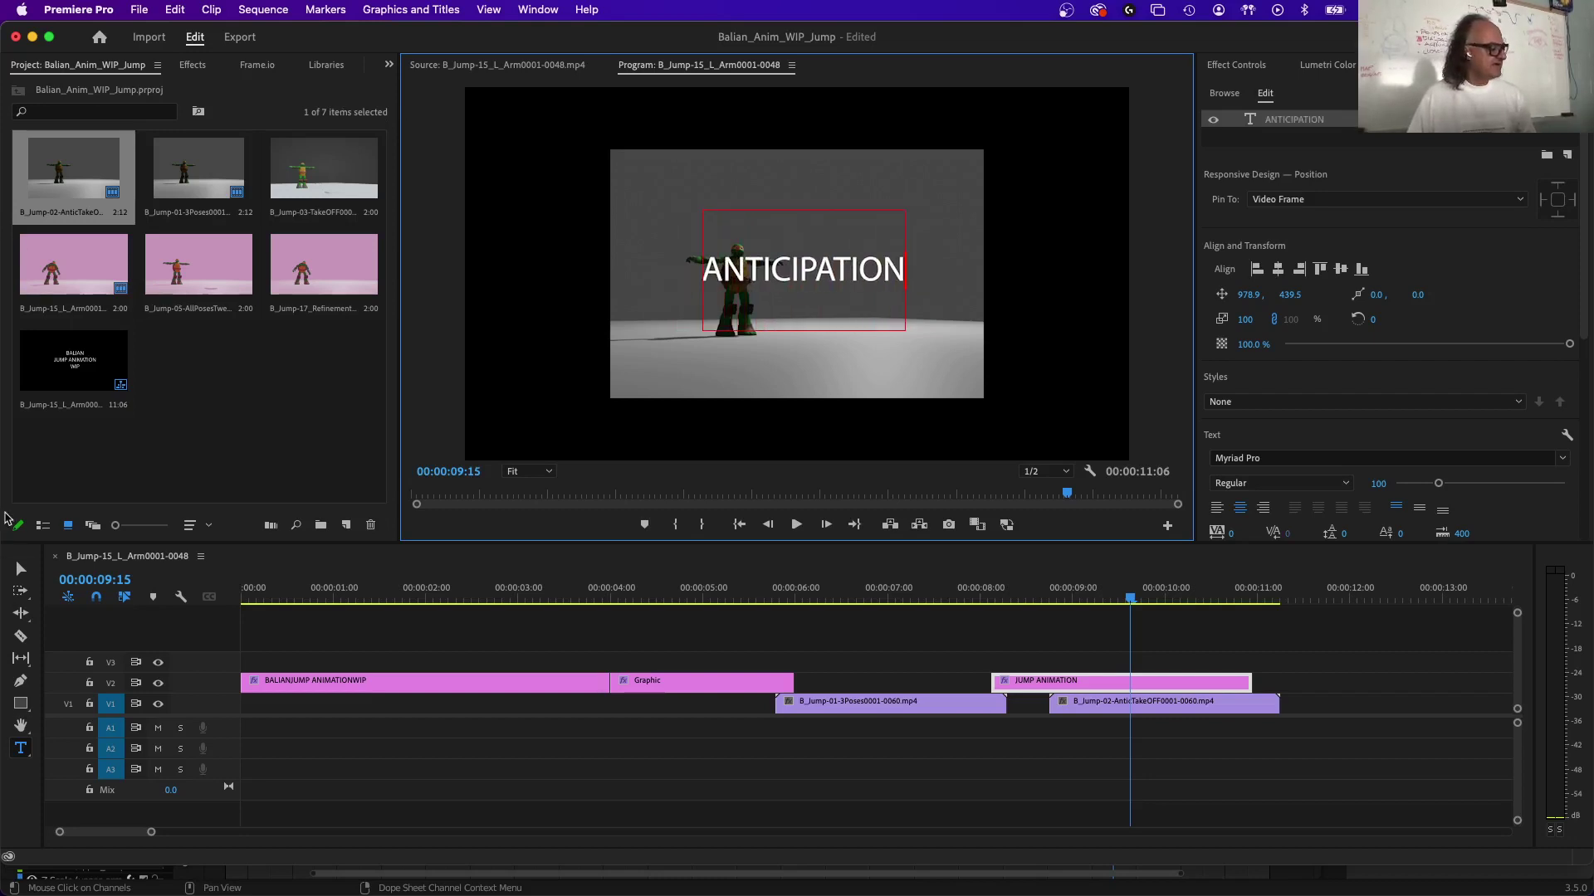
Move the ANTICIPATION title near the top, at position 995, 217, and preview it.
click(17, 571)
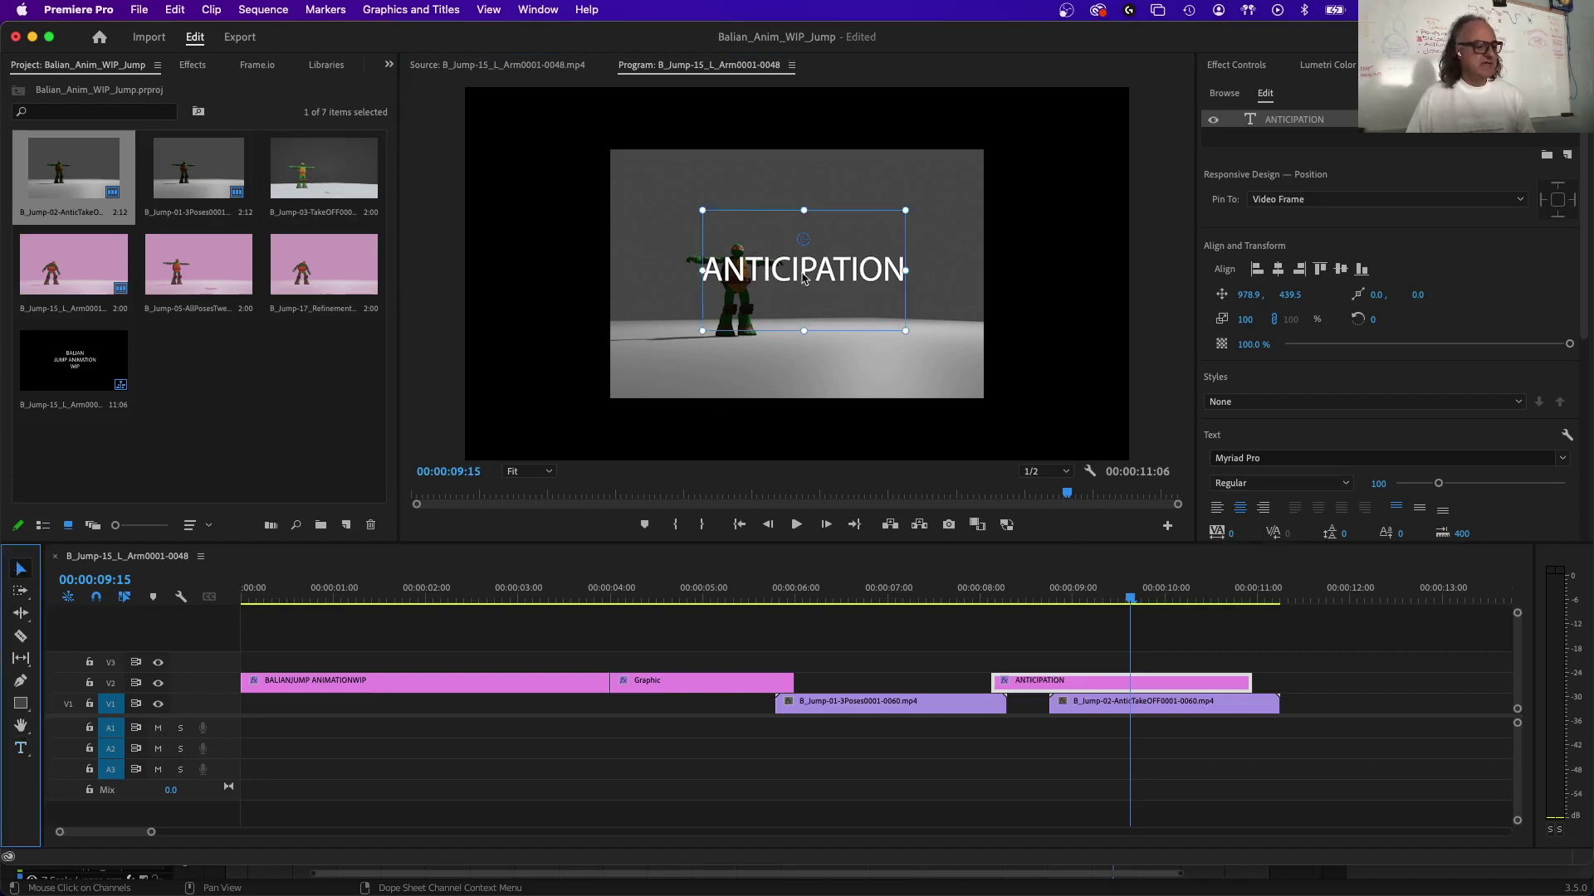
drag(803, 279, 808, 210)
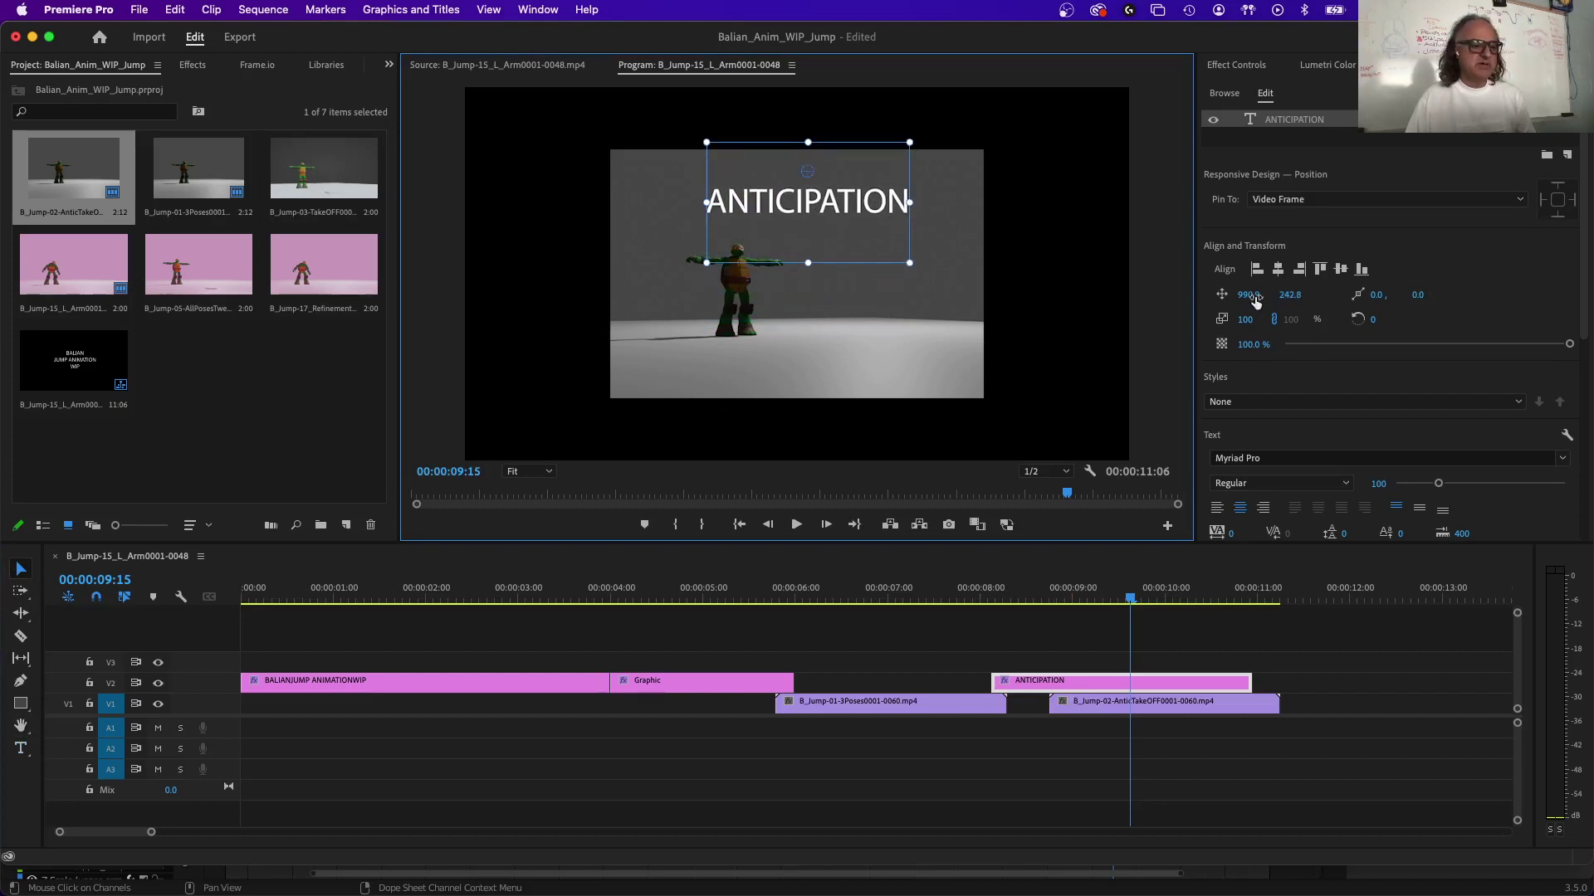
drag(814, 211, 807, 206)
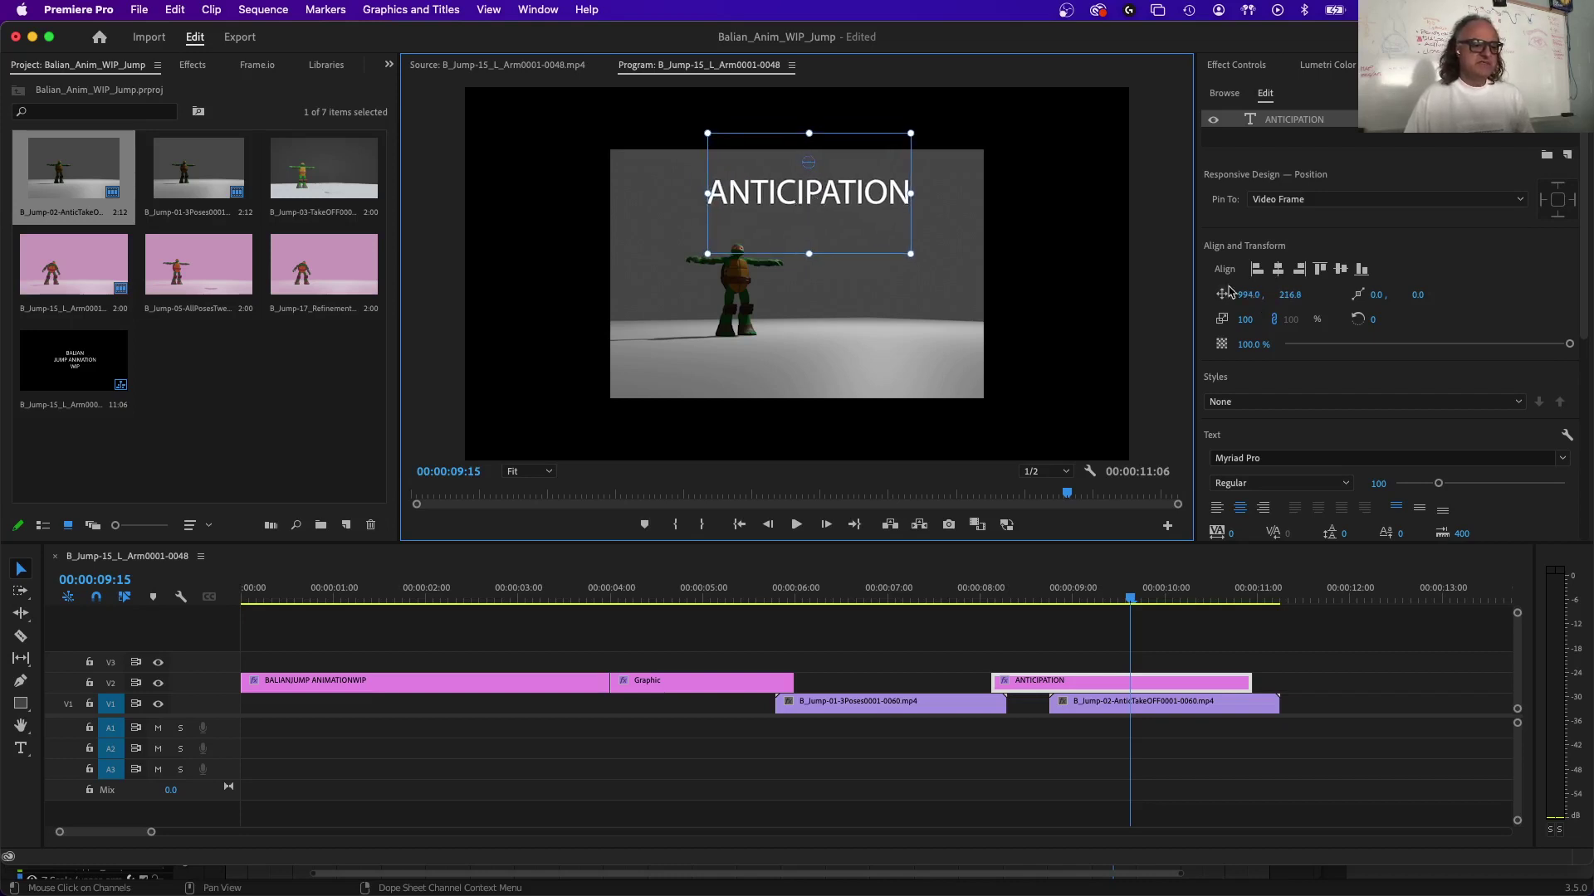
click(1252, 296)
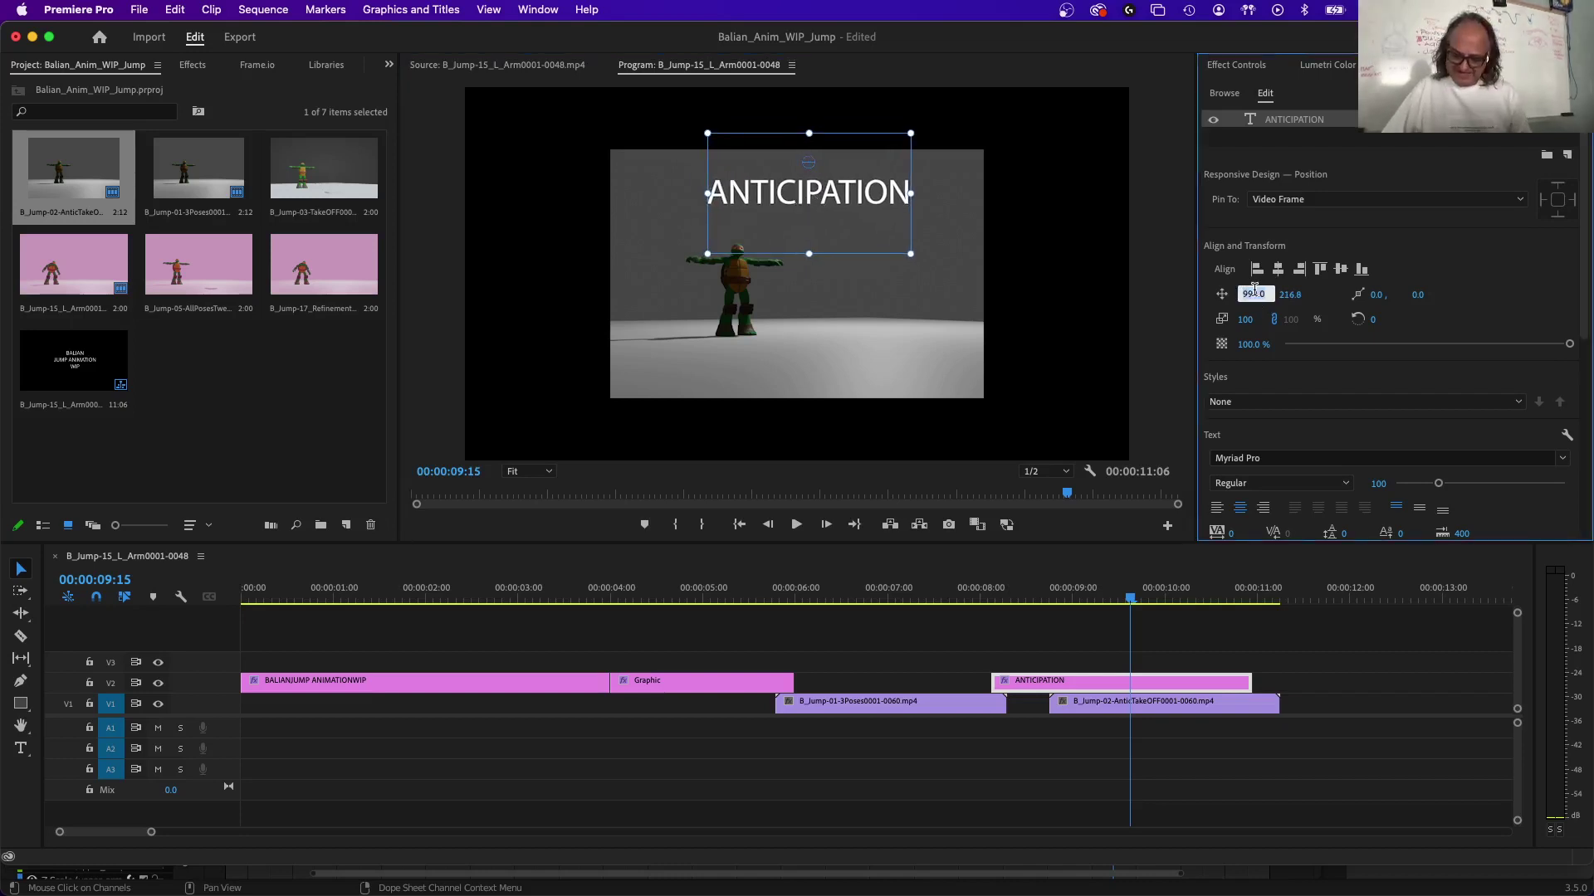
text(5)
key(Return)
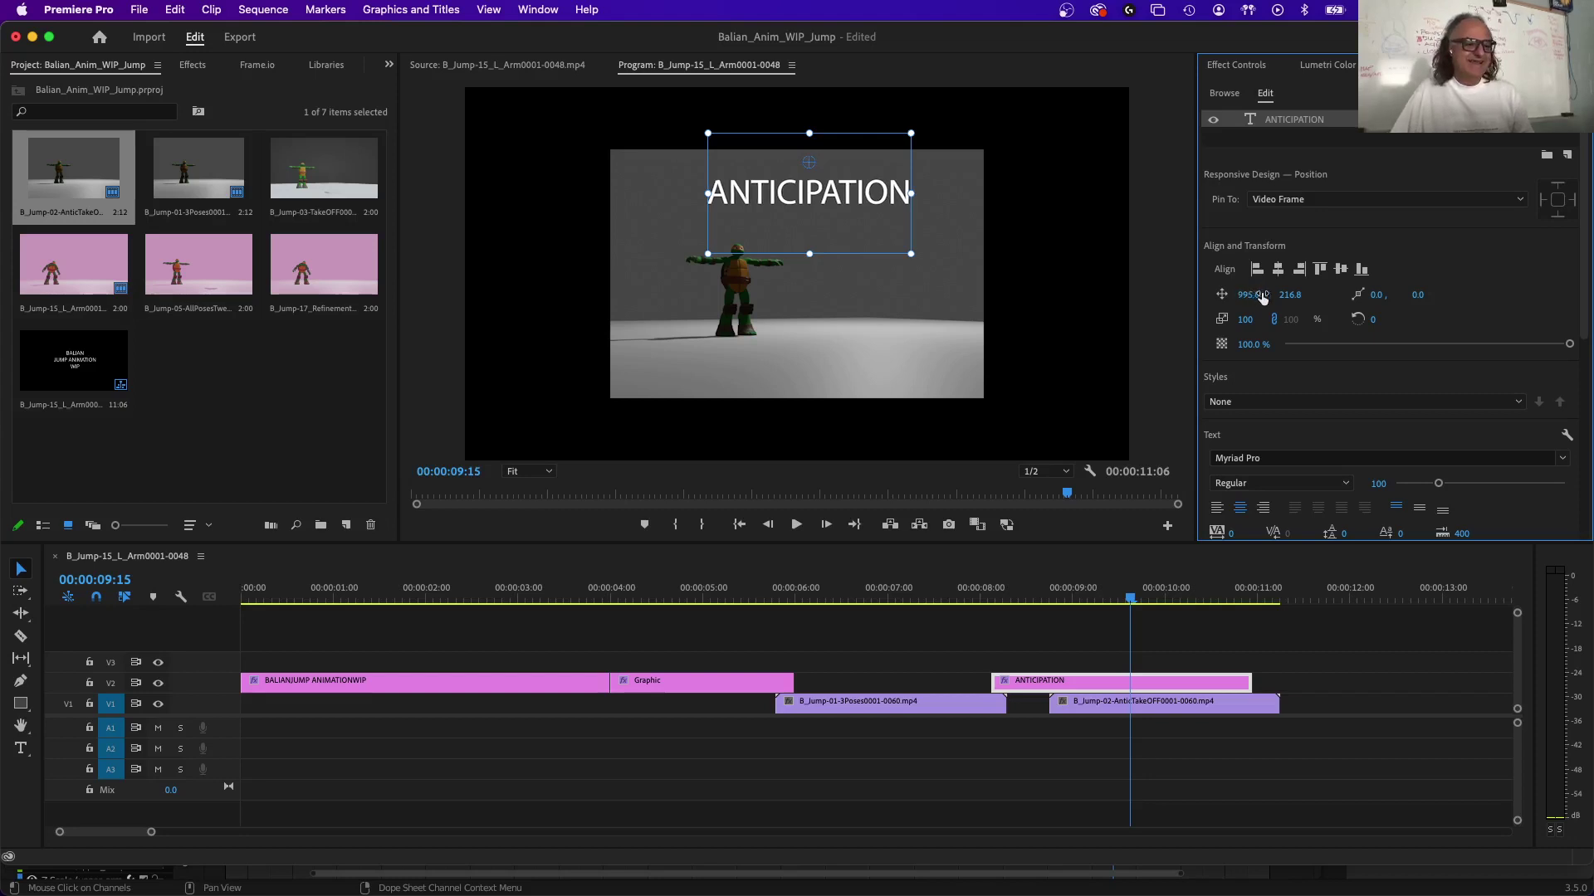
click(1290, 296)
text(217)
key(Return)
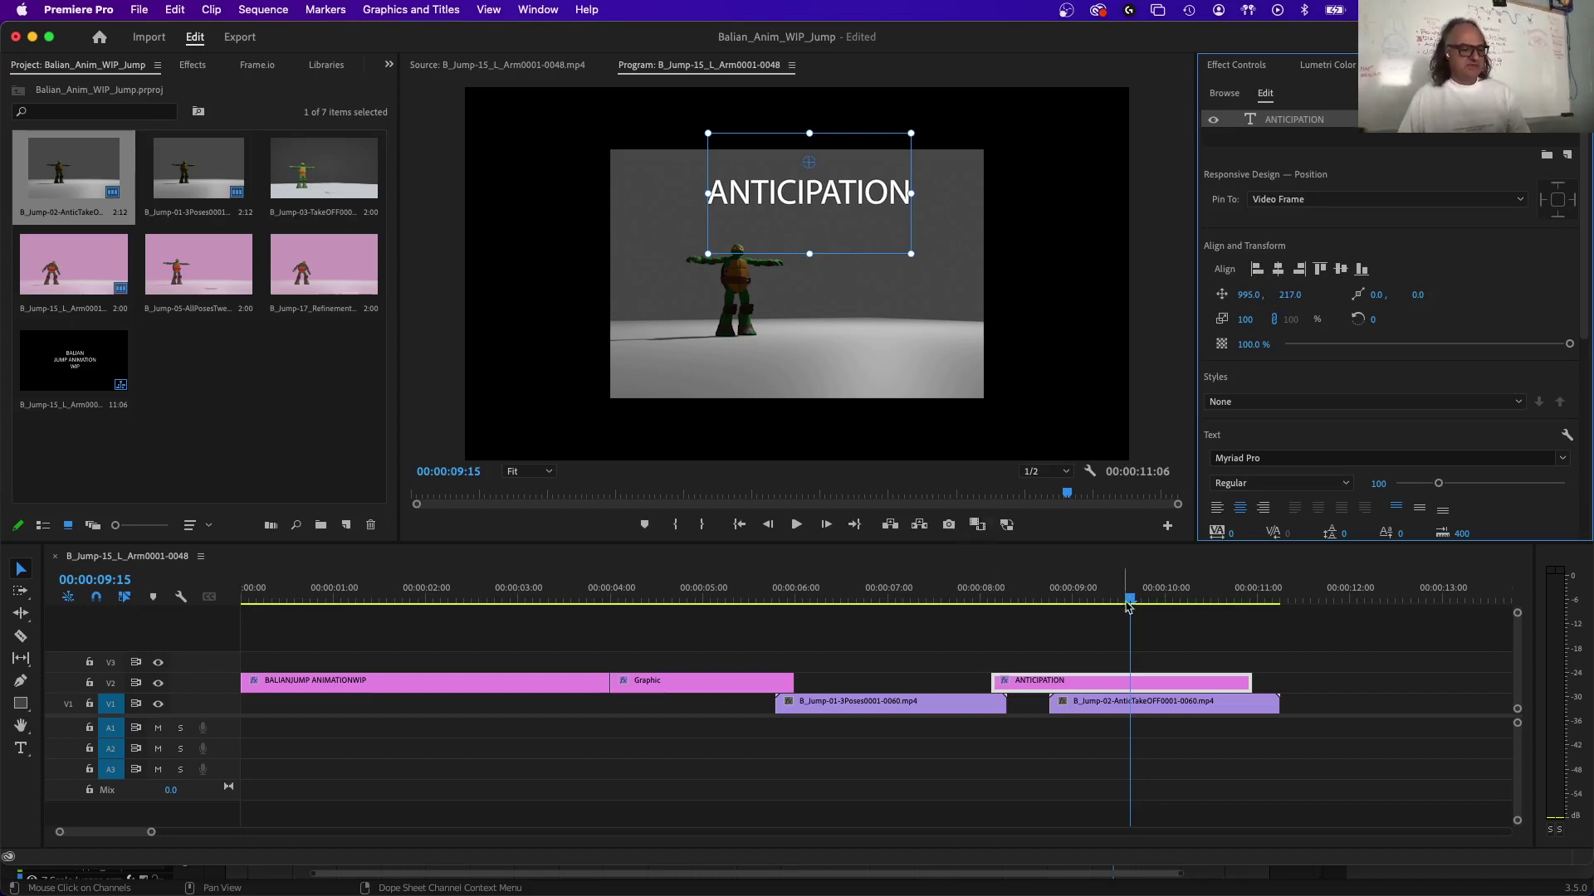
drag(1130, 597, 1279, 622)
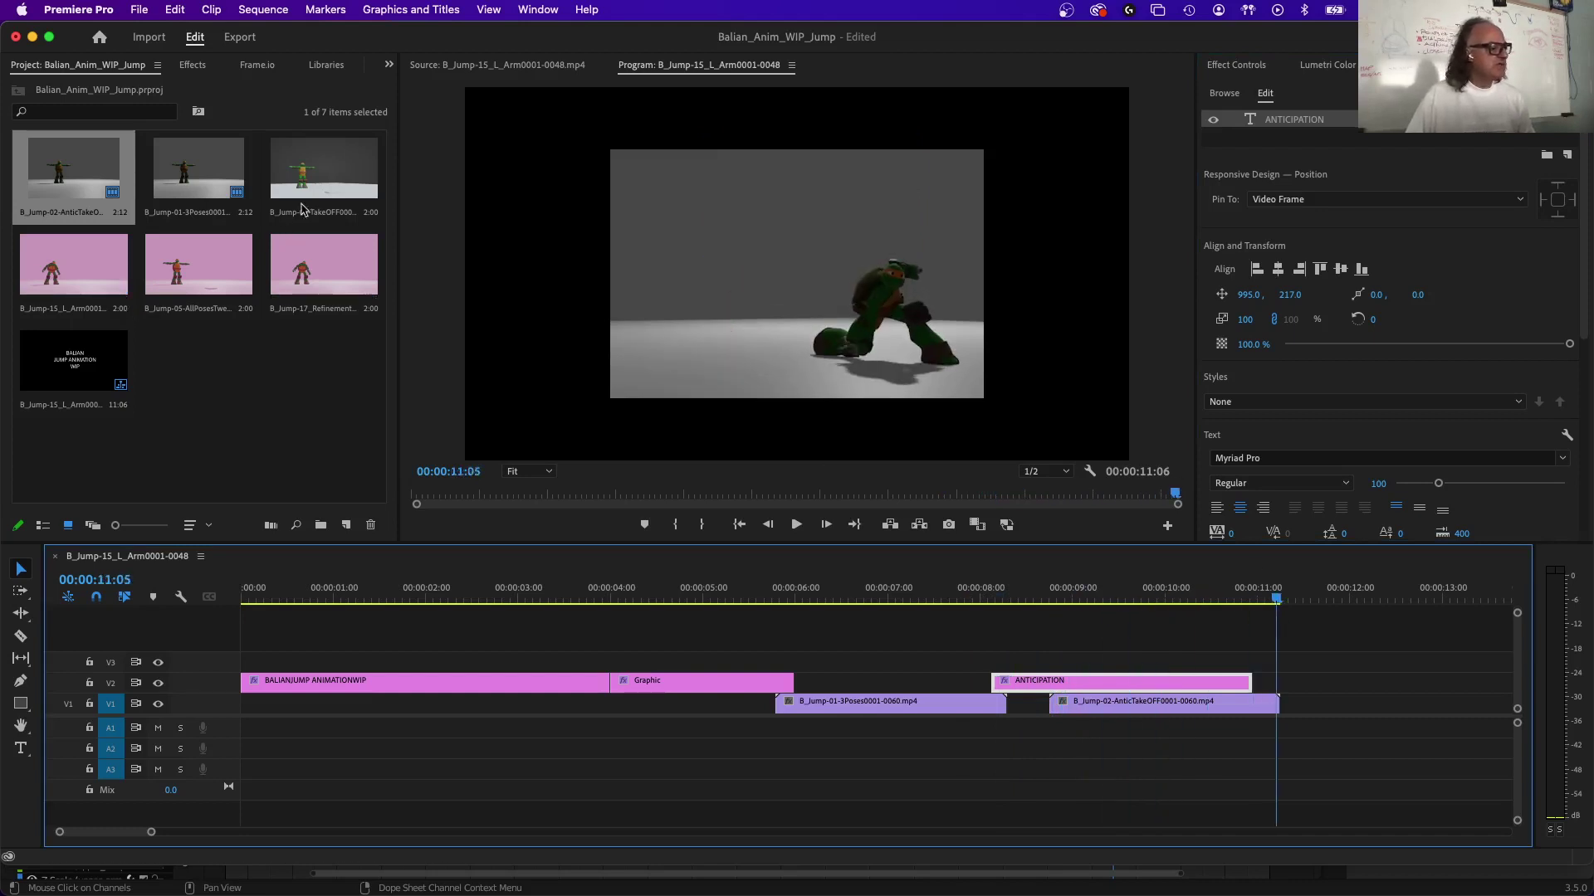
Duplicate the ANTICIPATION title after itself and retype the copy as TAKE OFF.
click(327, 192)
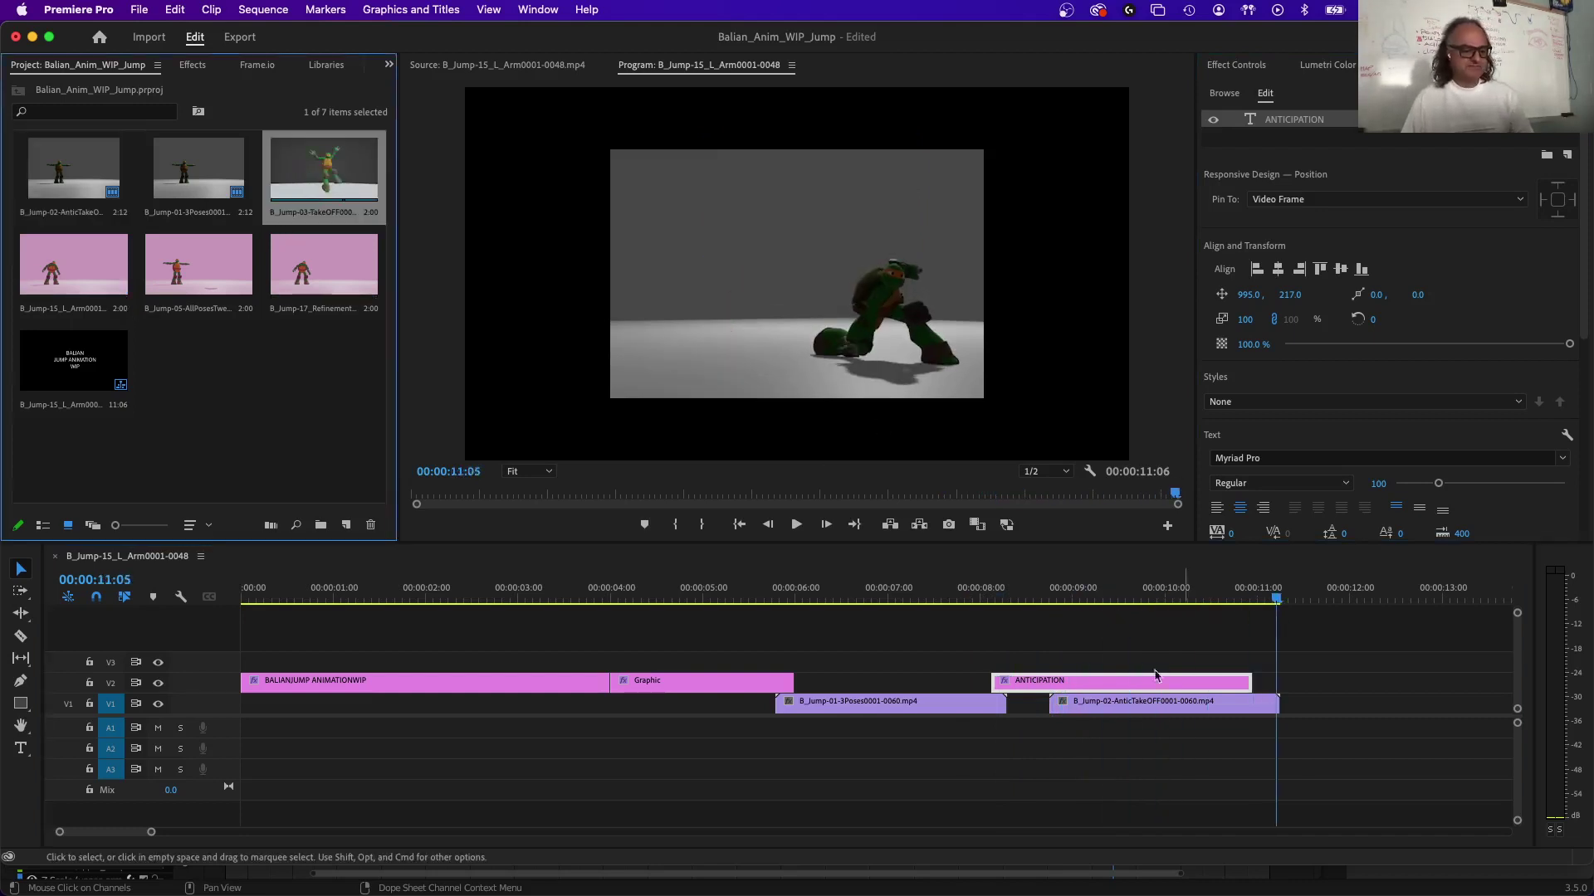
click(1065, 686)
drag(1065, 686, 1331, 689)
click(1299, 598)
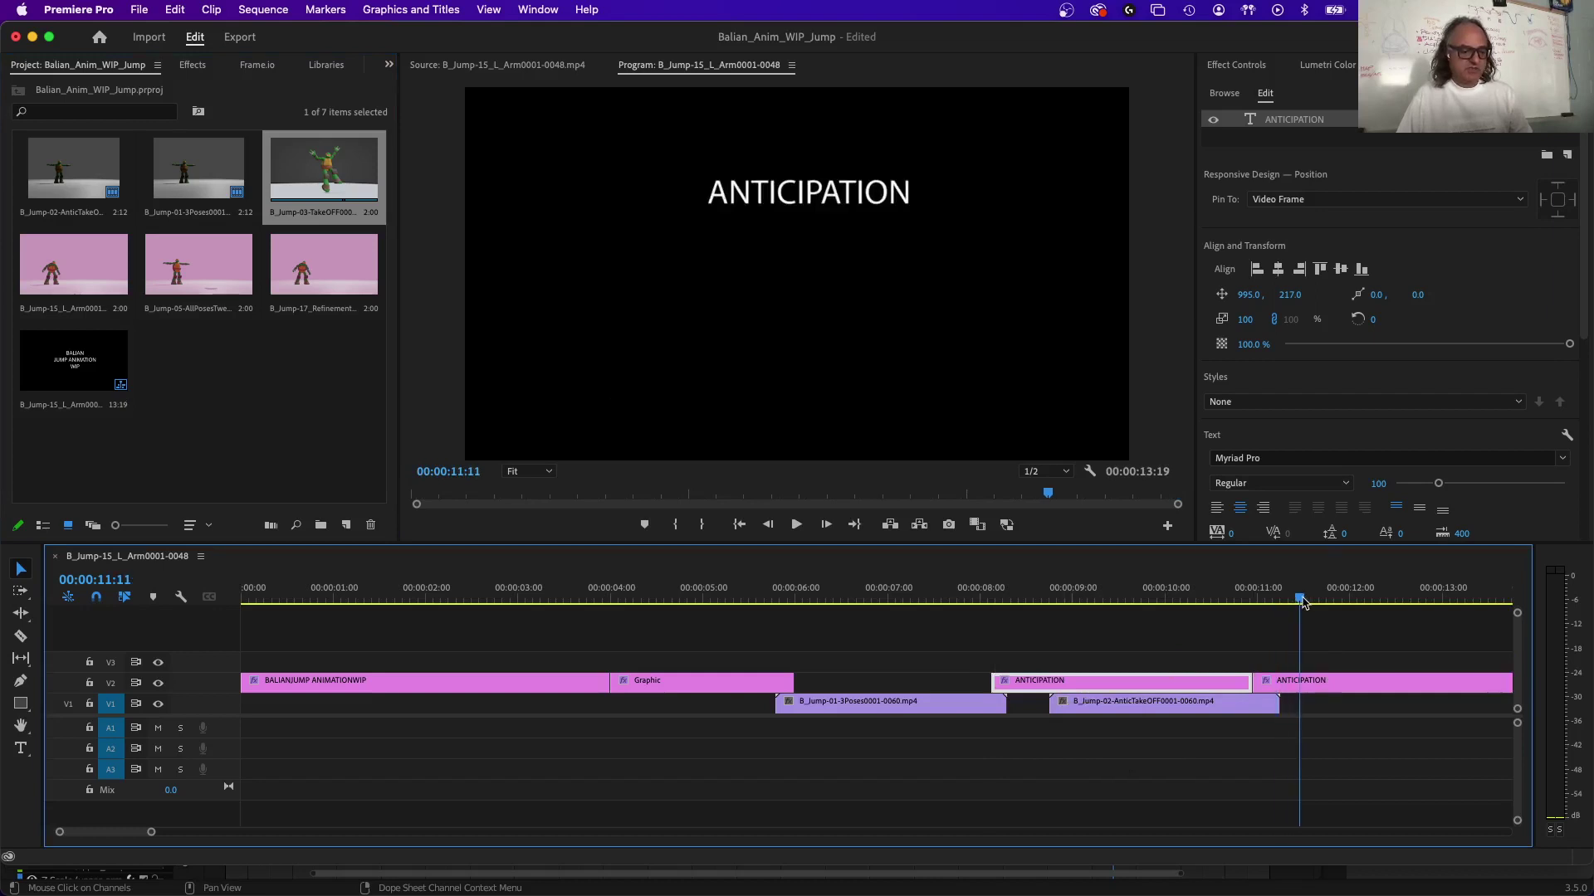
drag(1300, 599, 1337, 598)
double_click(746, 194)
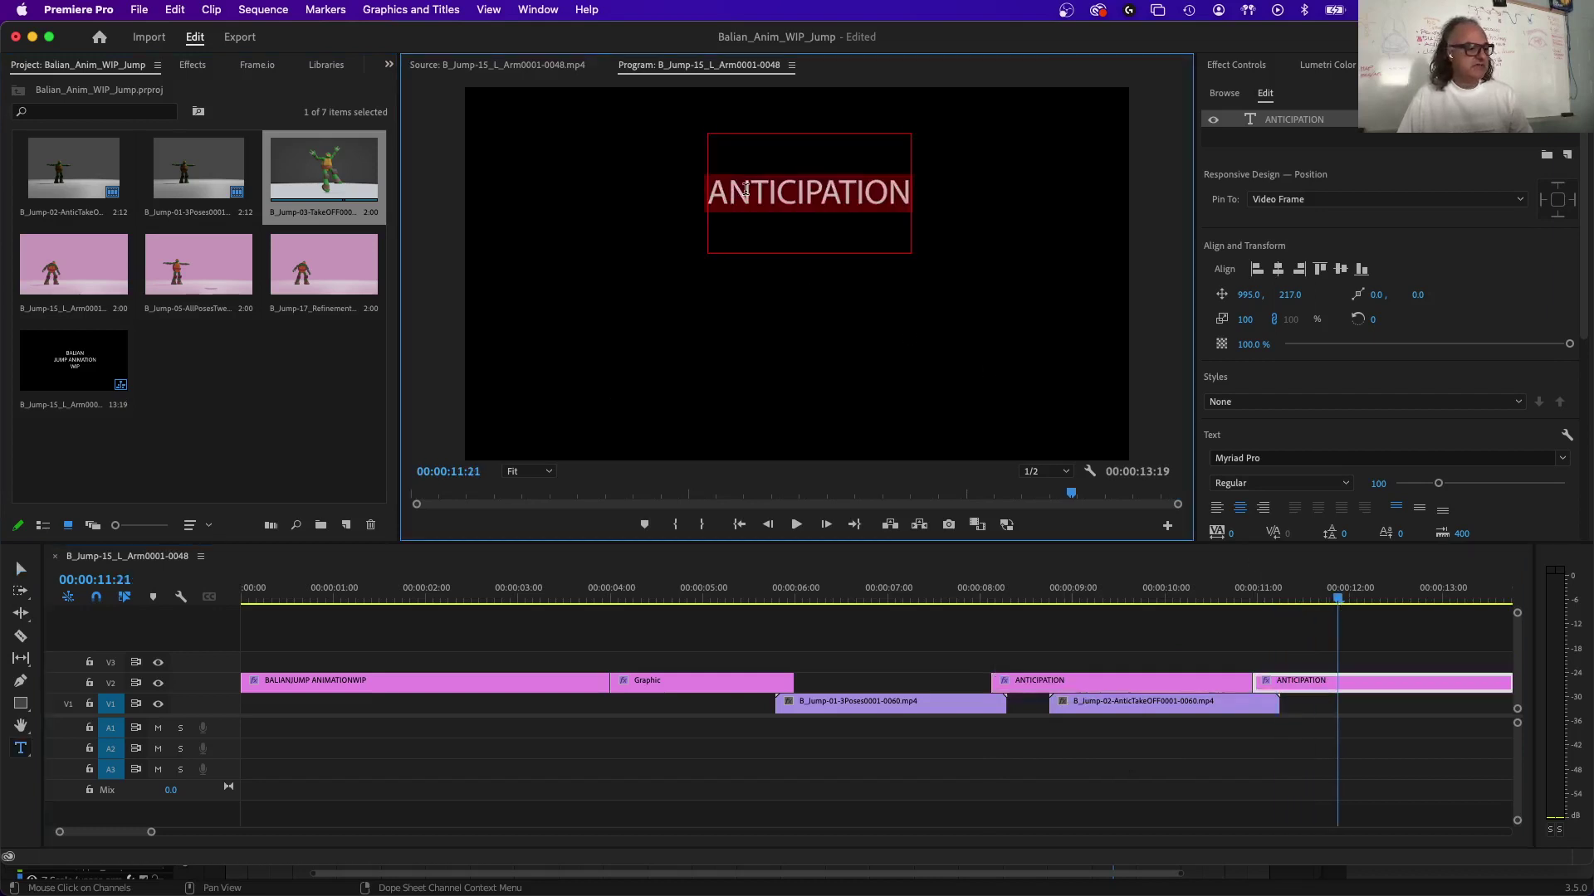
text(T)
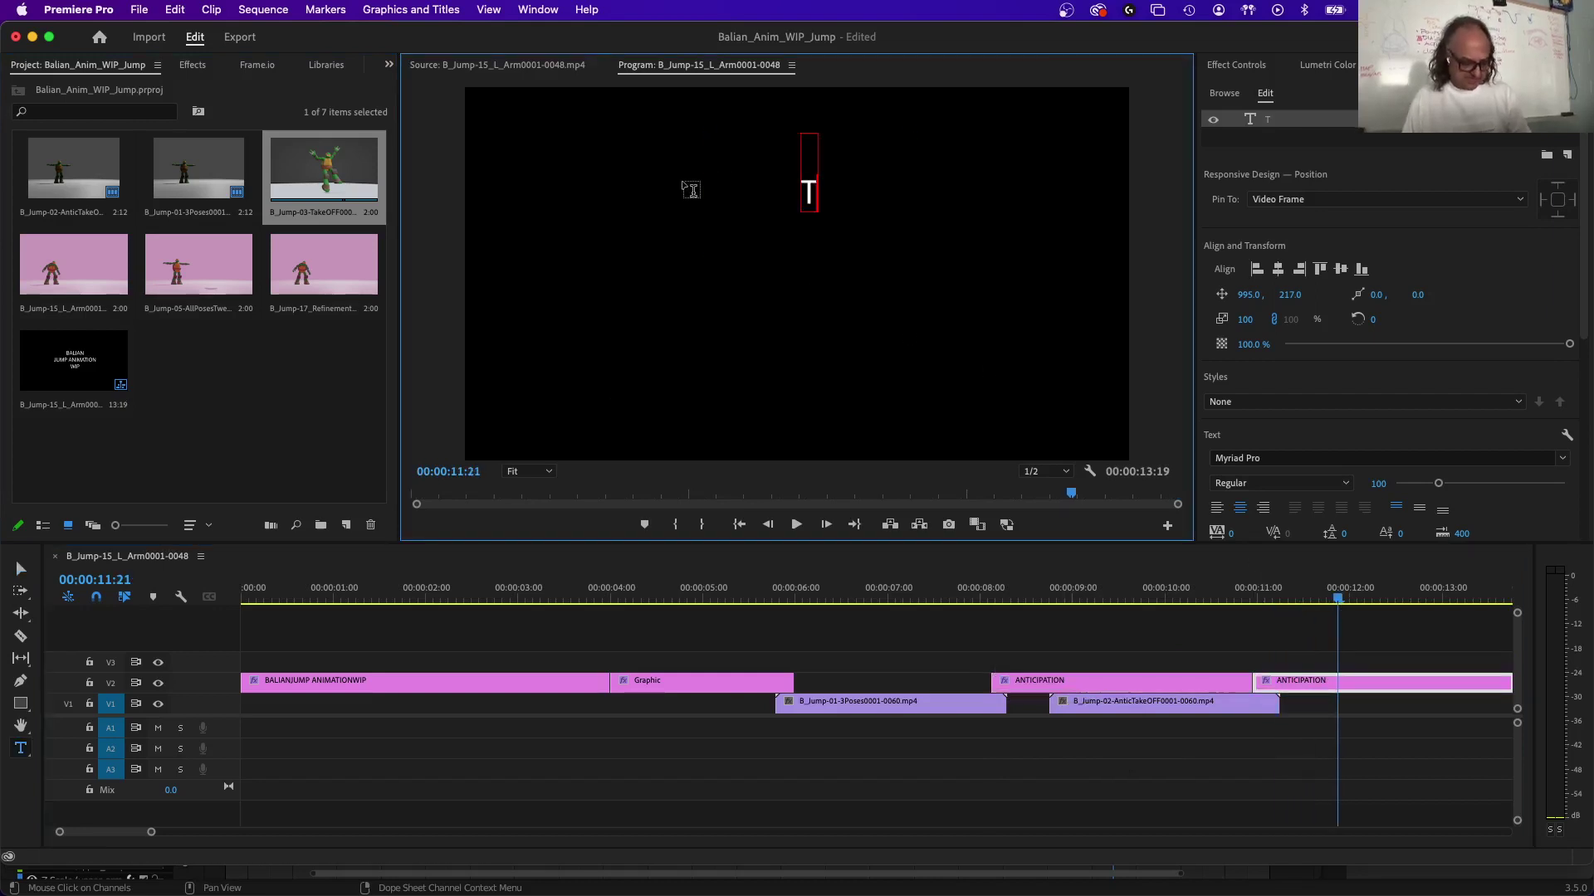
text(AKE OFF)
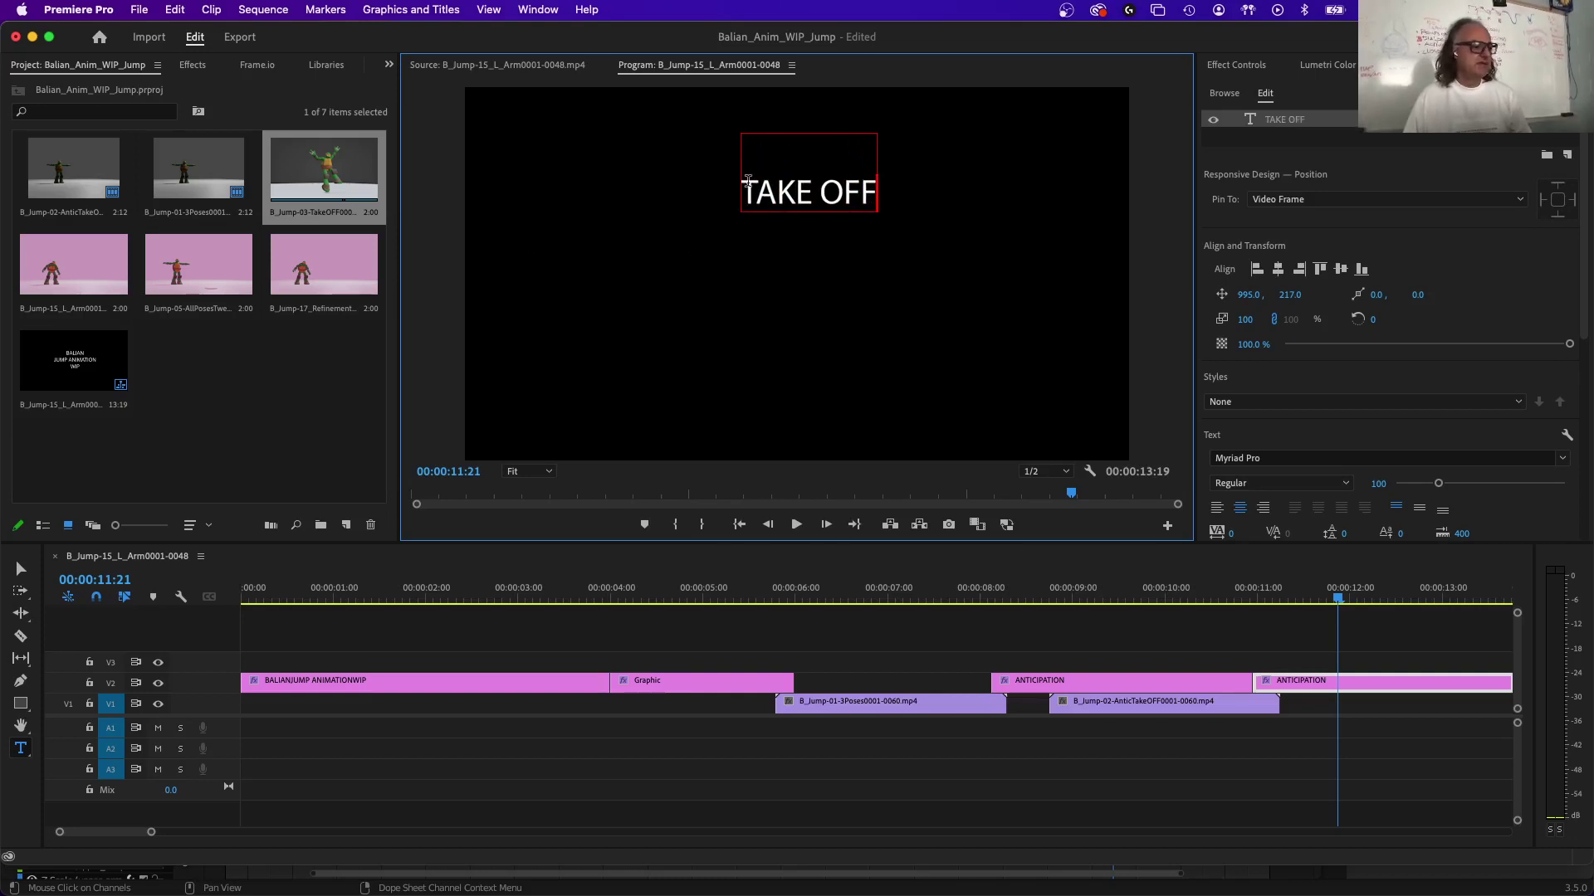
key(BackSpace)
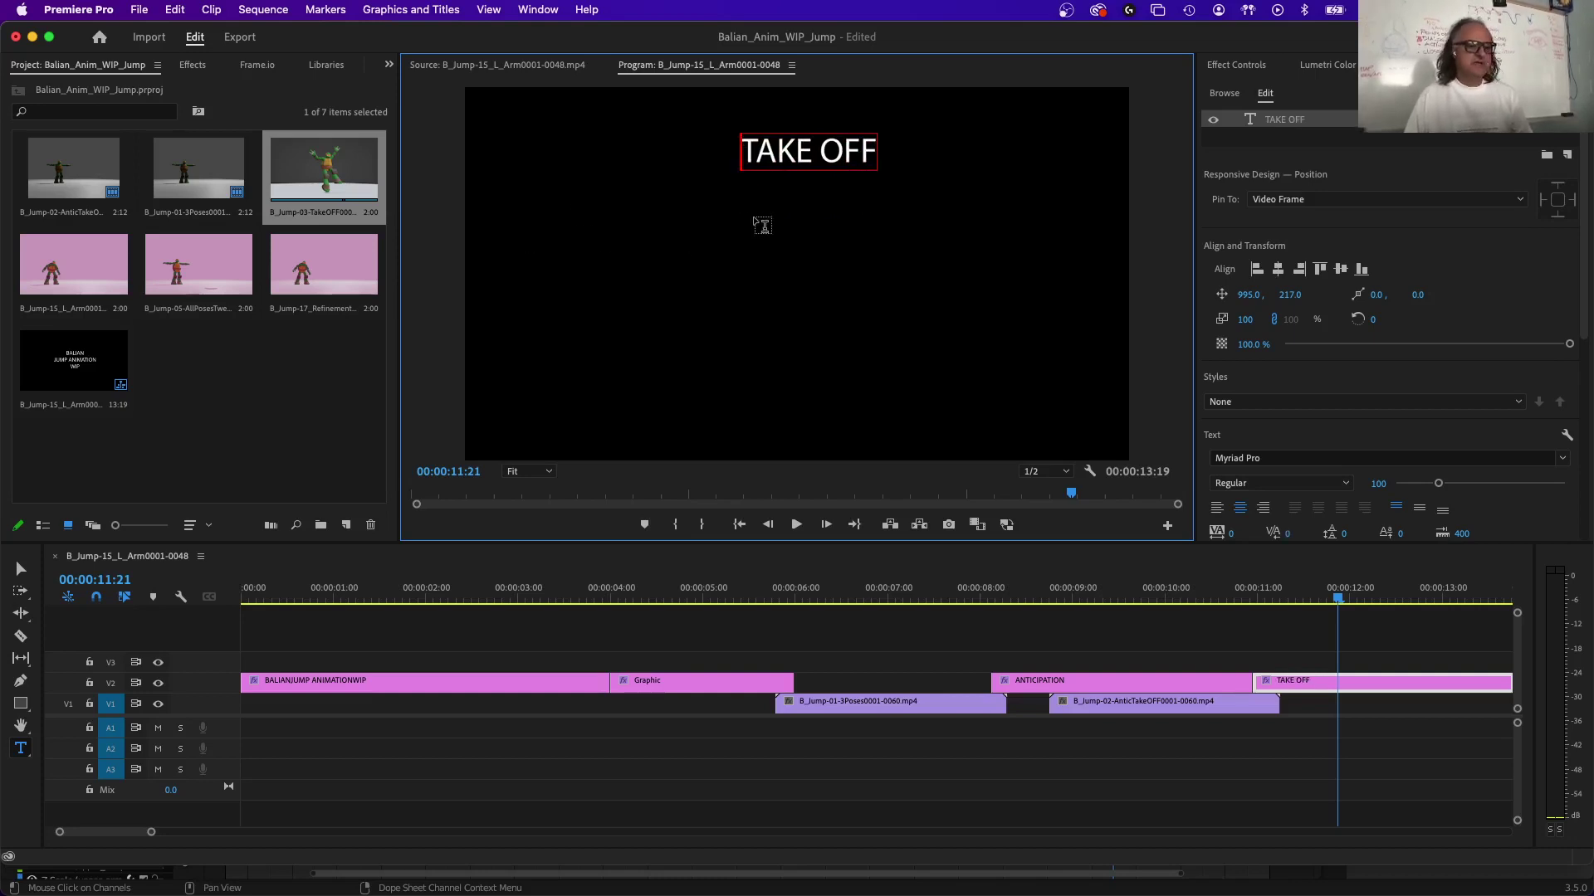
Place the B_Jump-03-TakeOFF clip on V1 under the TAKE OFF title and scrub its start.
click(876, 350)
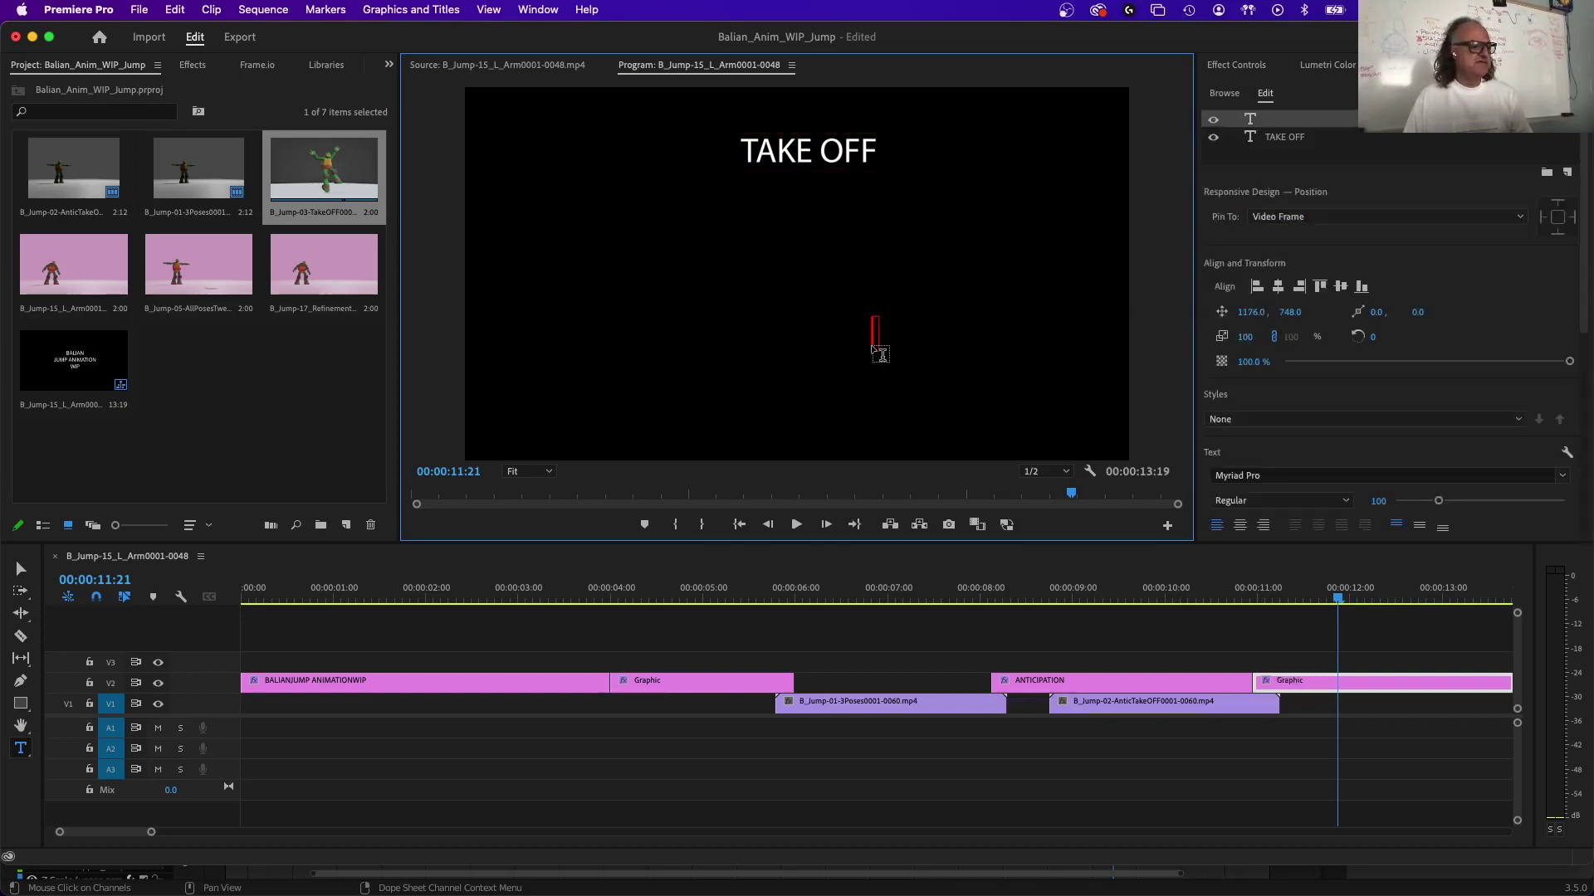
drag(303, 170, 1305, 717)
mouse_move(1342, 606)
mouse_down()
mouse_move(1282, 606)
mouse_move(1352, 606)
mouse_move(1309, 606)
mouse_move(1330, 606)
mouse_up()
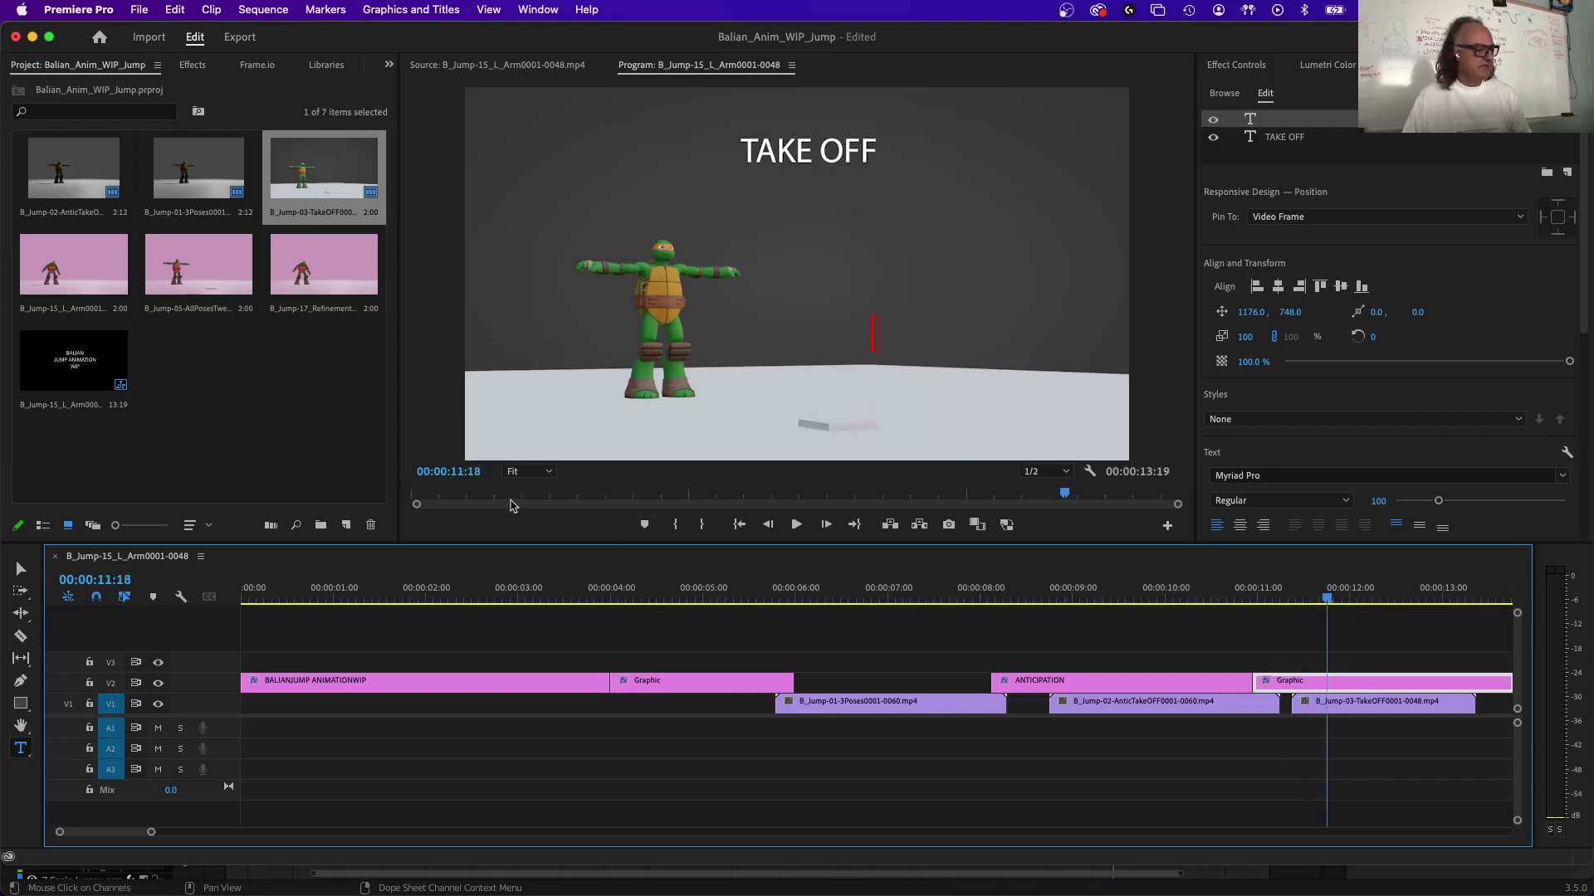
click(794, 525)
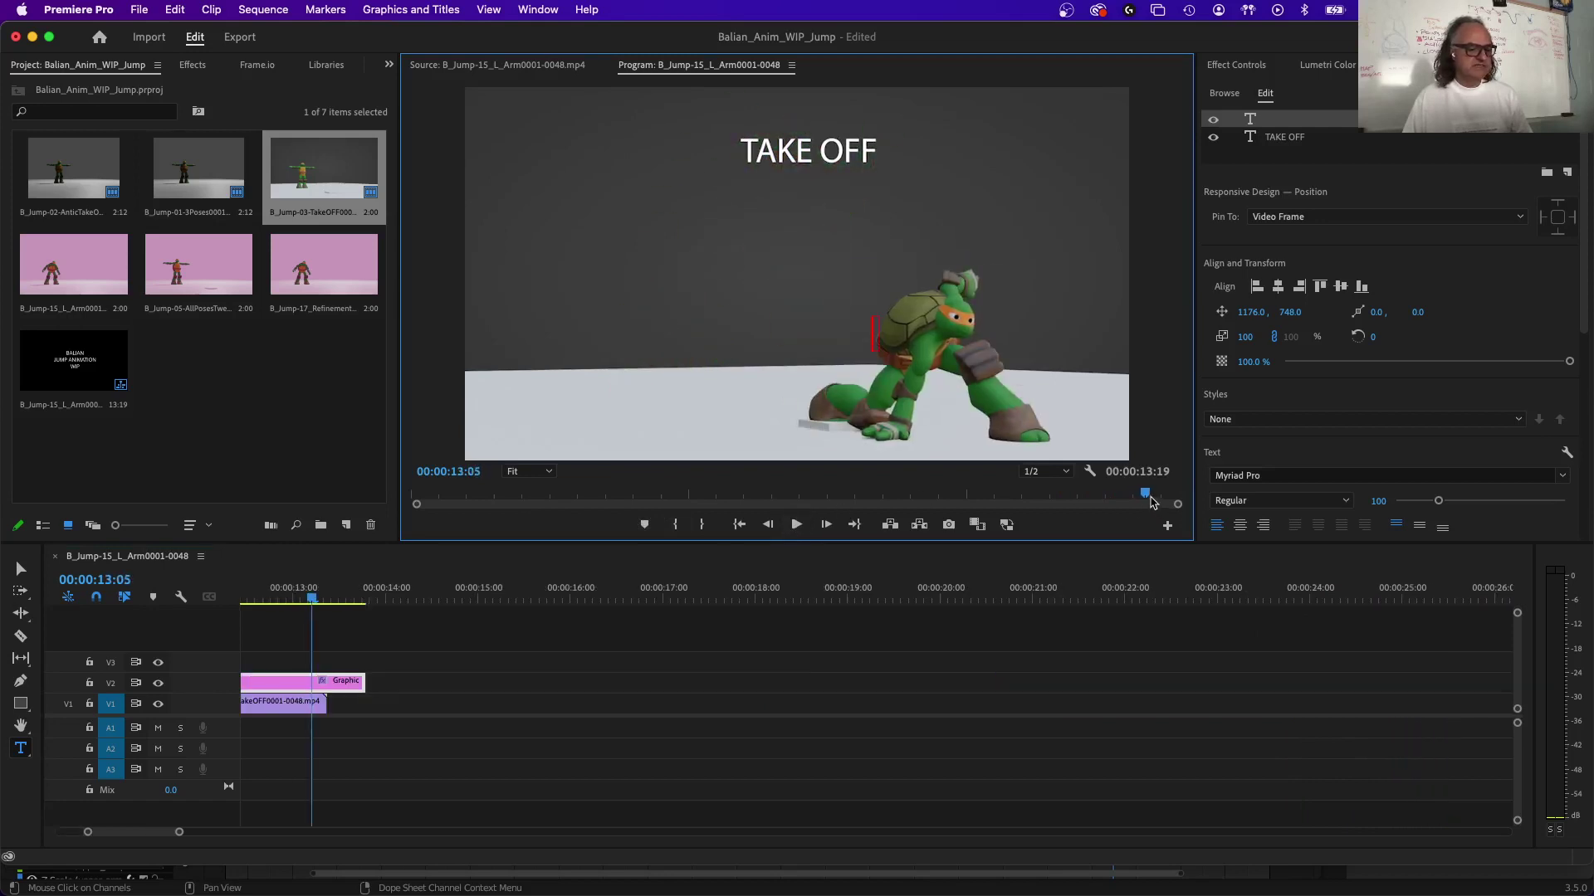
drag(1150, 498, 840, 516)
key(Down)
key(Down)
key(Down)
key(Down)
key(Down)
key(Down)
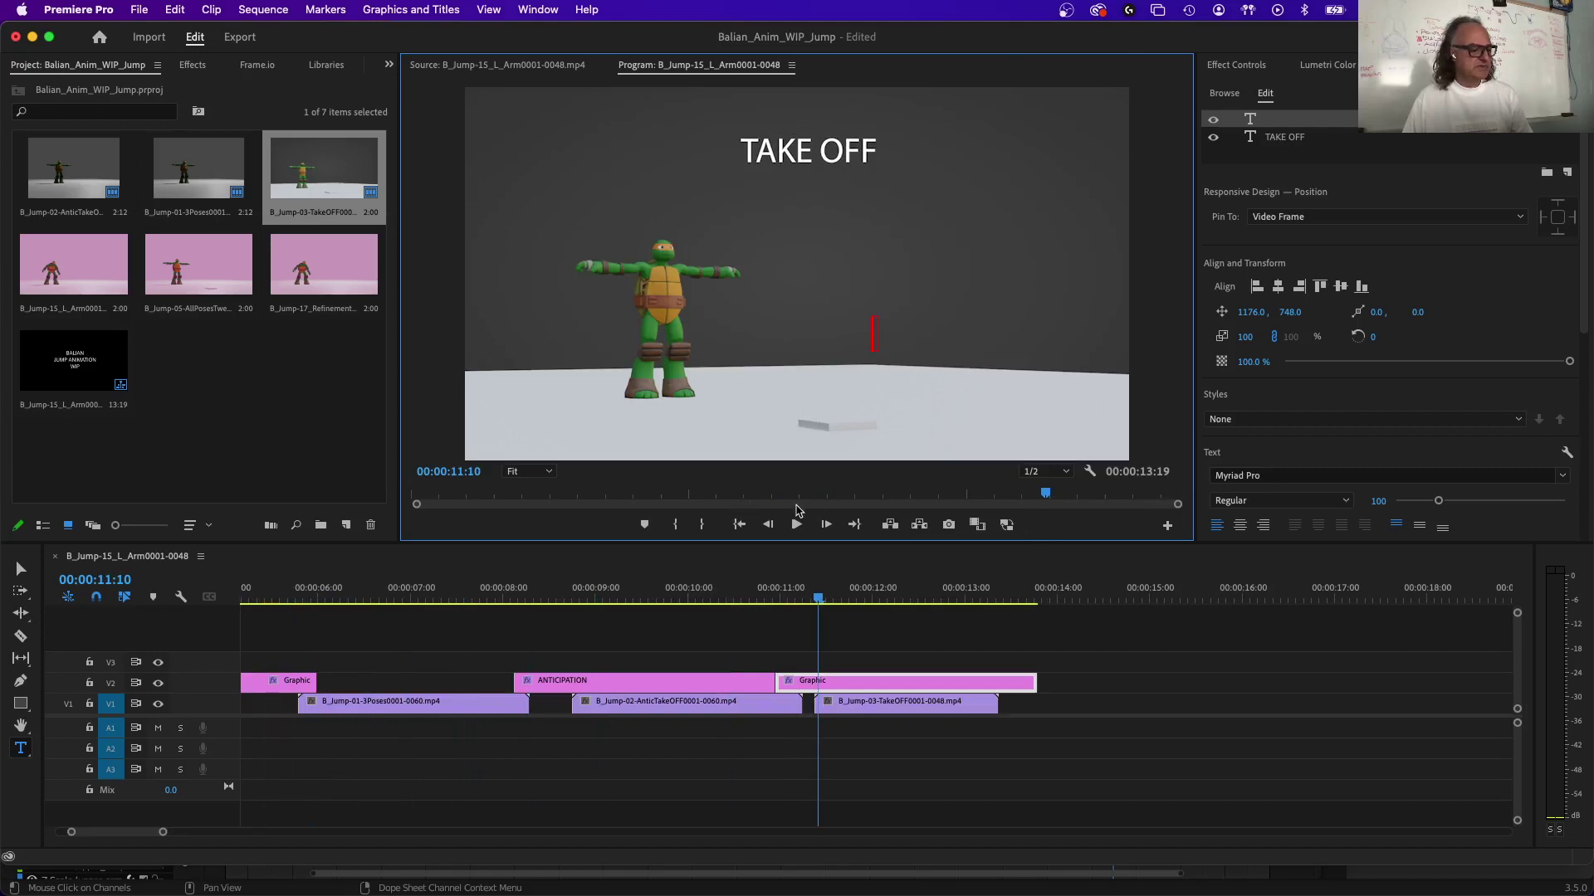
drag(824, 598, 941, 609)
click(859, 712)
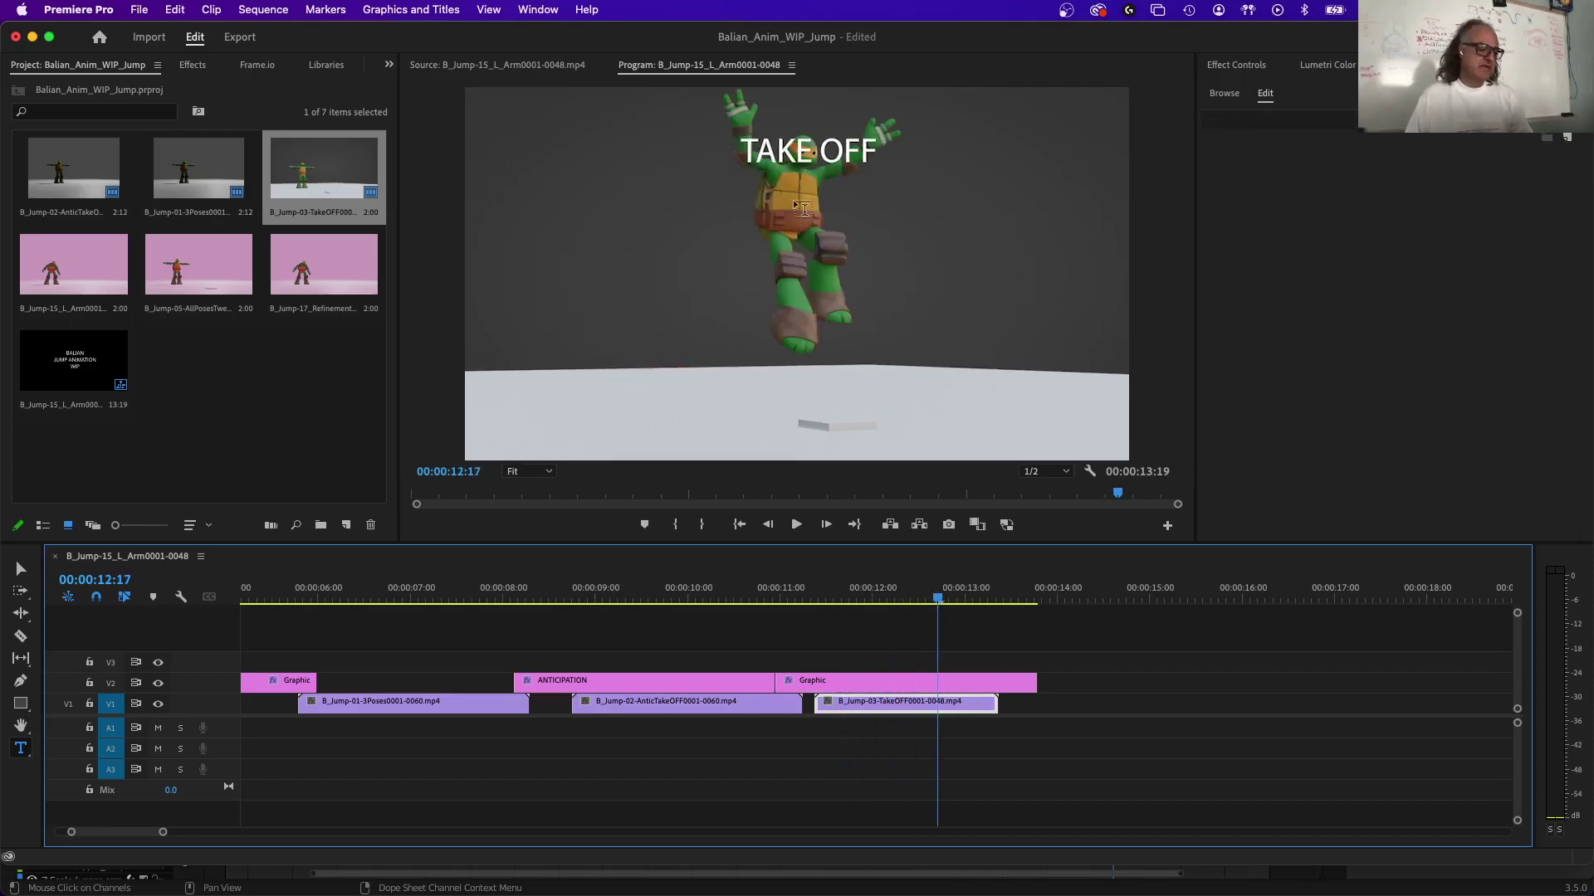
mouse_move(944, 605)
mouse_down()
mouse_move(861, 608)
mouse_move(925, 612)
mouse_up()
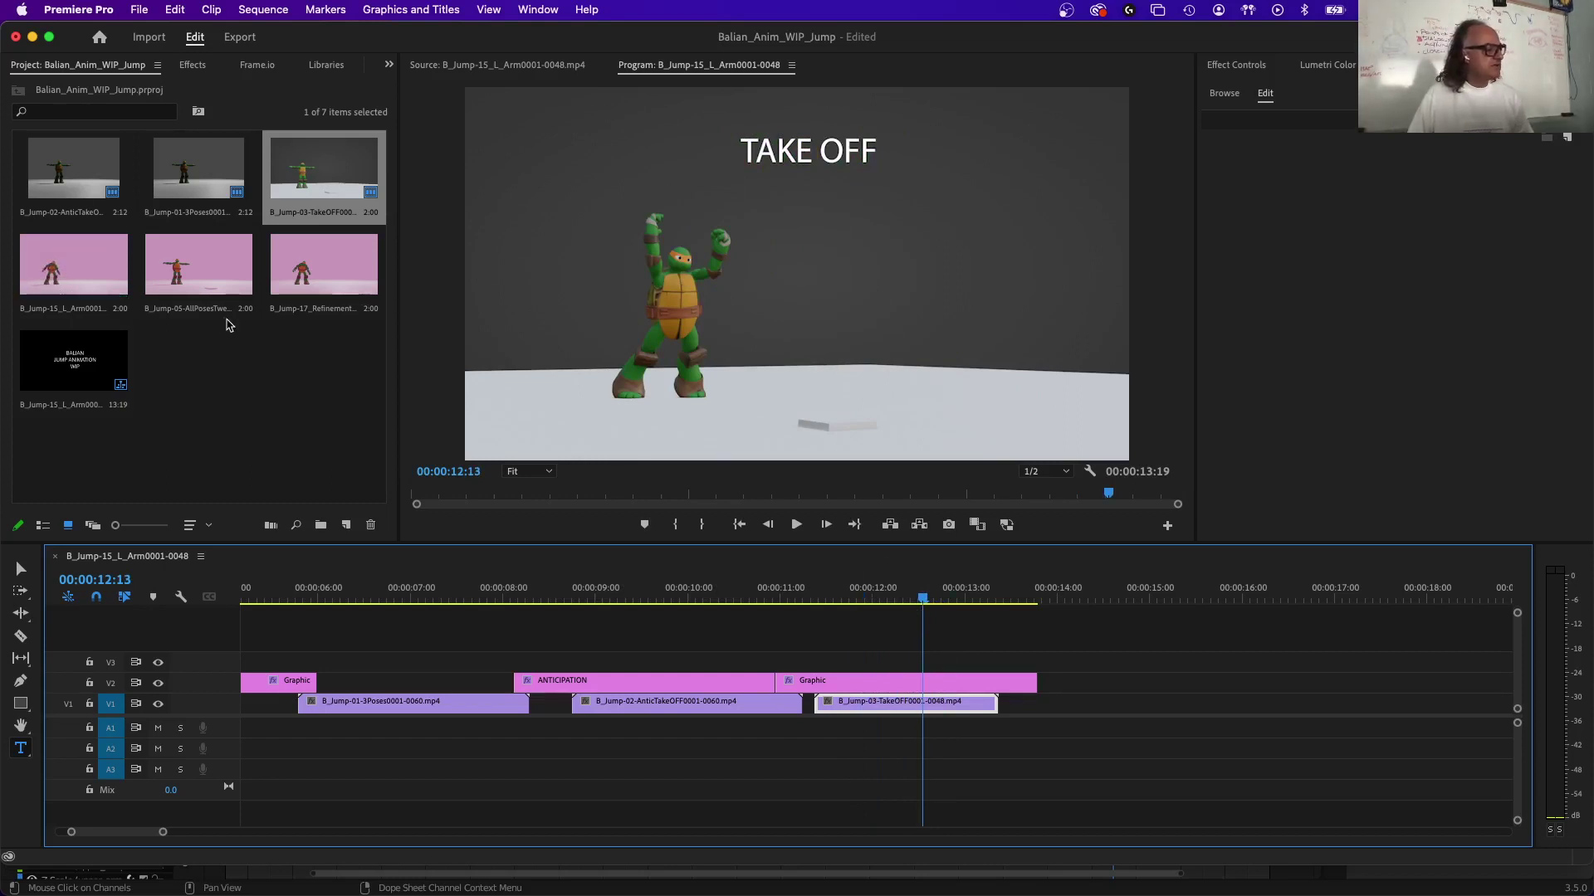
Add the B_Jump-05 all-poses clip to V1 right after the take-off clip.
click(190, 282)
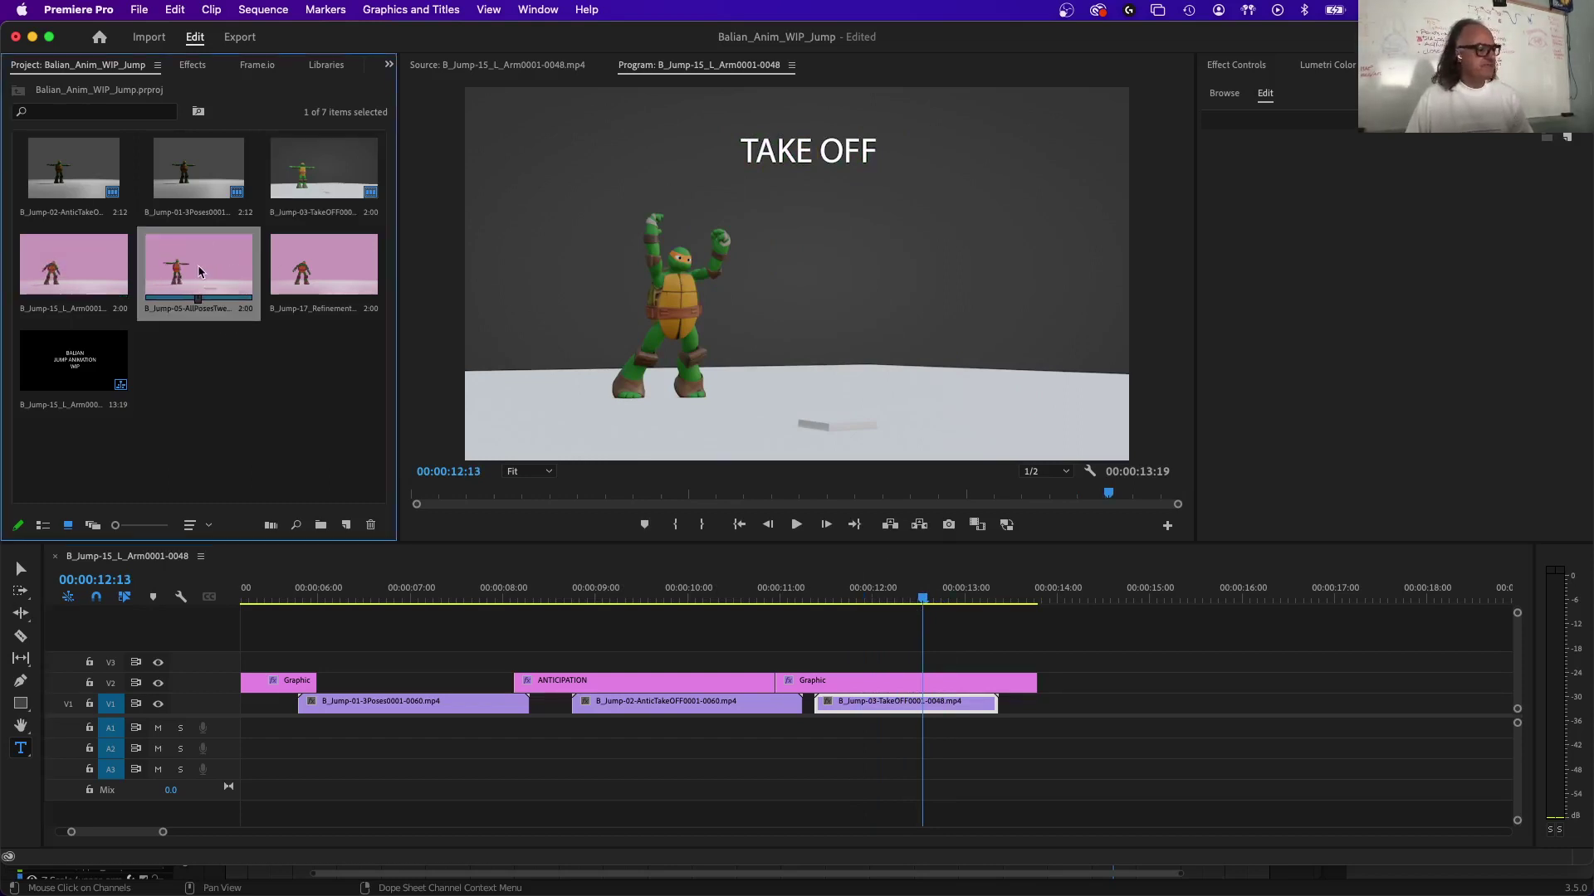
drag(1045, 528, 1023, 714)
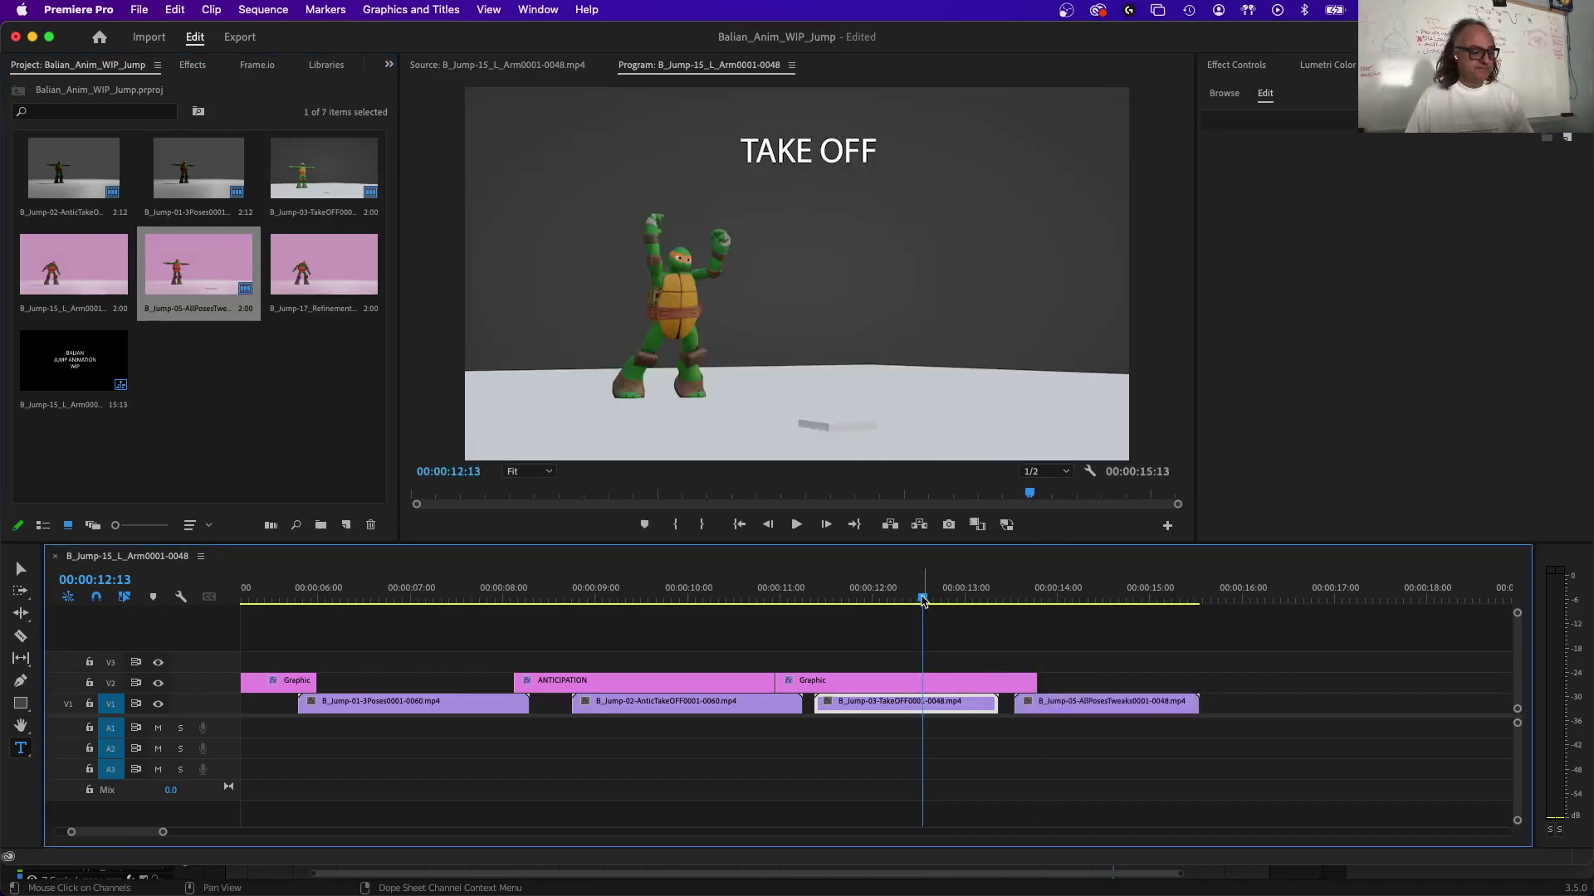
click(1007, 601)
drag(1009, 610, 1084, 601)
Copy the TAKE OFF title over the poses clip, trim it, and retype it as 5 POSES.
drag(936, 675, 1183, 676)
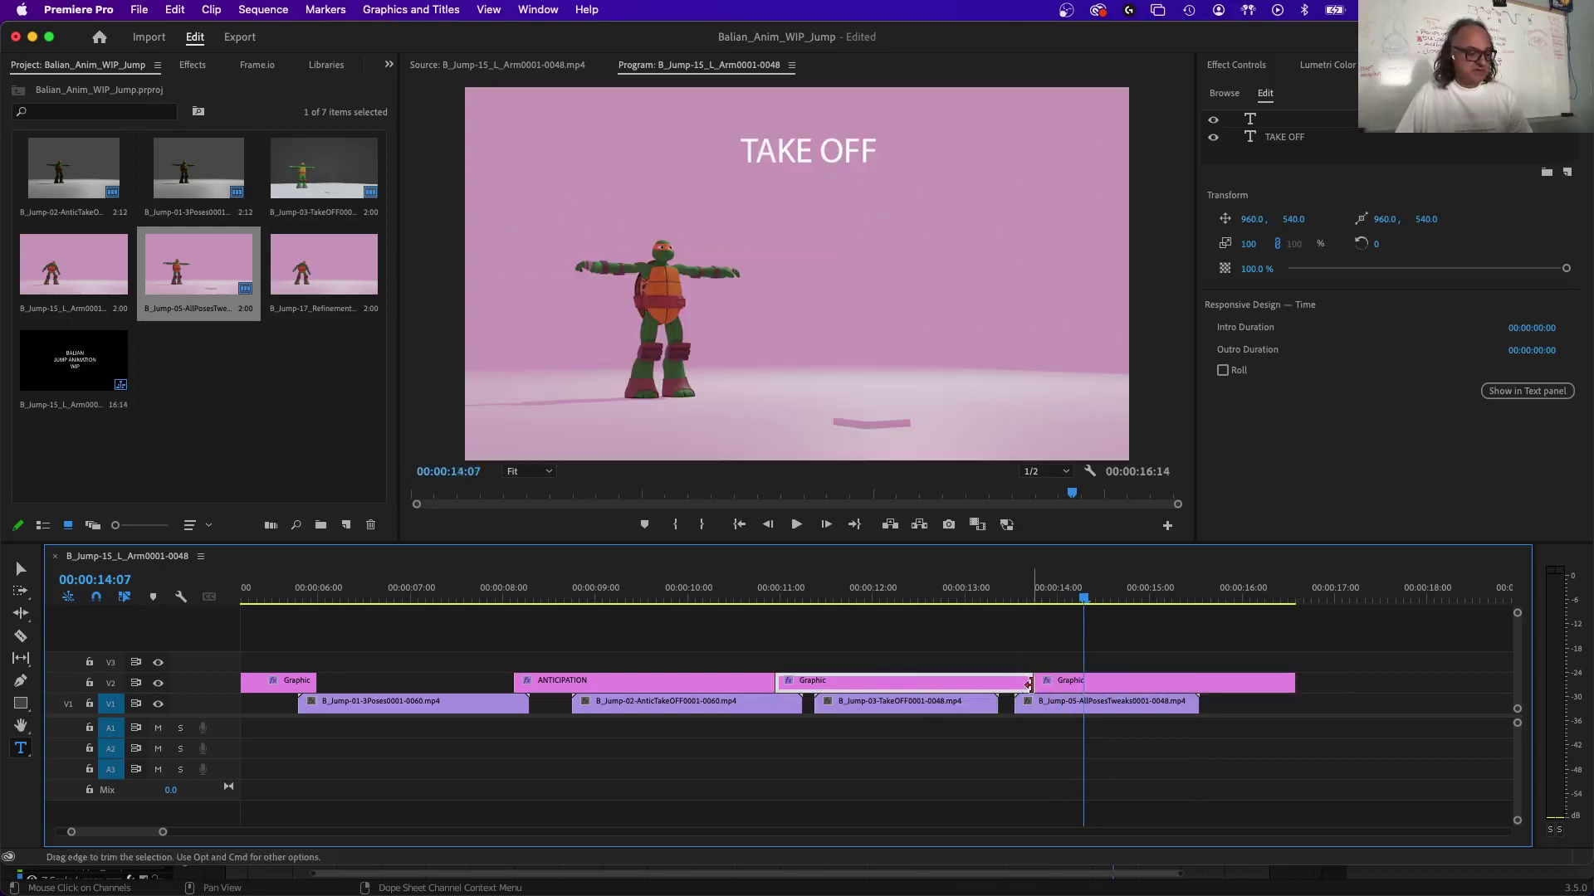
drag(1030, 684, 999, 681)
click(1063, 689)
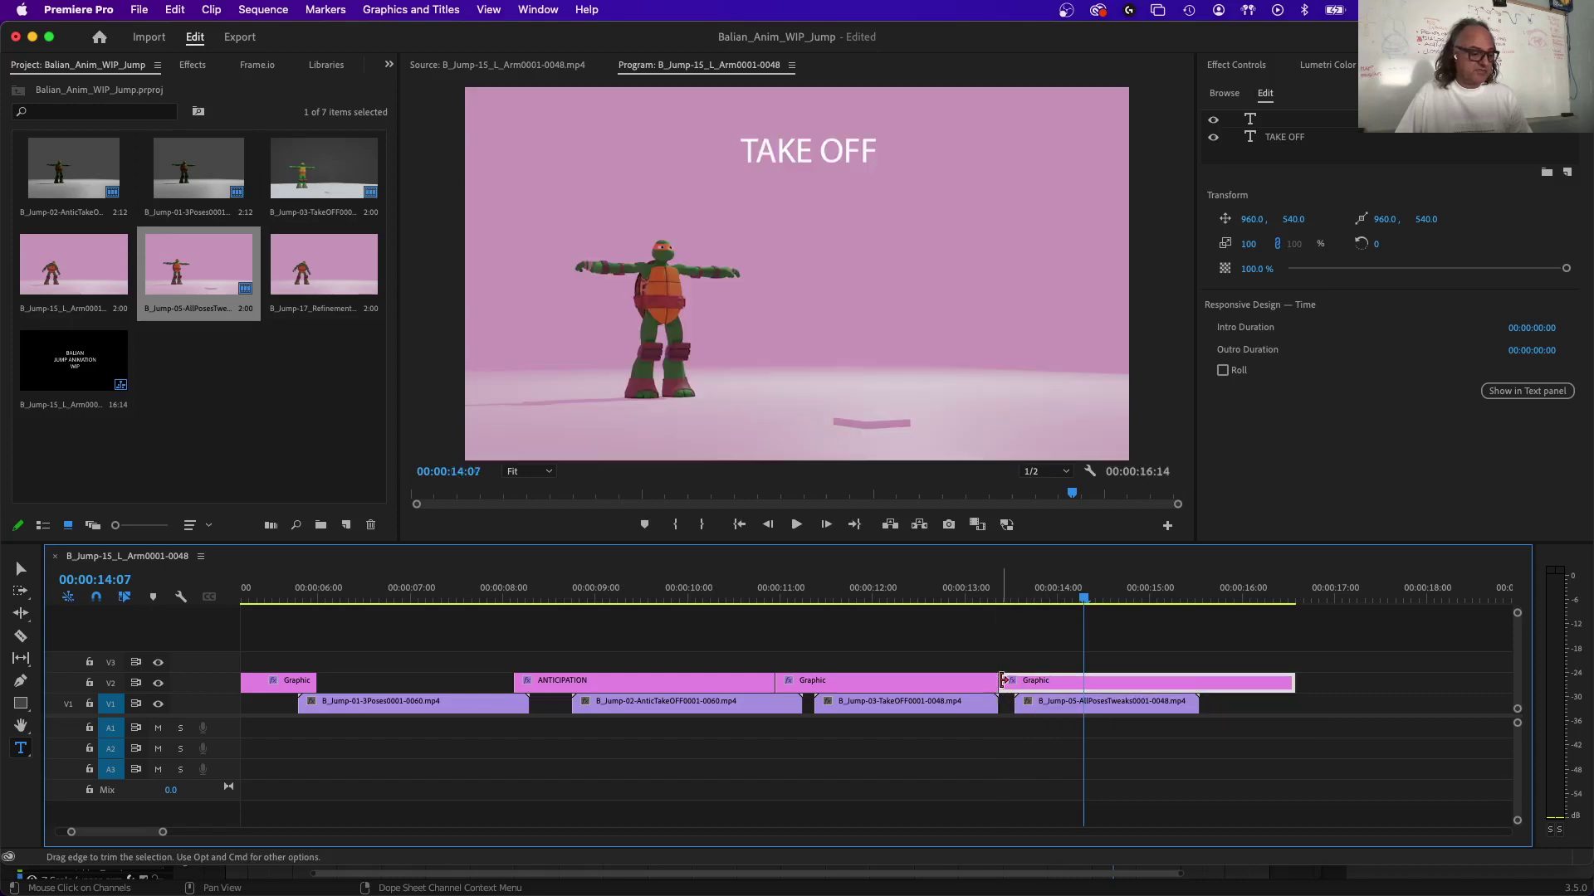
triple_click(768, 148)
text(5 POSES)
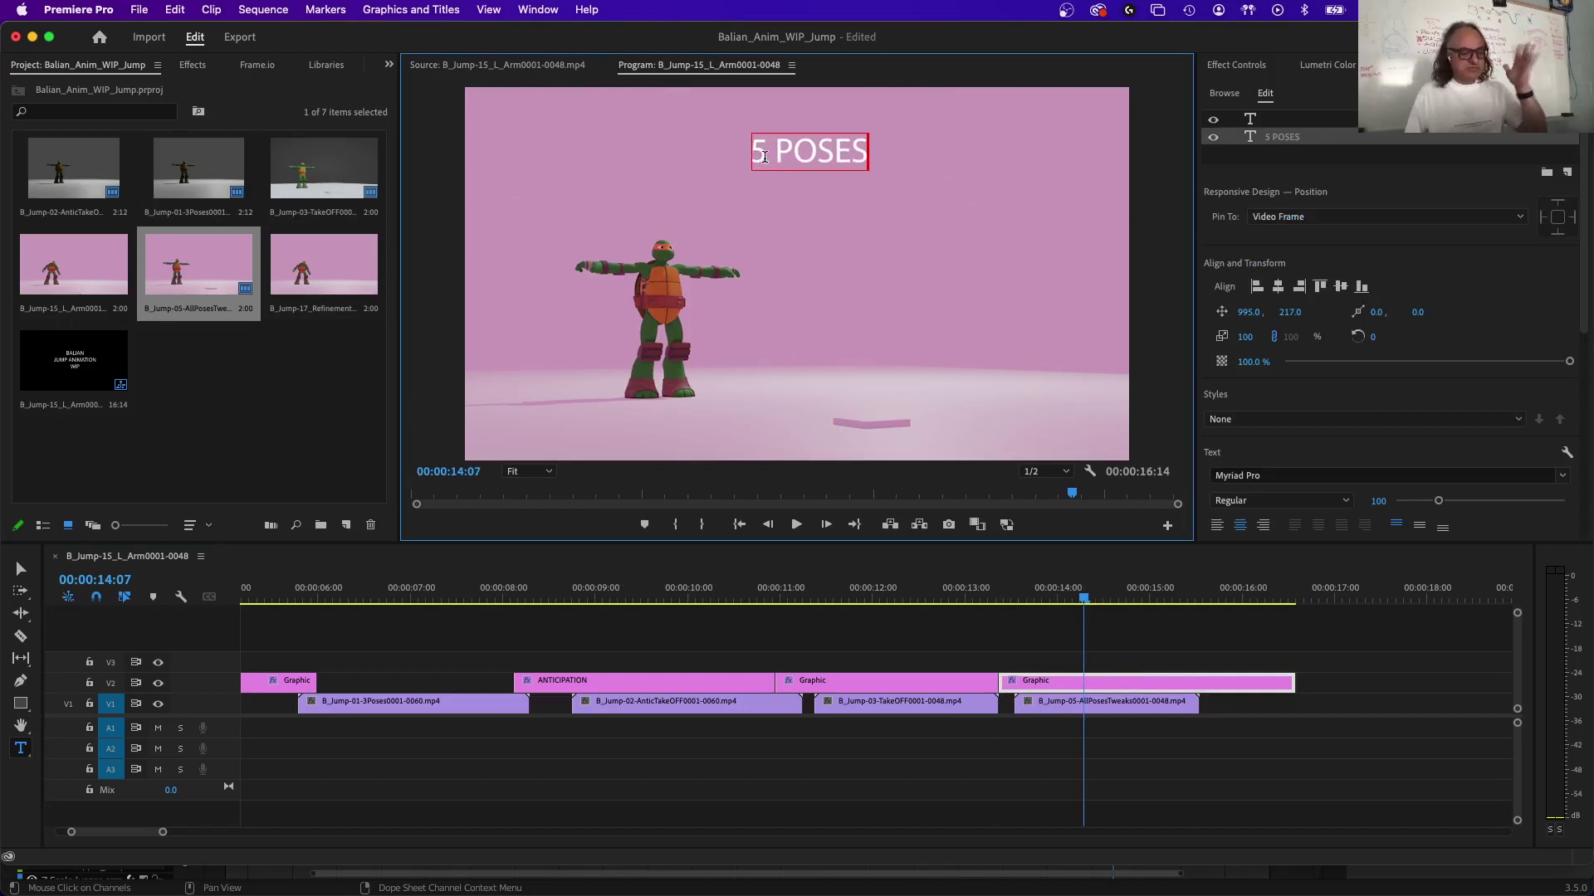
click(246, 345)
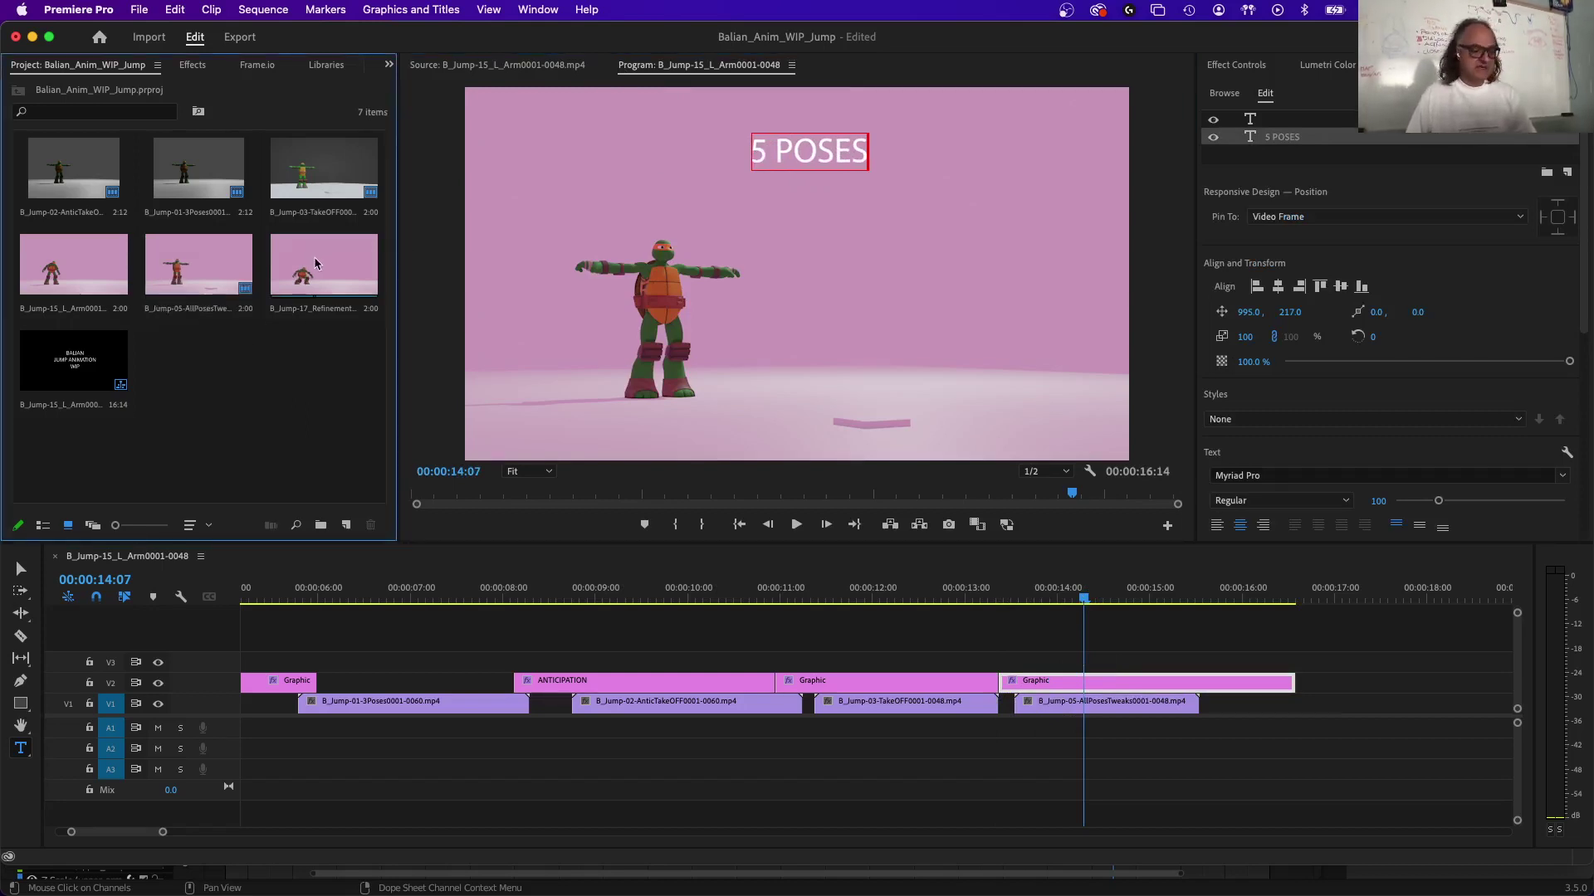
Add the B_Jump-17_Refinement clip after the poses clip with a copy of the 5 POSES title above.
drag(315, 264, 1183, 680)
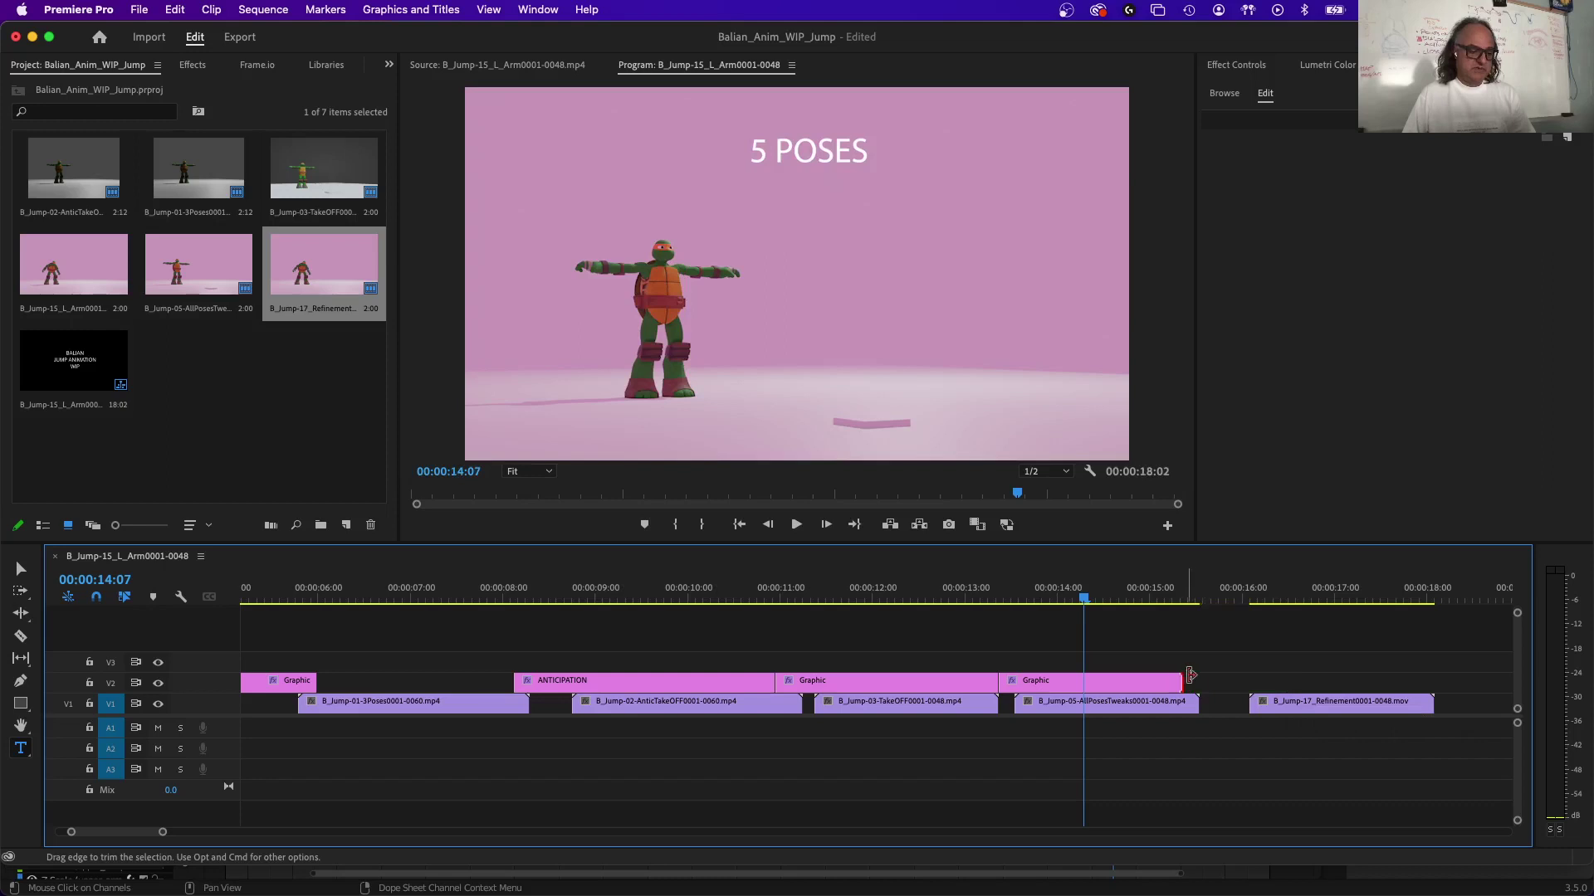
click(1056, 686)
drag(1056, 689, 1259, 711)
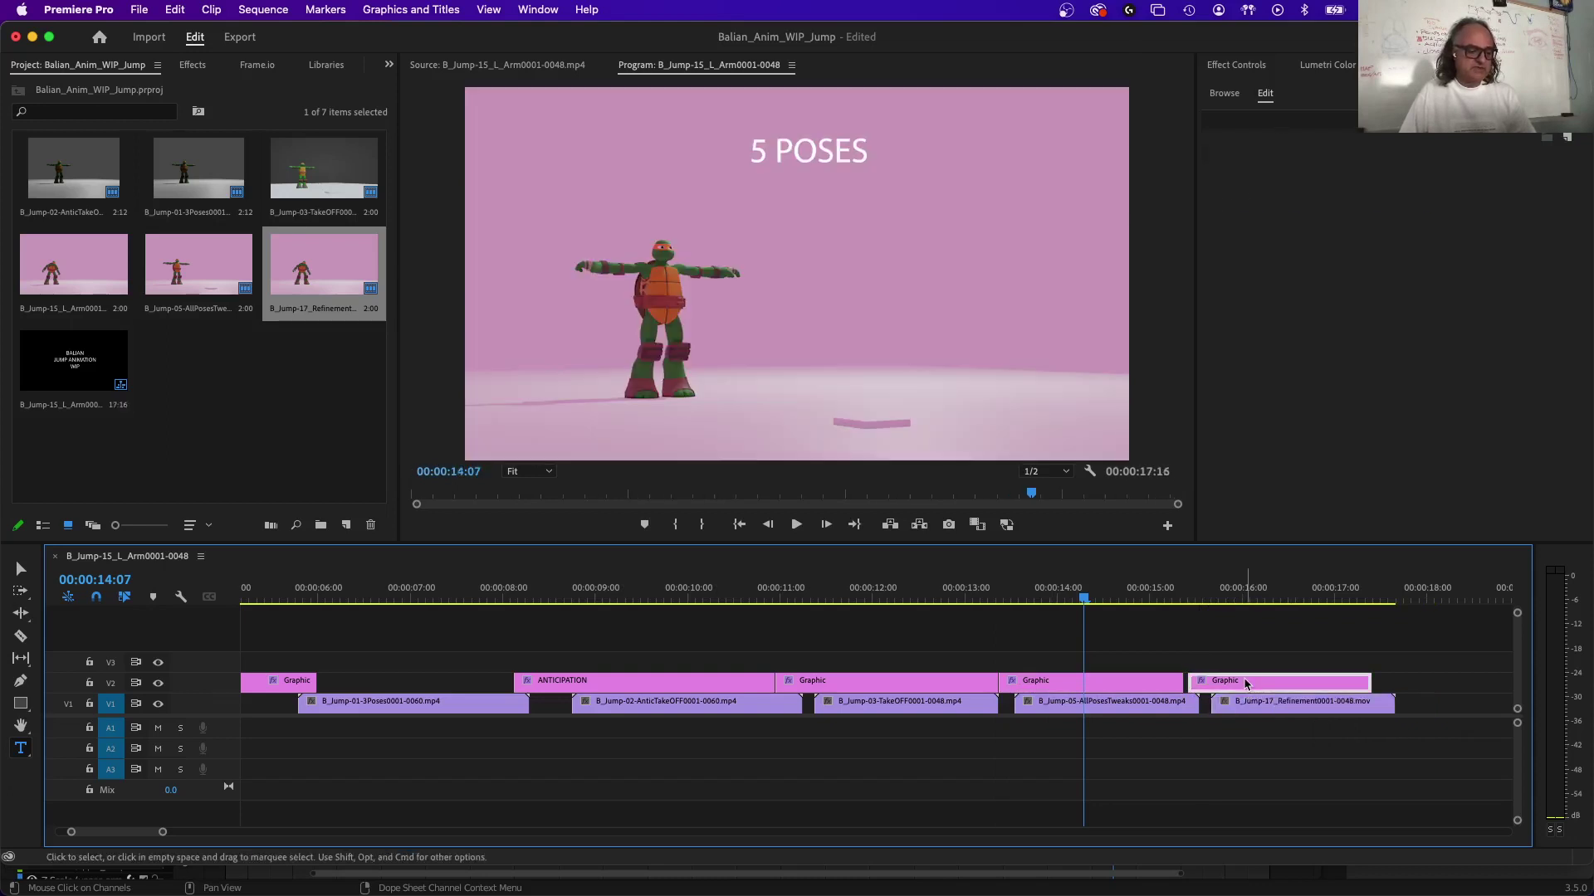
click(1247, 684)
drag(1085, 596, 1245, 596)
Retype the copied title as FINAL JUMP and scrub the refinement clip to check it.
click(791, 165)
triple_click(789, 155)
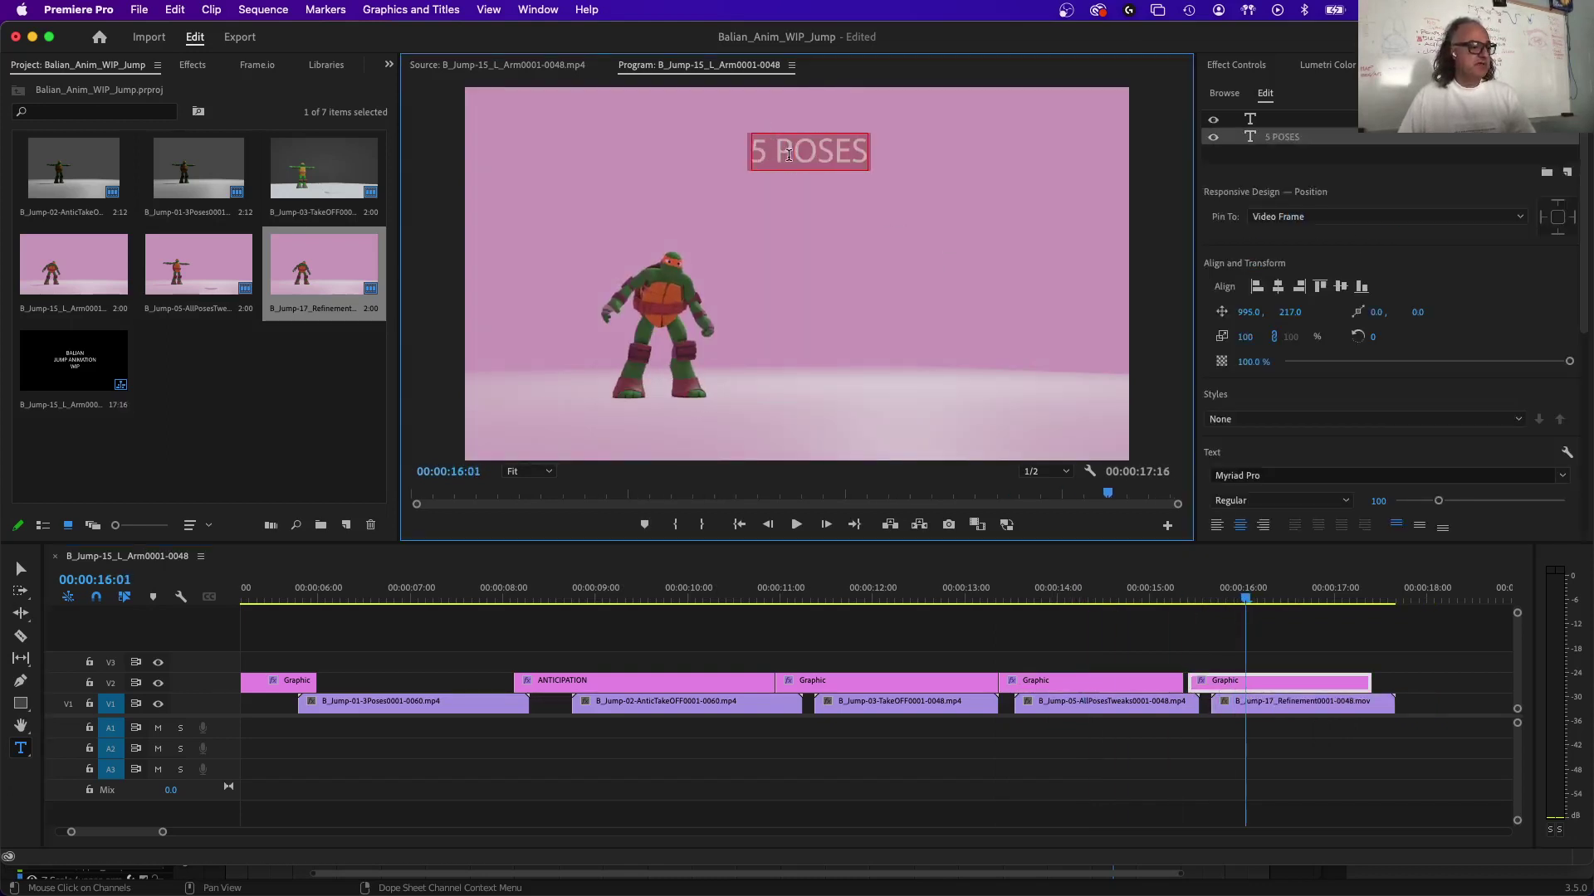
text(FINAL)
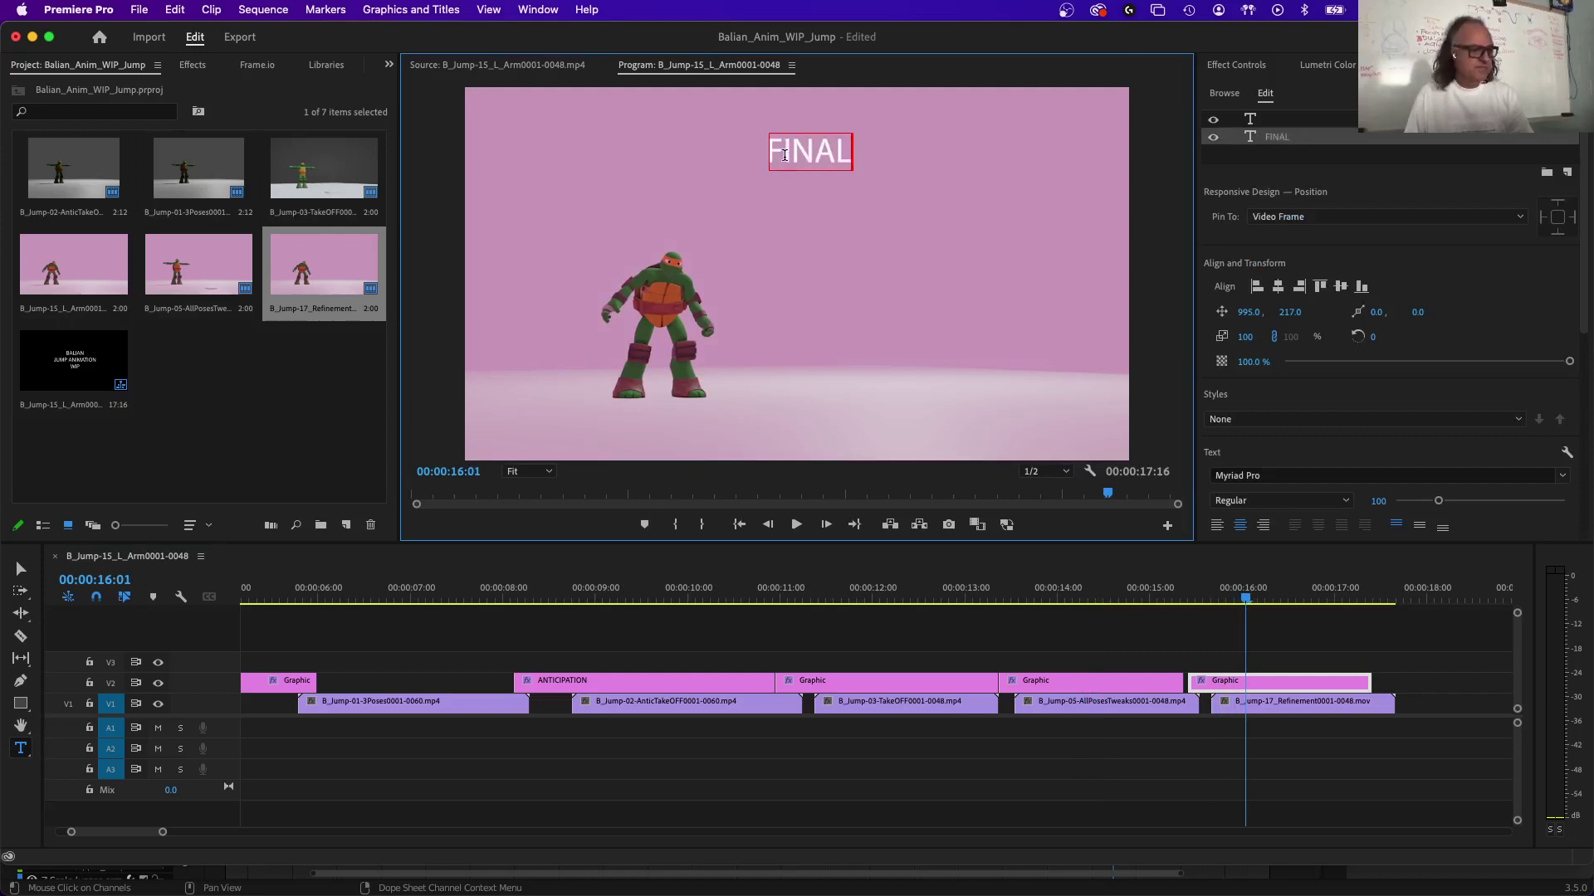
text( JUMP)
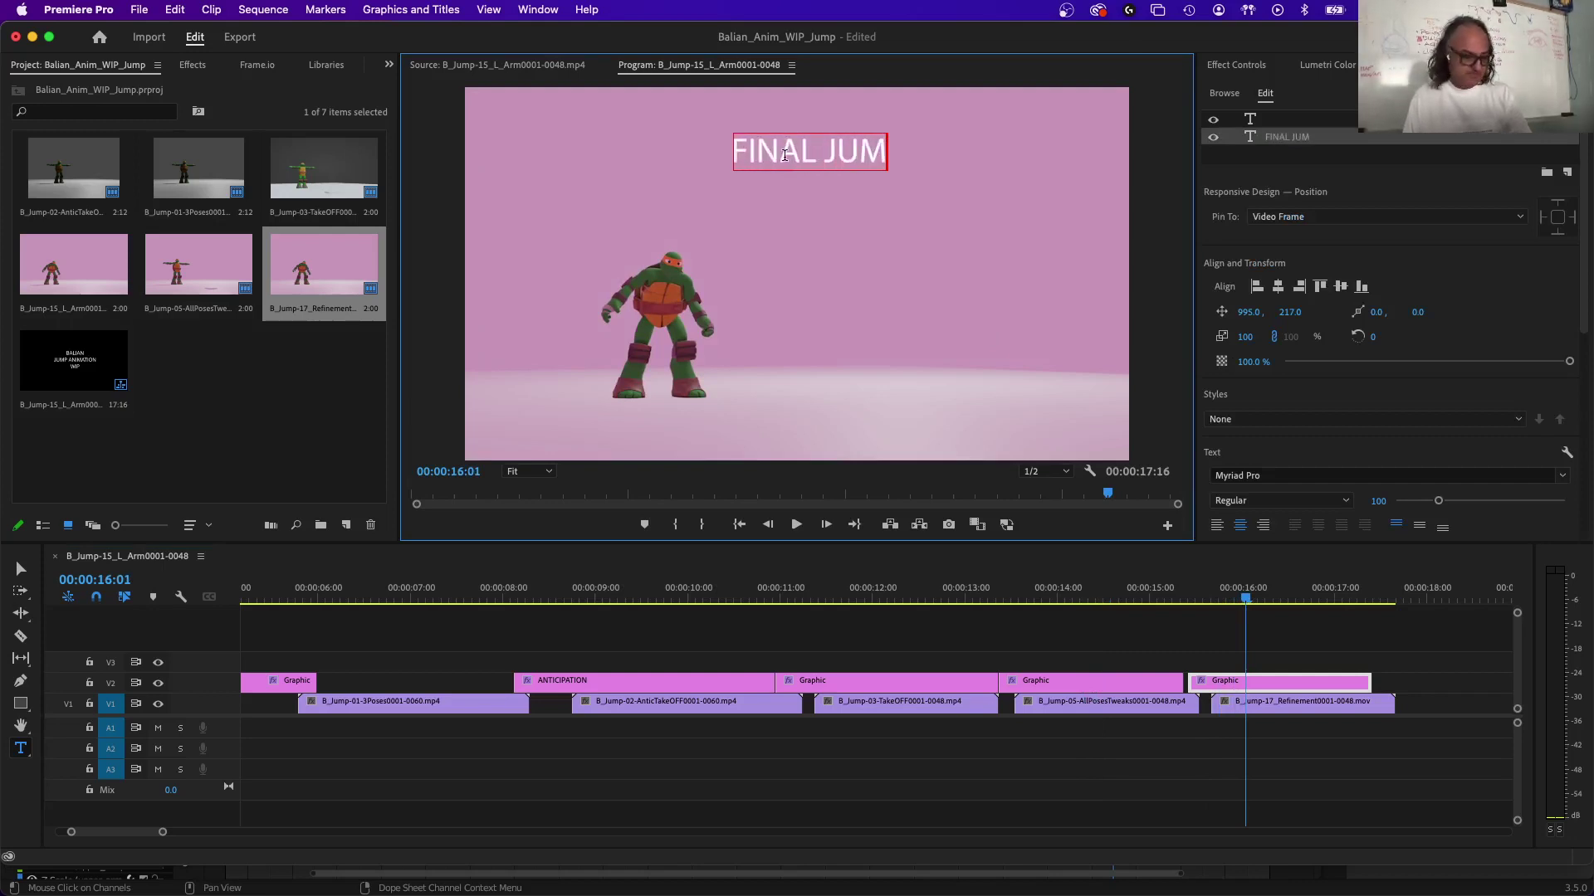
click(20, 569)
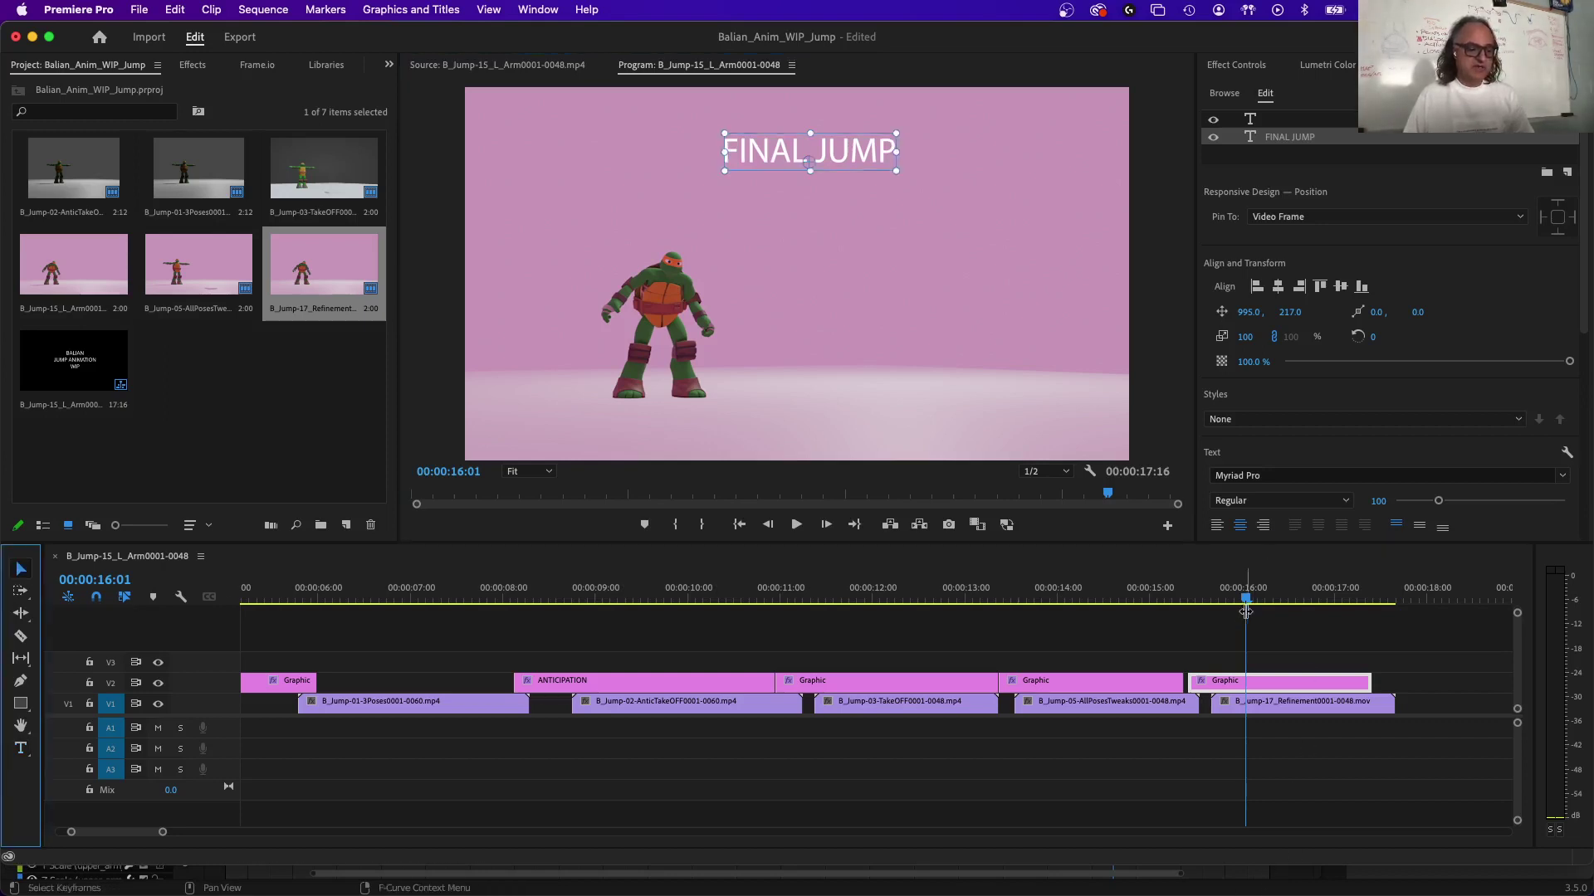
drag(1247, 600, 1384, 599)
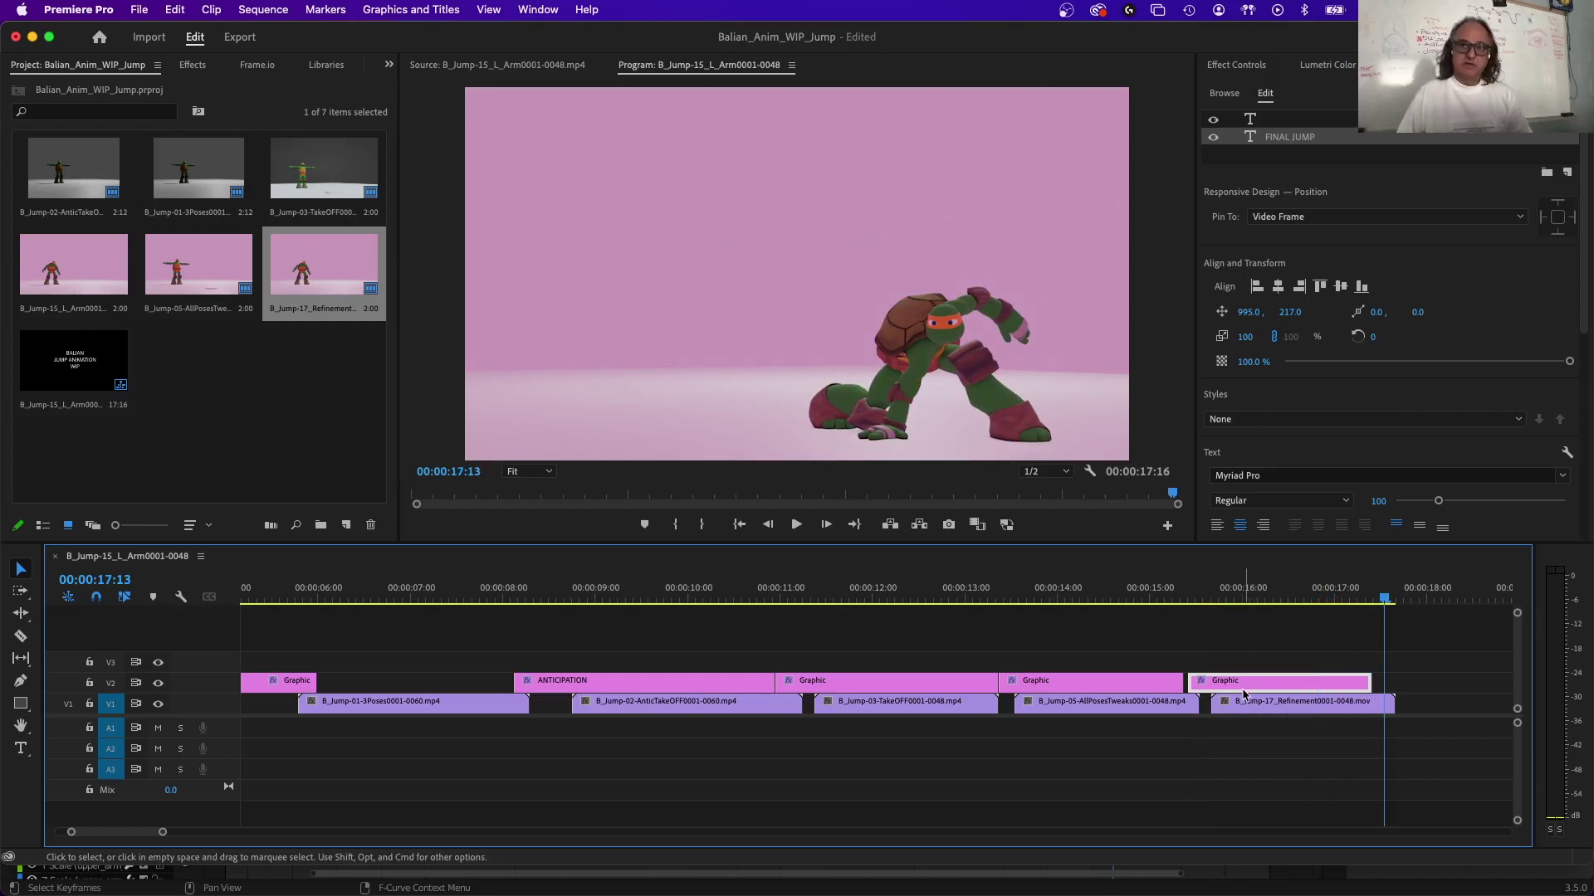
Copy the FINAL JUMP title past the last clip and replace its text with the animator's name.
drag(1241, 688, 1444, 691)
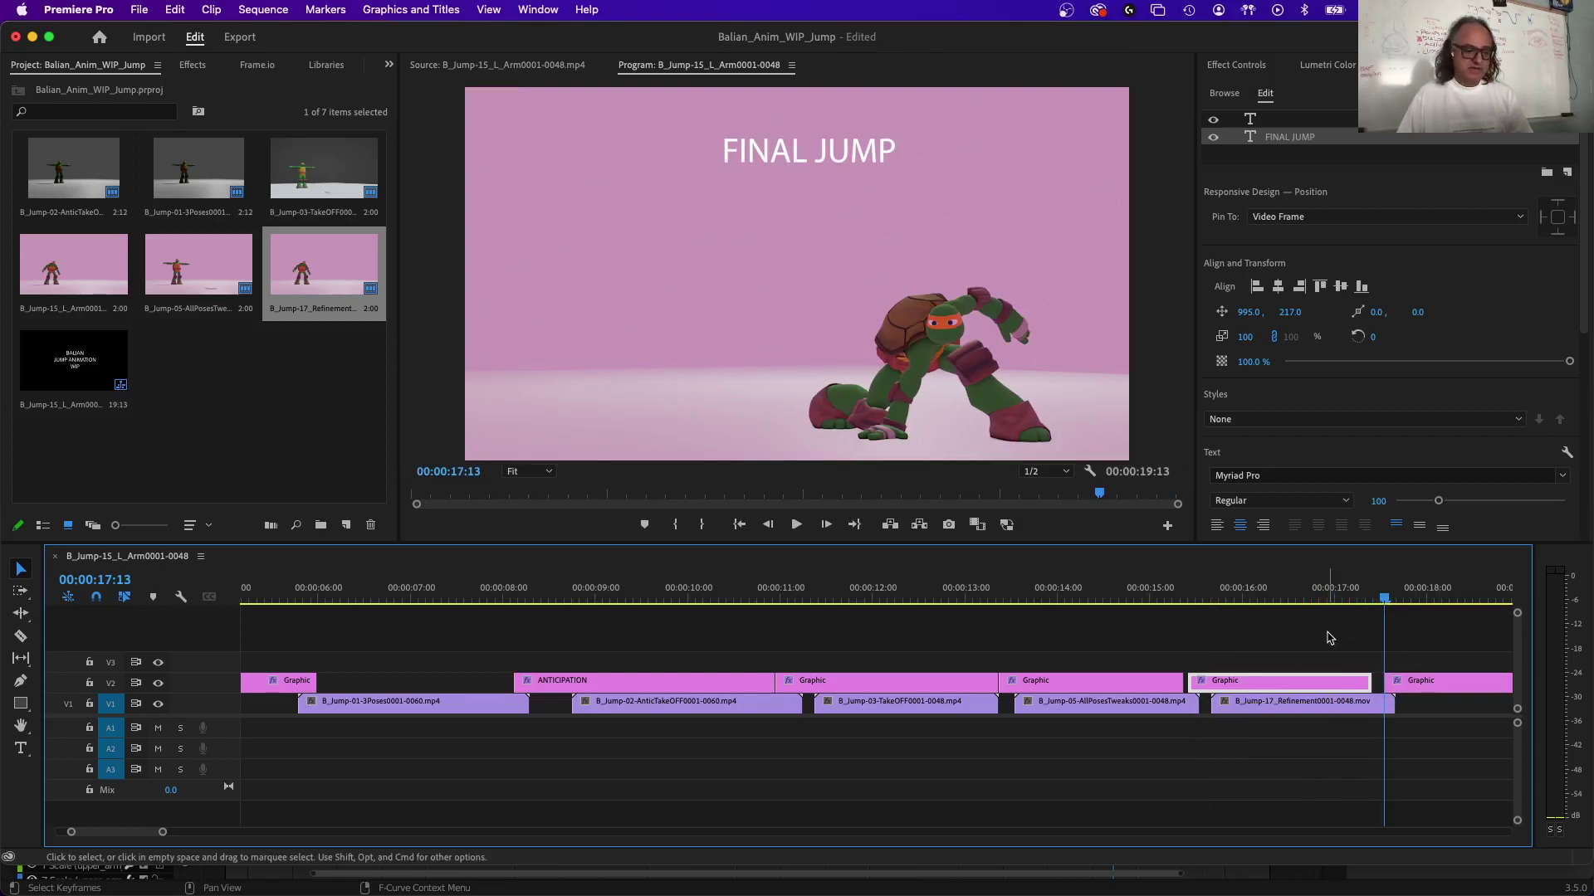
key(space)
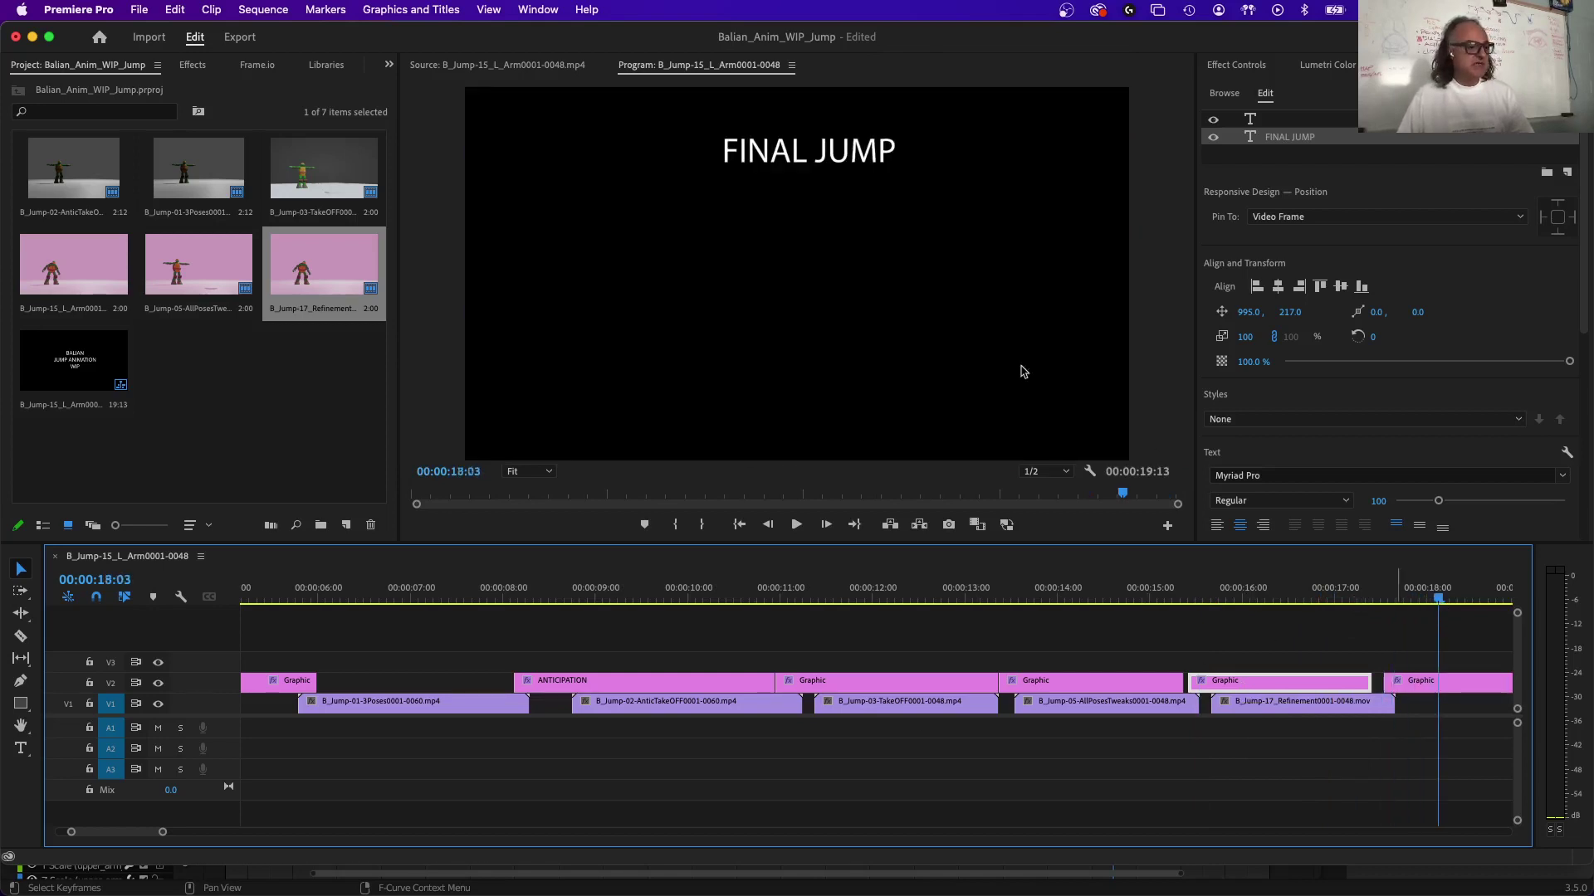
double_click(794, 159)
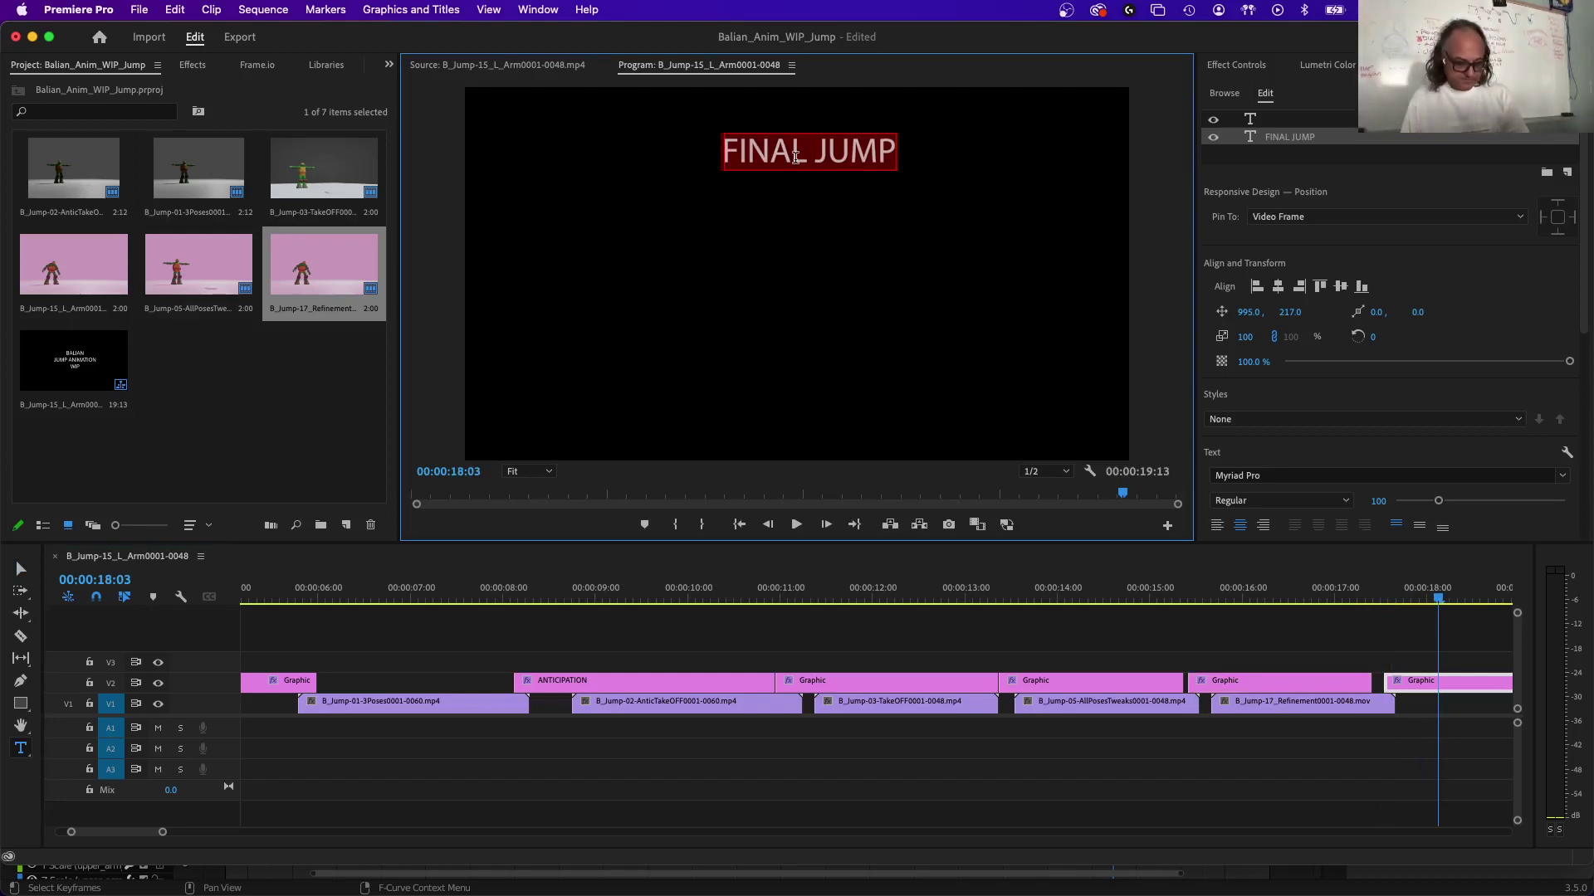
text(BALIAN)
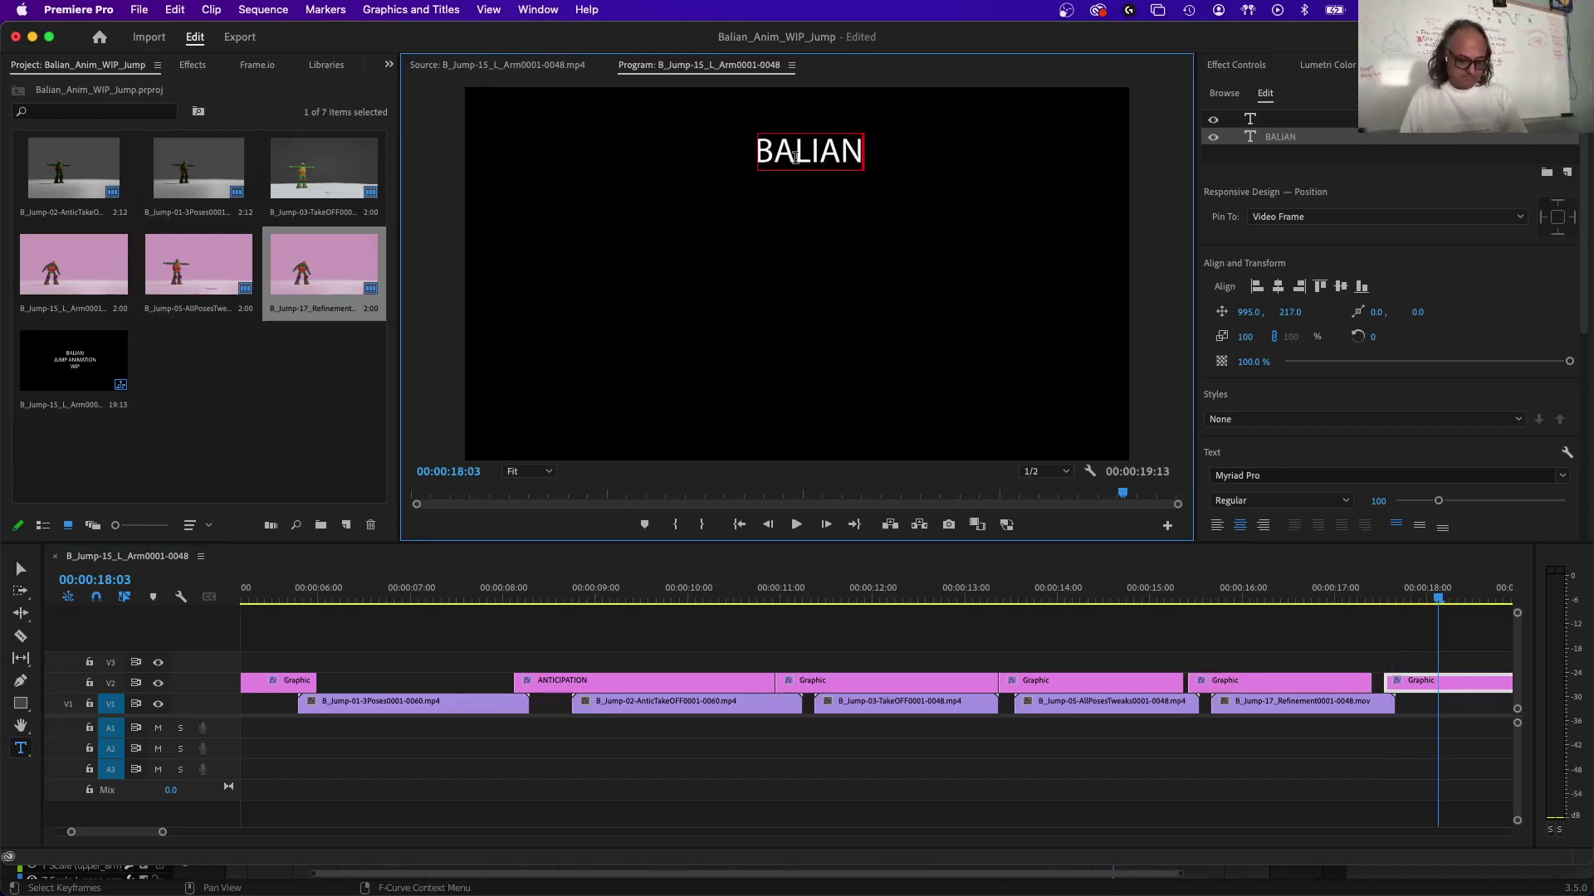
key(Return)
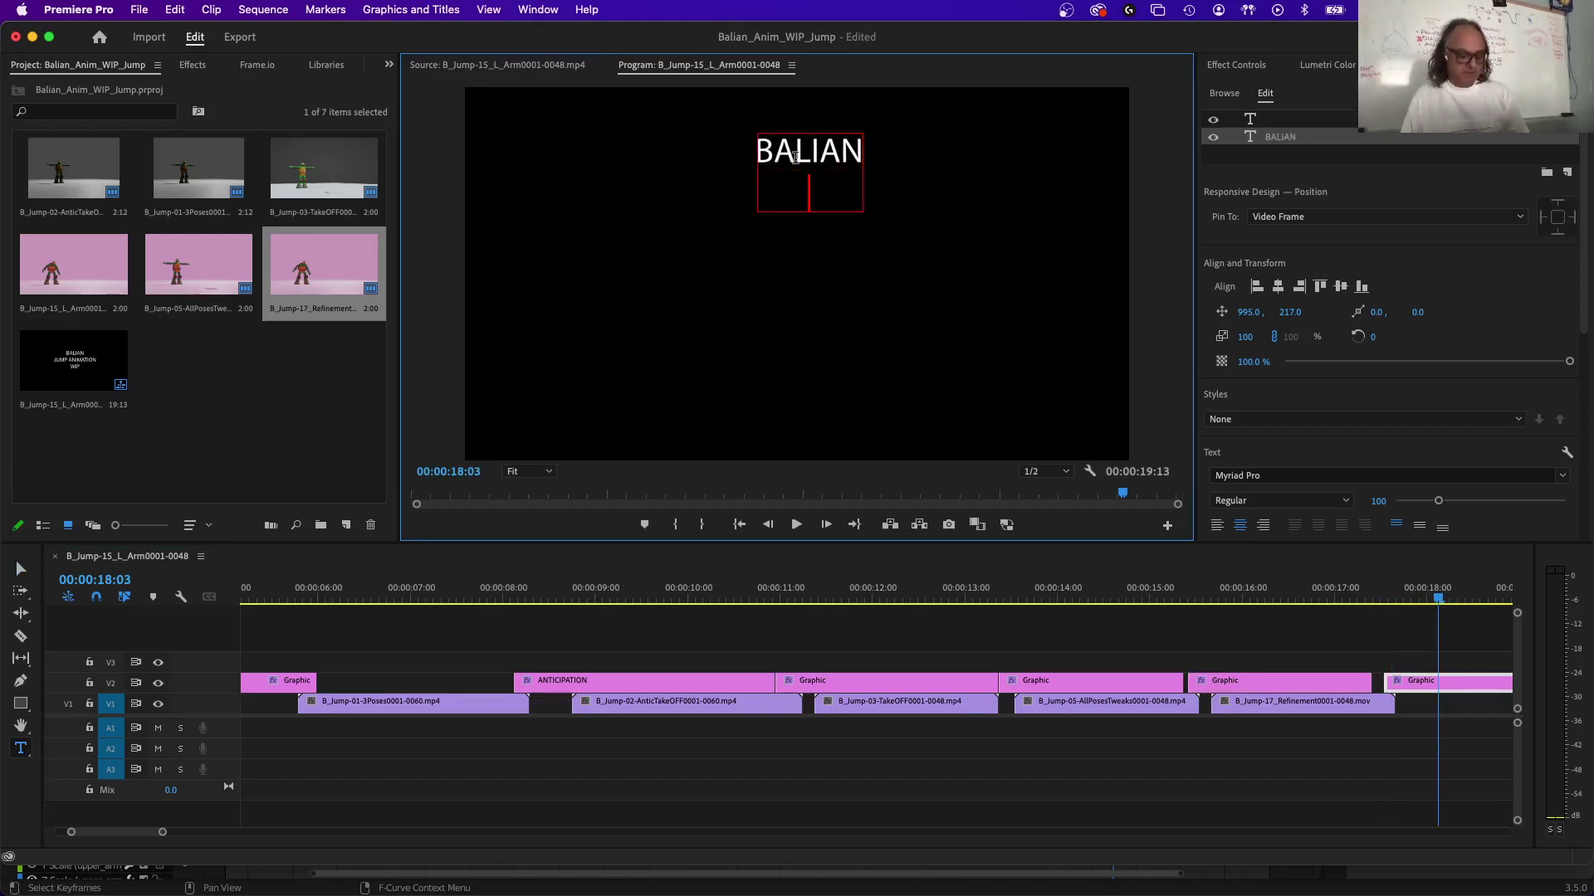
key(Return)
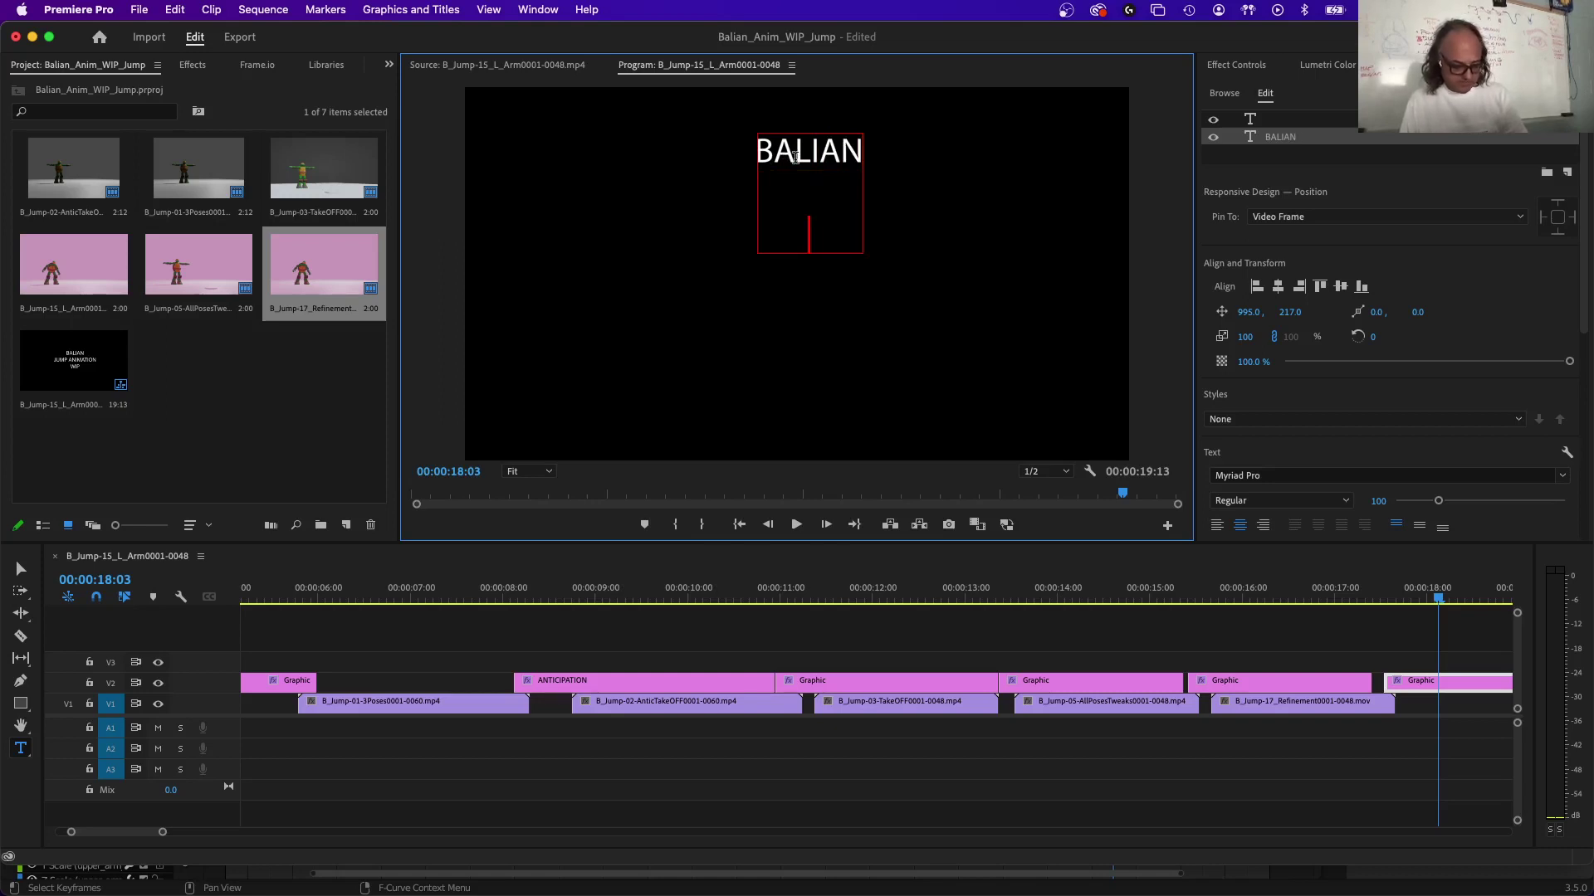
Add the rig credit line, a THANKS for watching line, and the honorific Mr. before the name.
text(RIG)
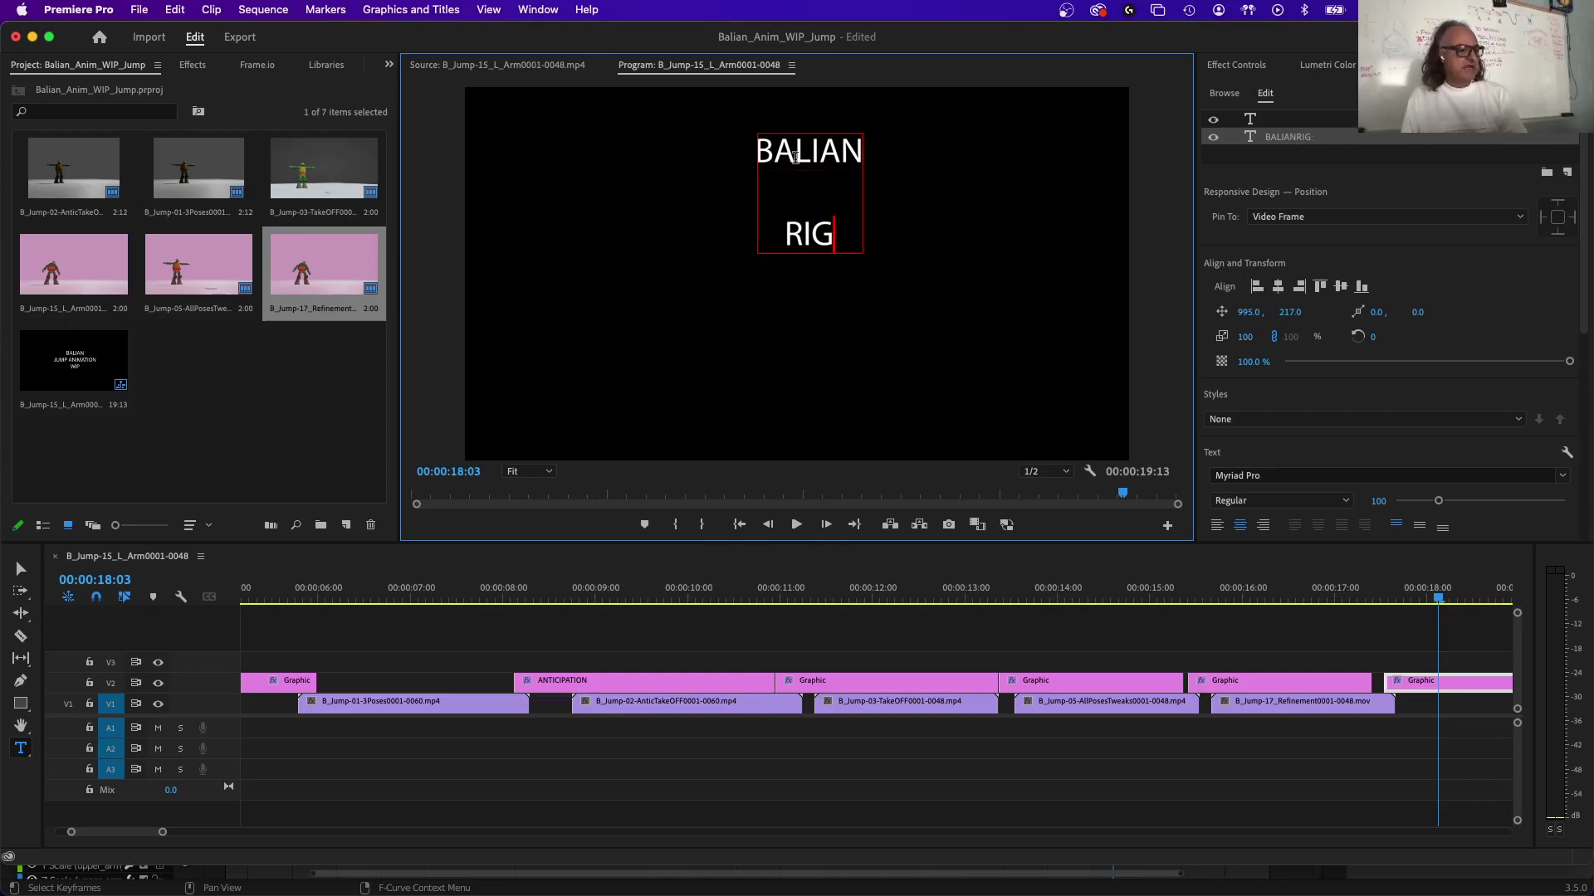
text( CREDIT)
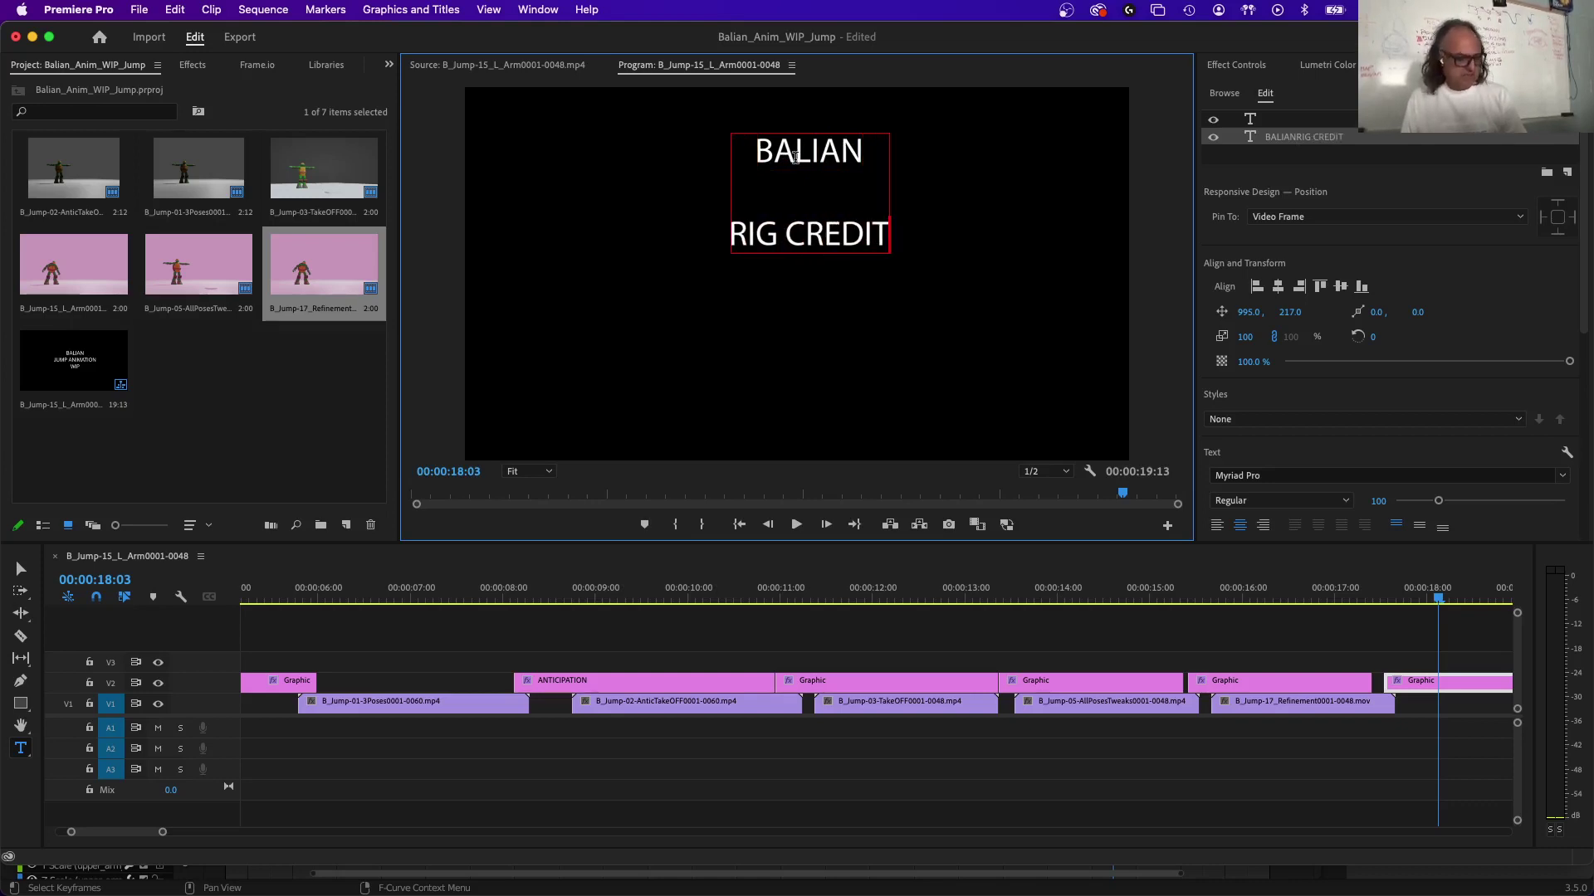
key(BackSpace)
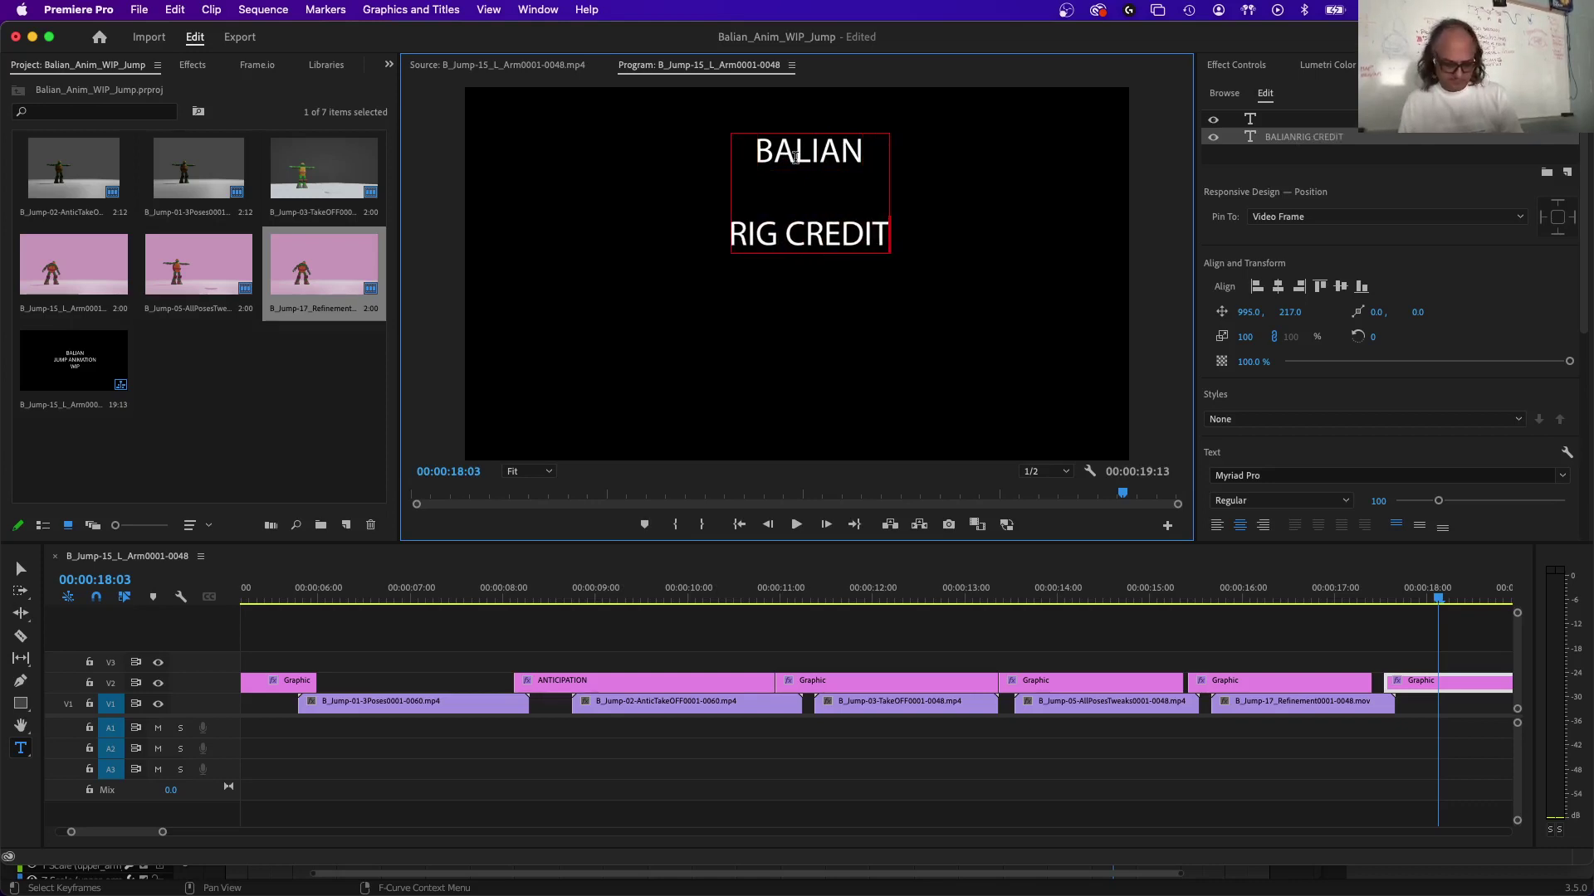
text(: MIK)
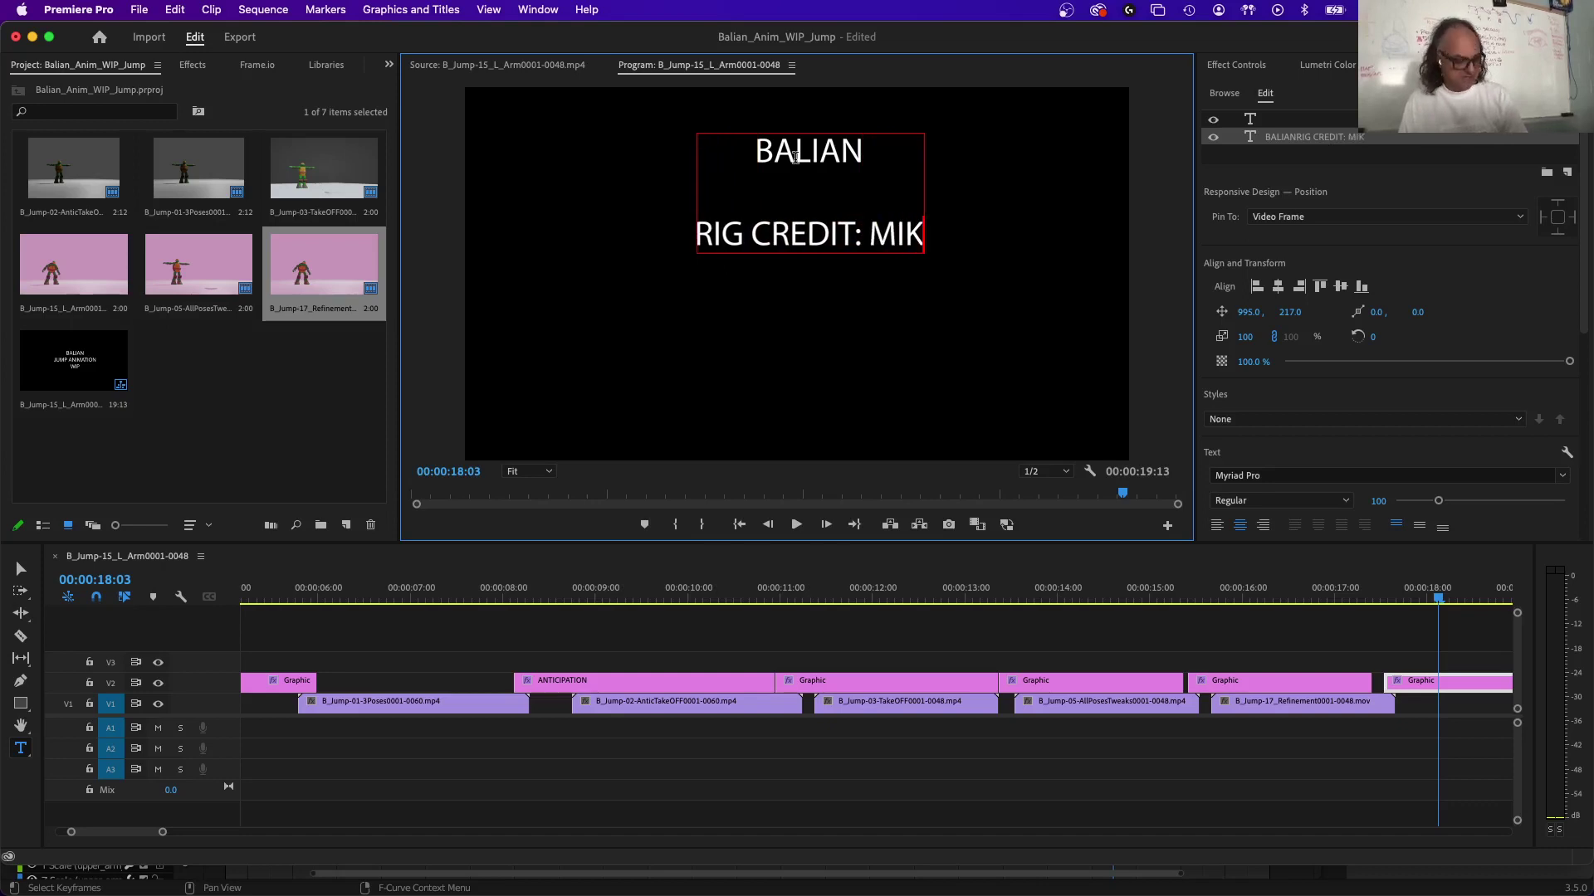
text(EY)
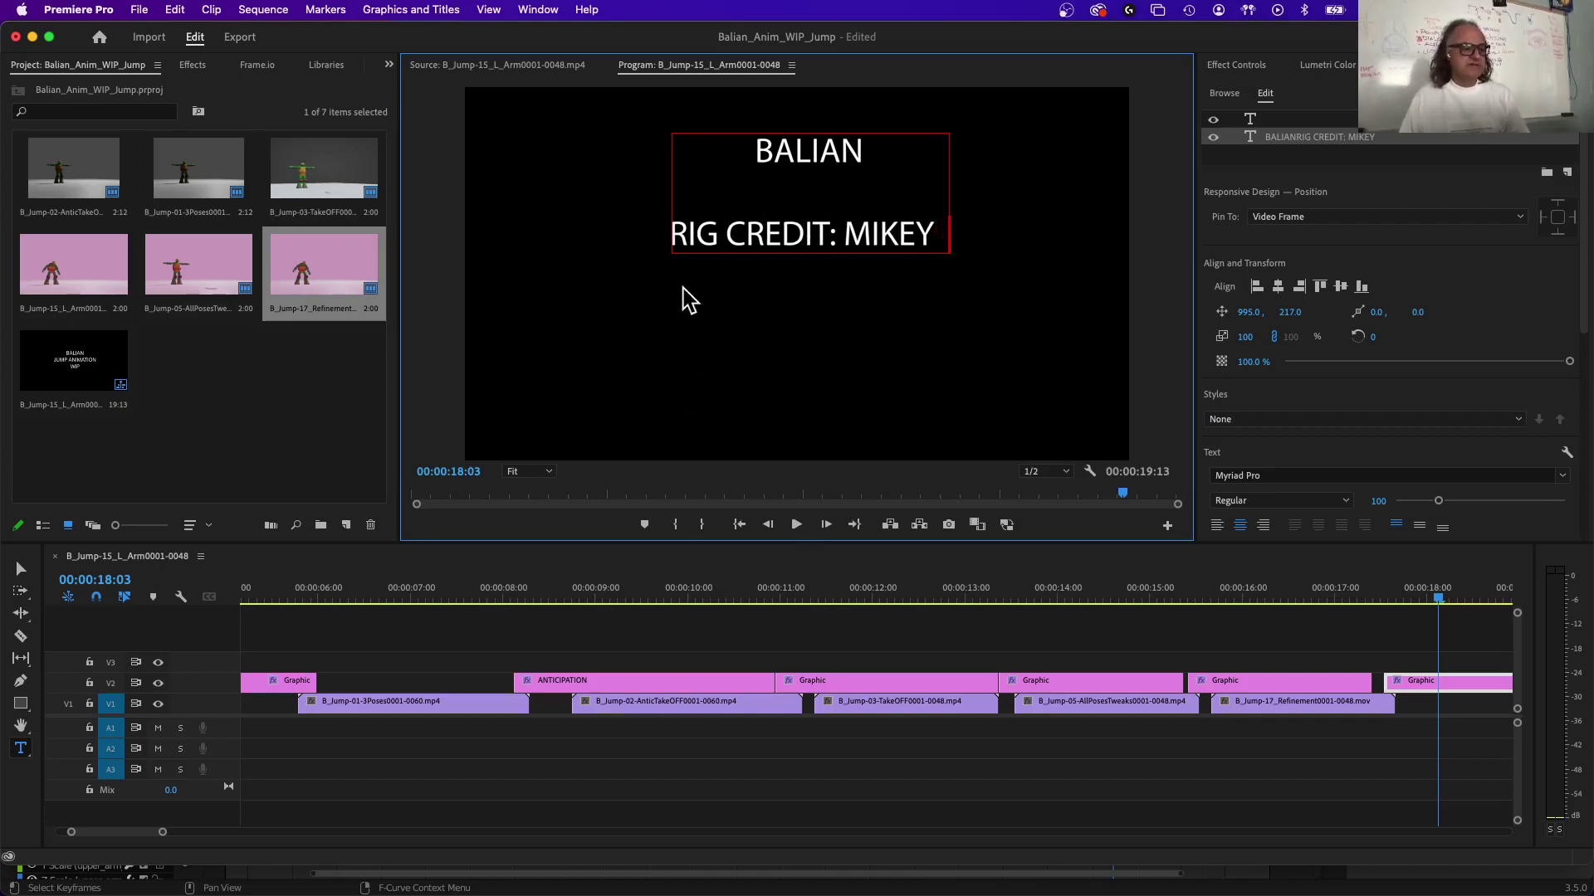
key(Return)
key(Return)
text(THANKS )
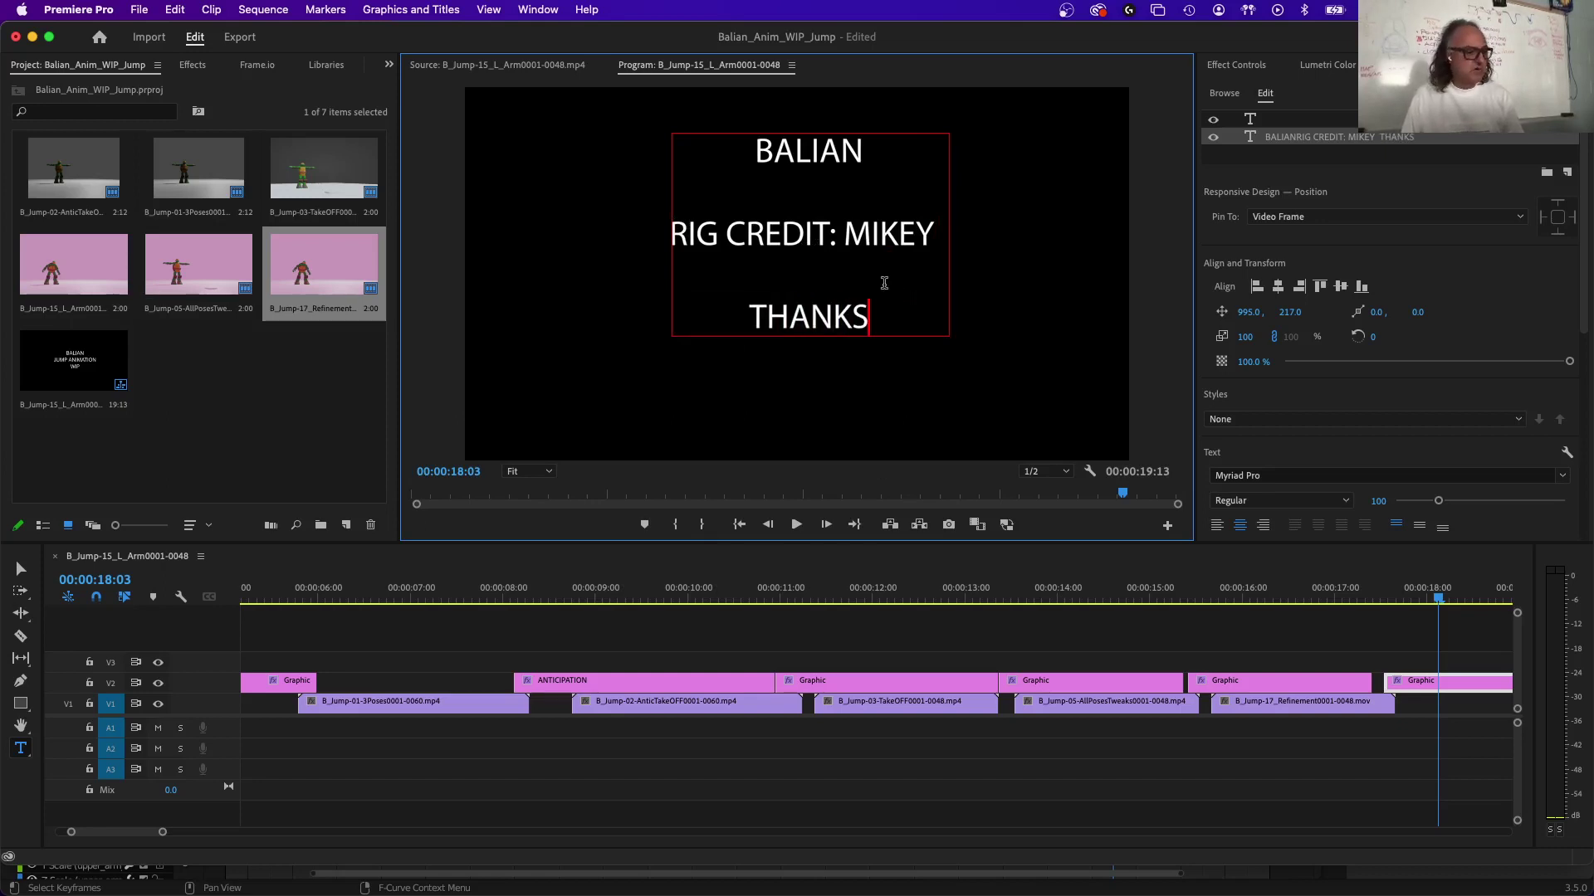
text(for )
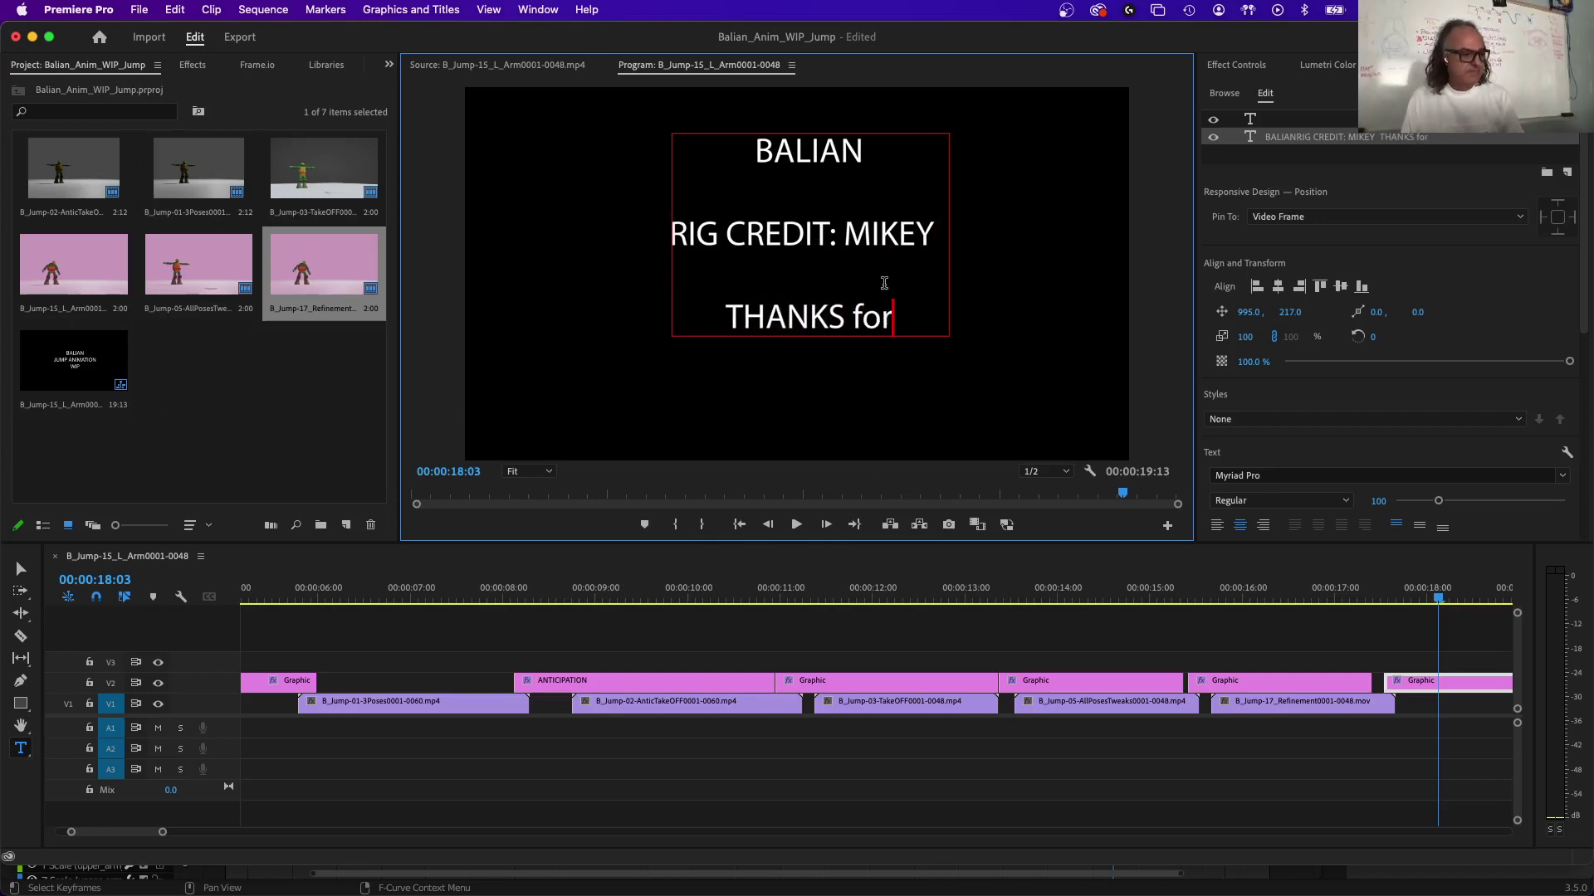
text(watching)
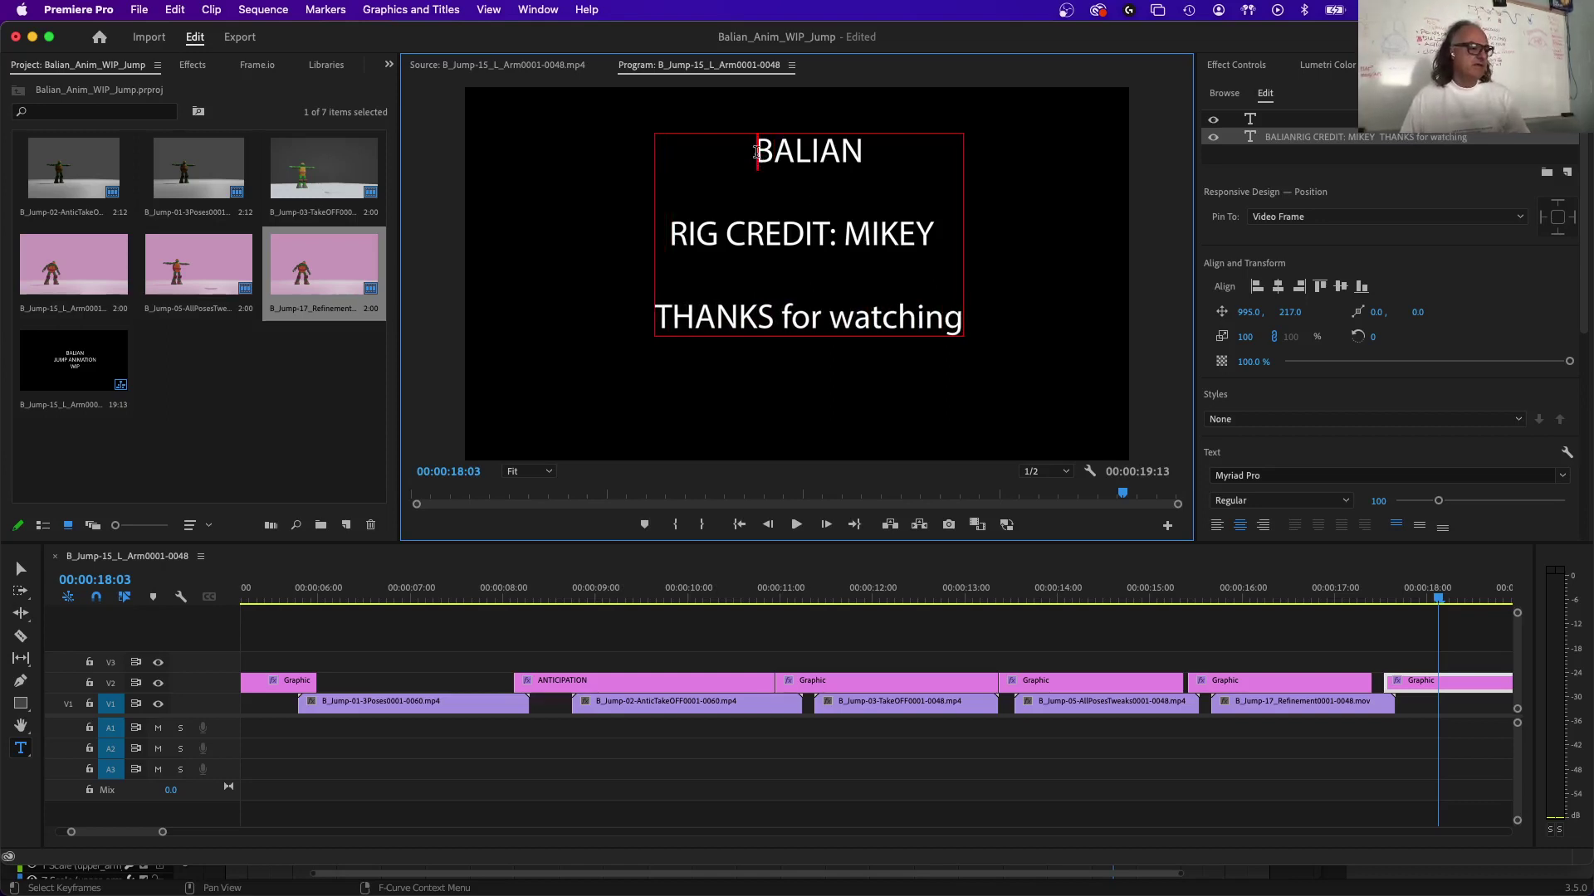
text(Mr.)
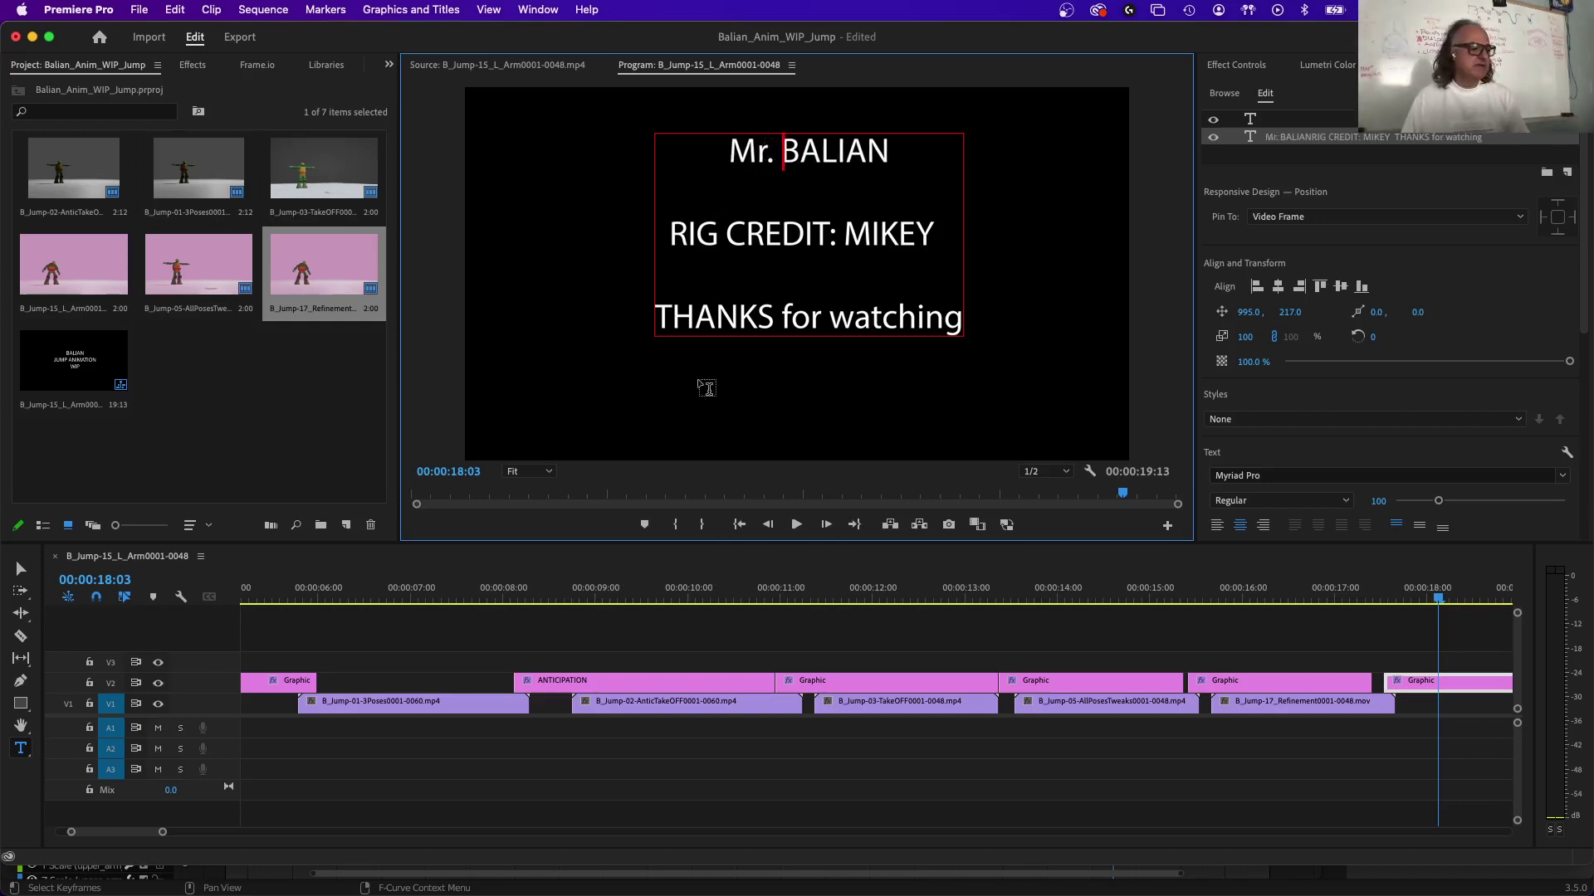
click(730, 384)
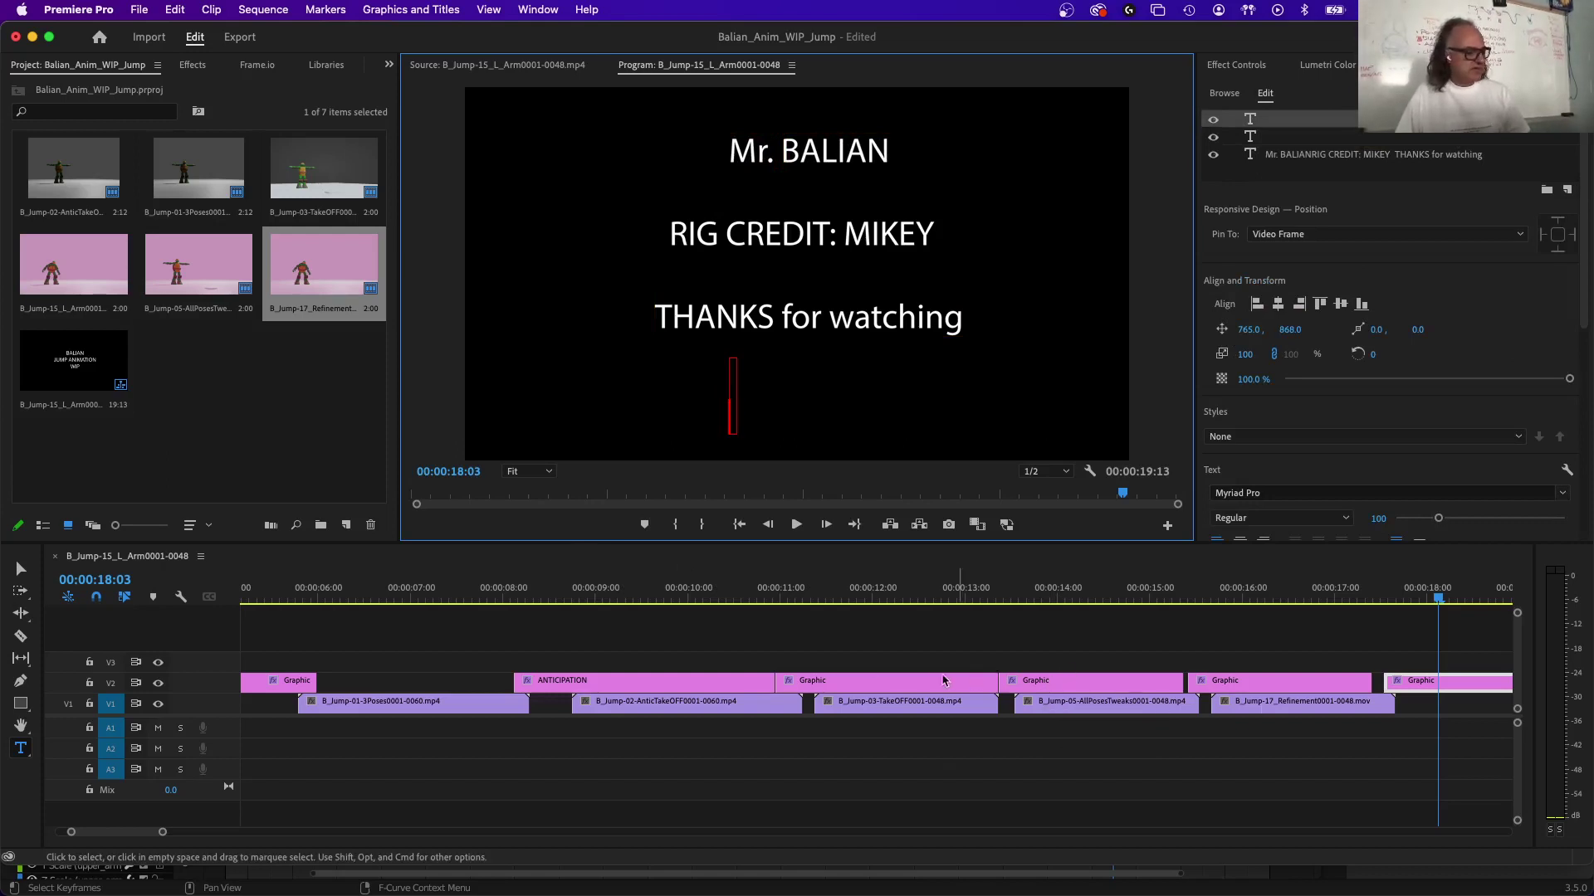
Play the edit from around 11 seconds and scrub over the credits title past its end.
click(754, 599)
key(space)
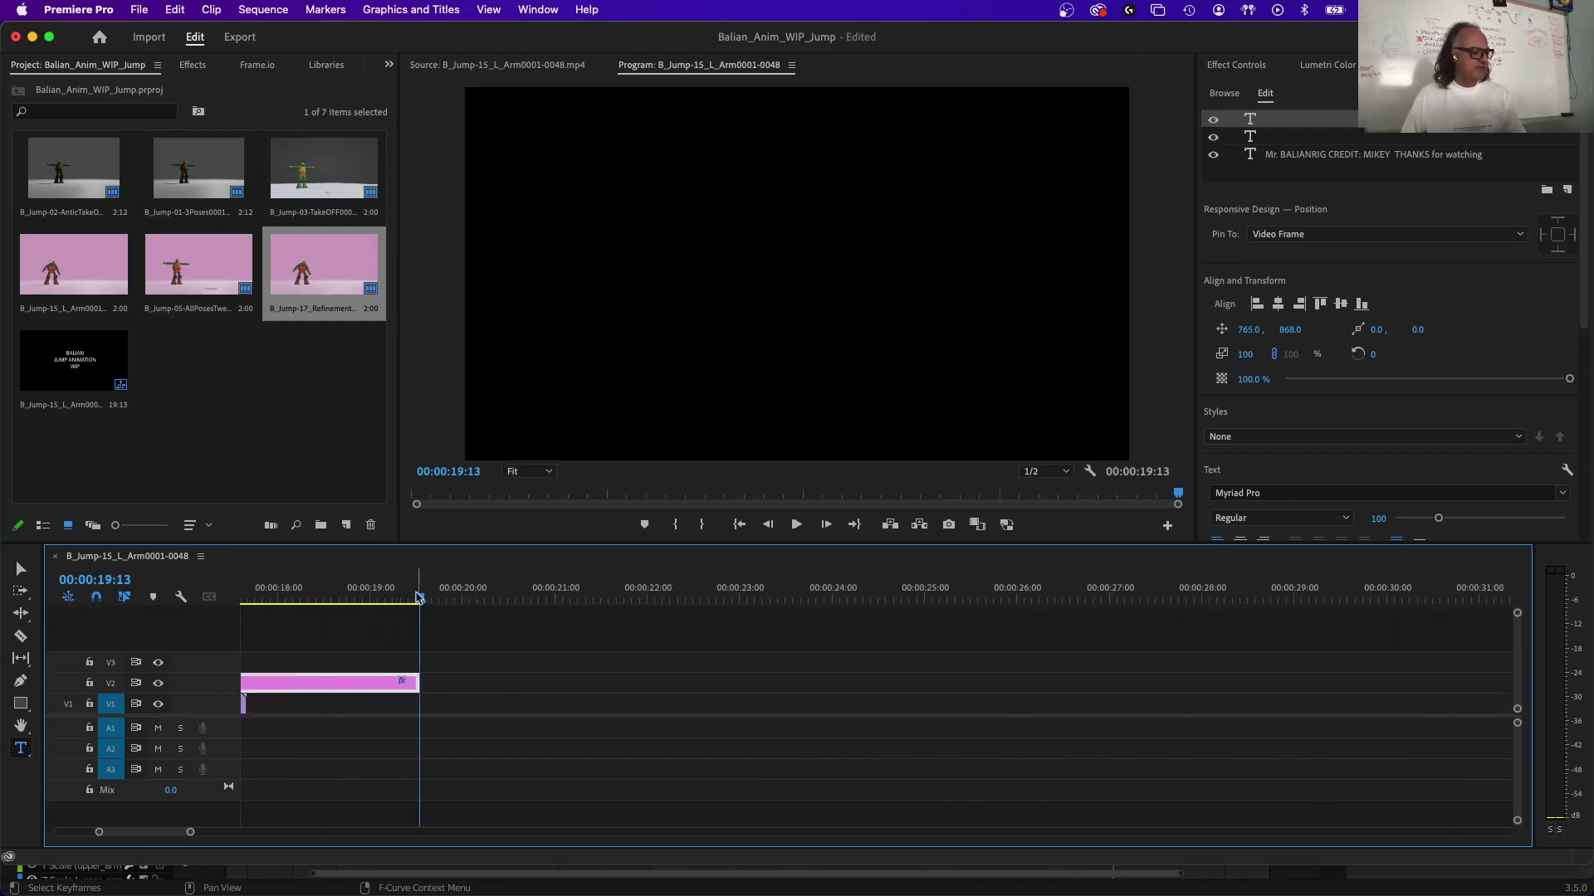
mouse_move(413, 596)
mouse_down()
mouse_move(316, 599)
mouse_move(441, 630)
mouse_move(337, 629)
mouse_move(416, 610)
mouse_up()
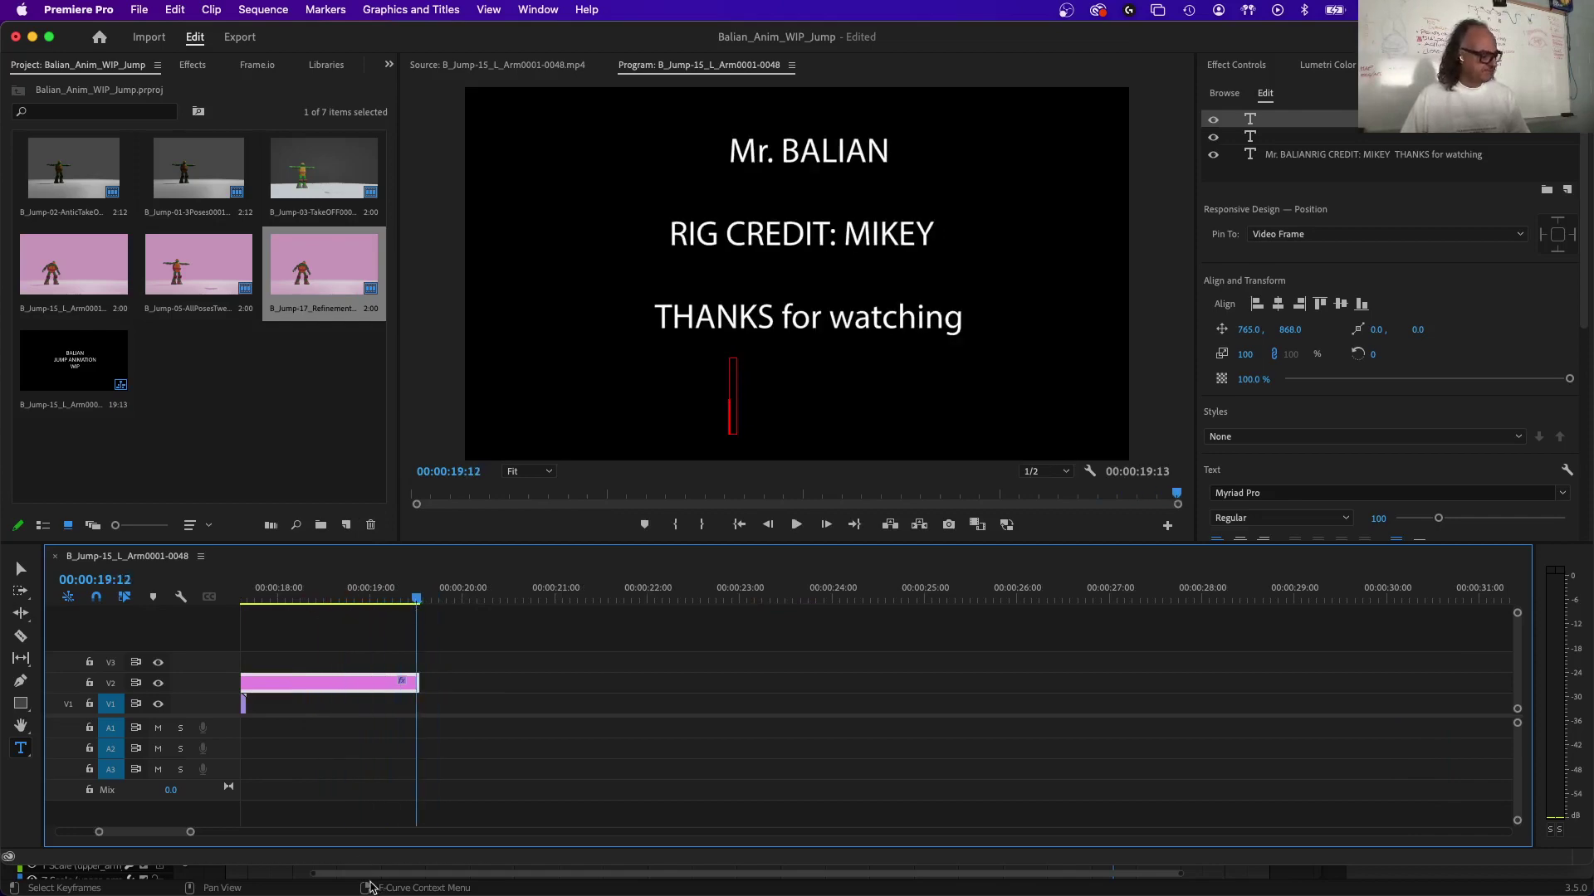
Minimize Blender and return the playhead to the mid-air jump frame.
click(371, 880)
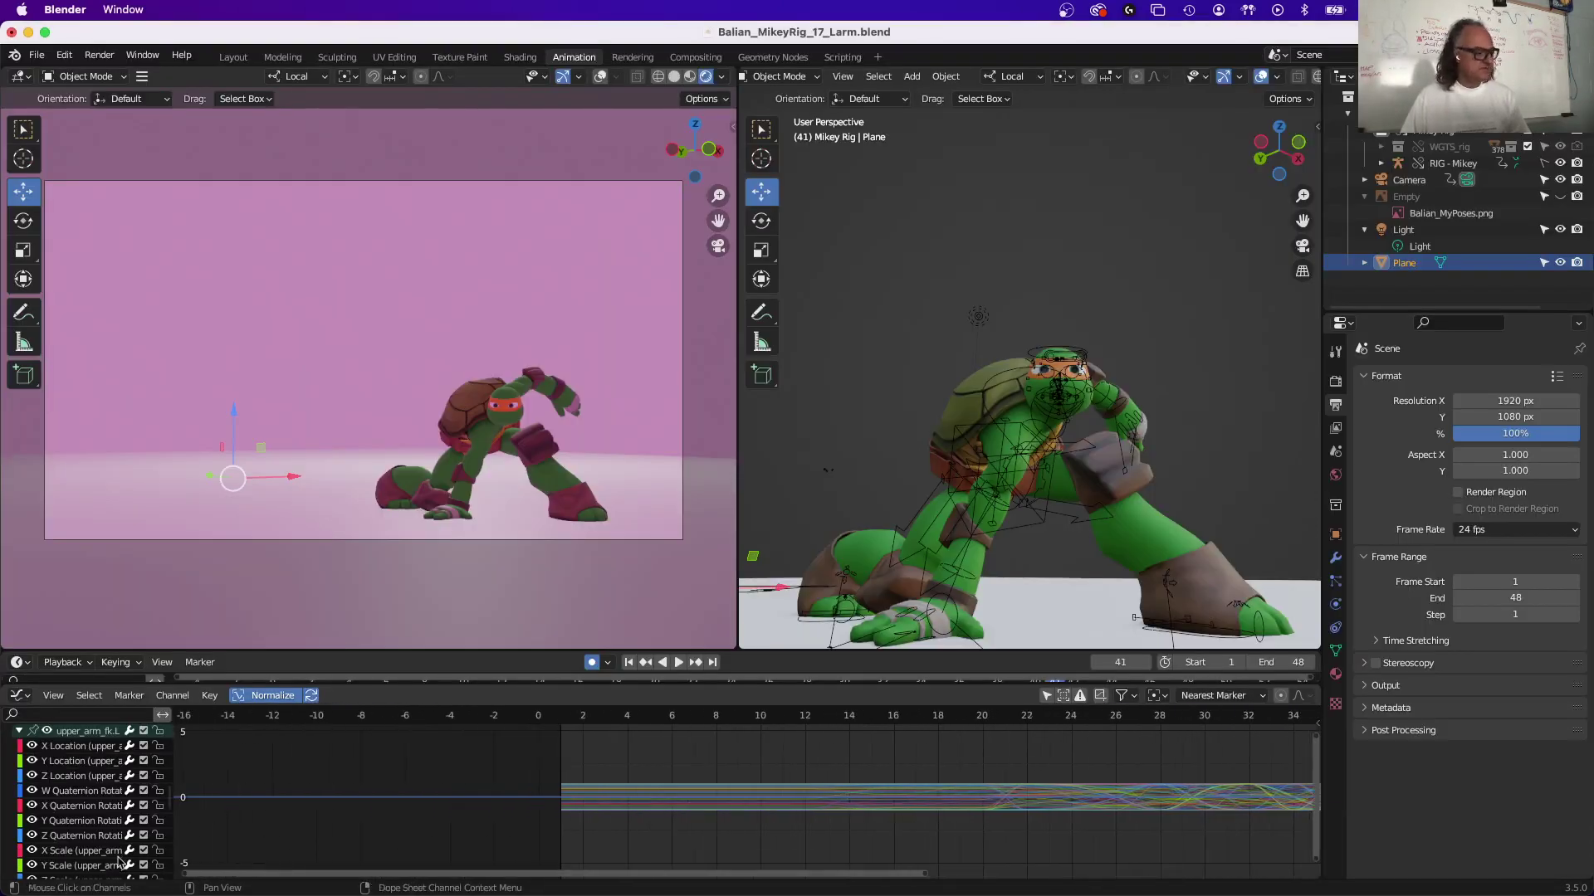
click(28, 31)
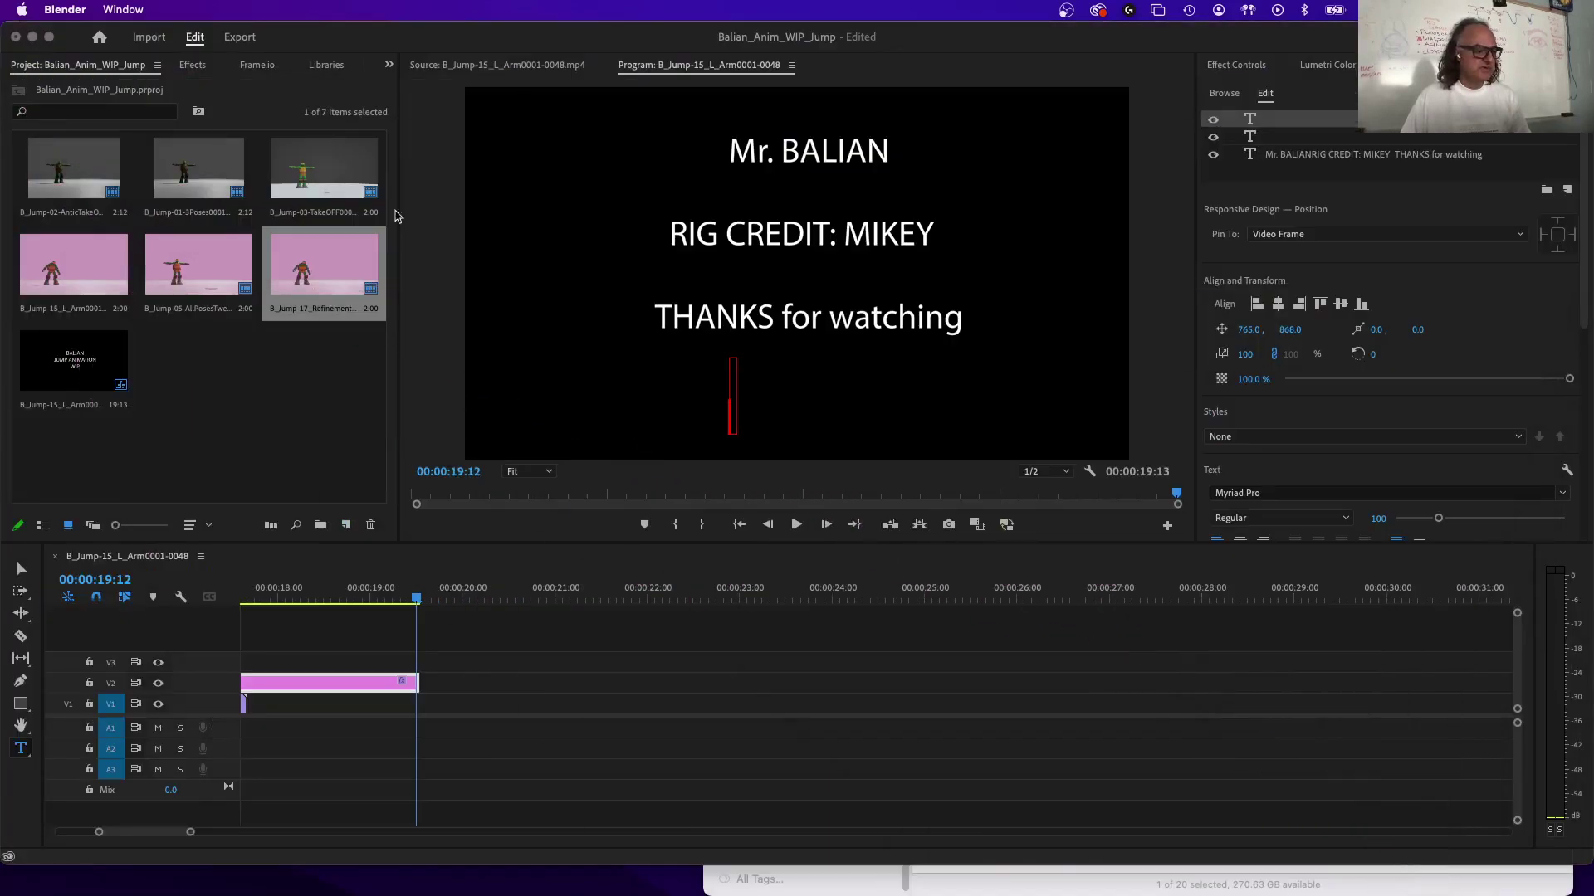
click(697, 694)
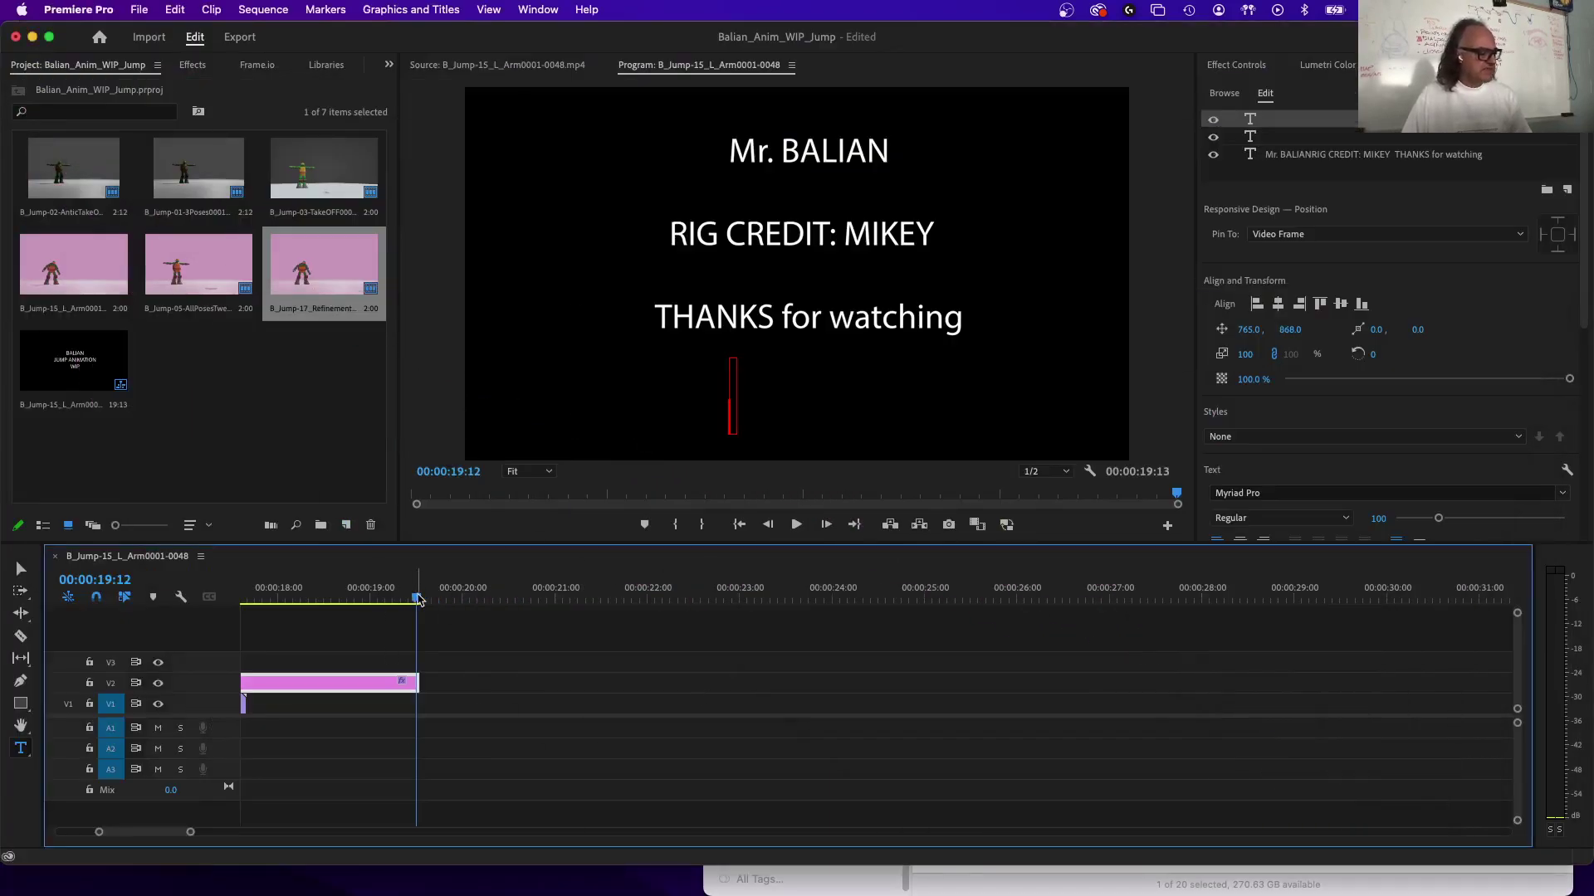
drag(414, 594, 757, 666)
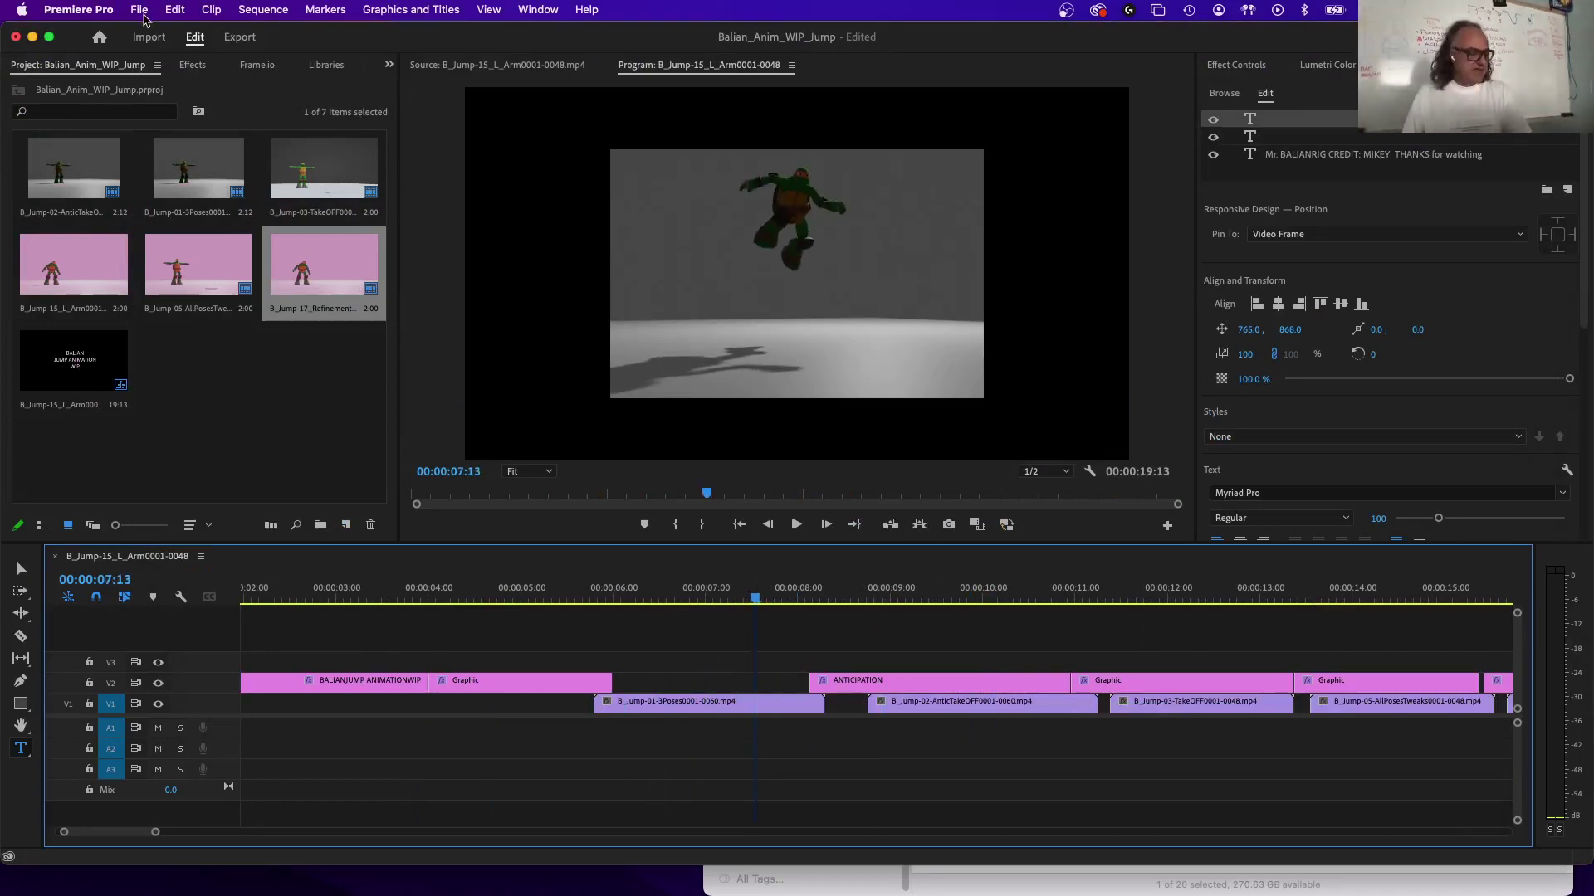
Open the Export Media settings from the File menu.
click(142, 14)
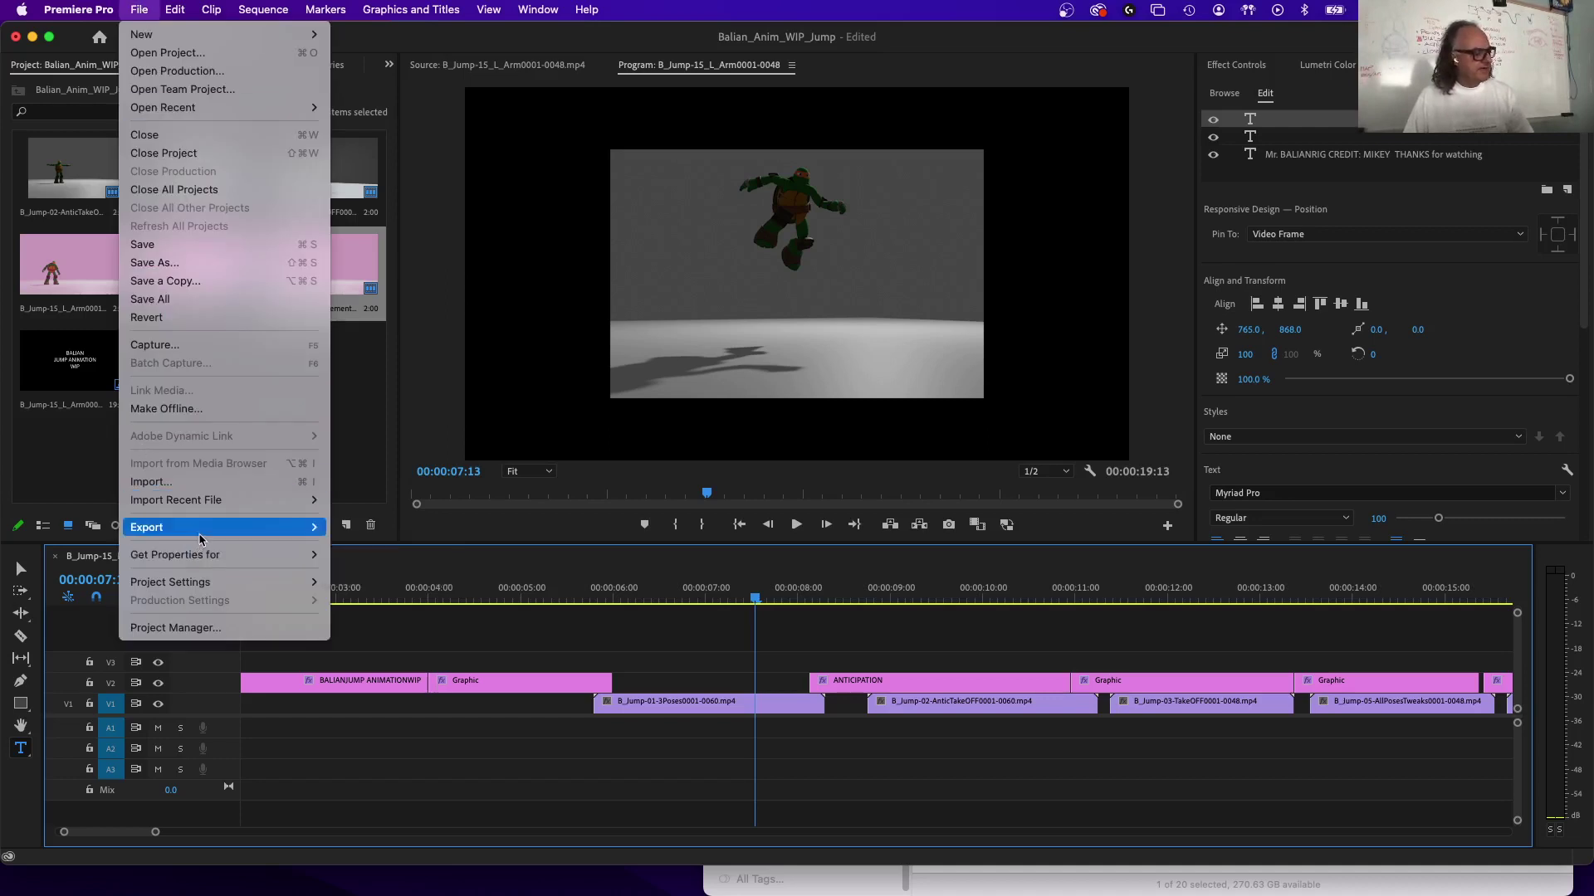
mouse_move(184, 528)
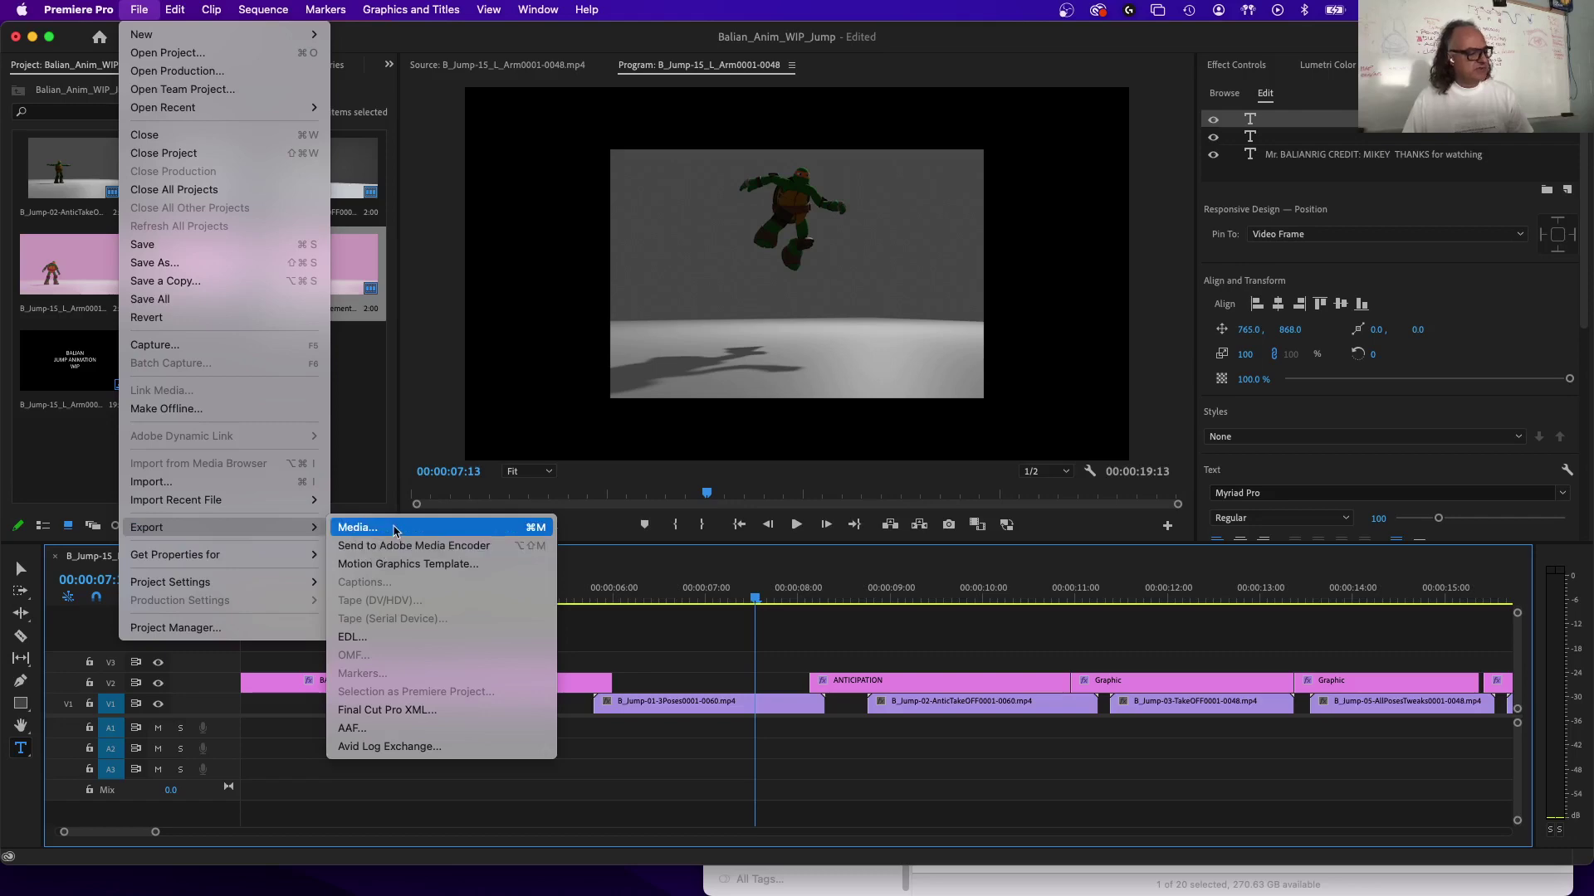
click(395, 529)
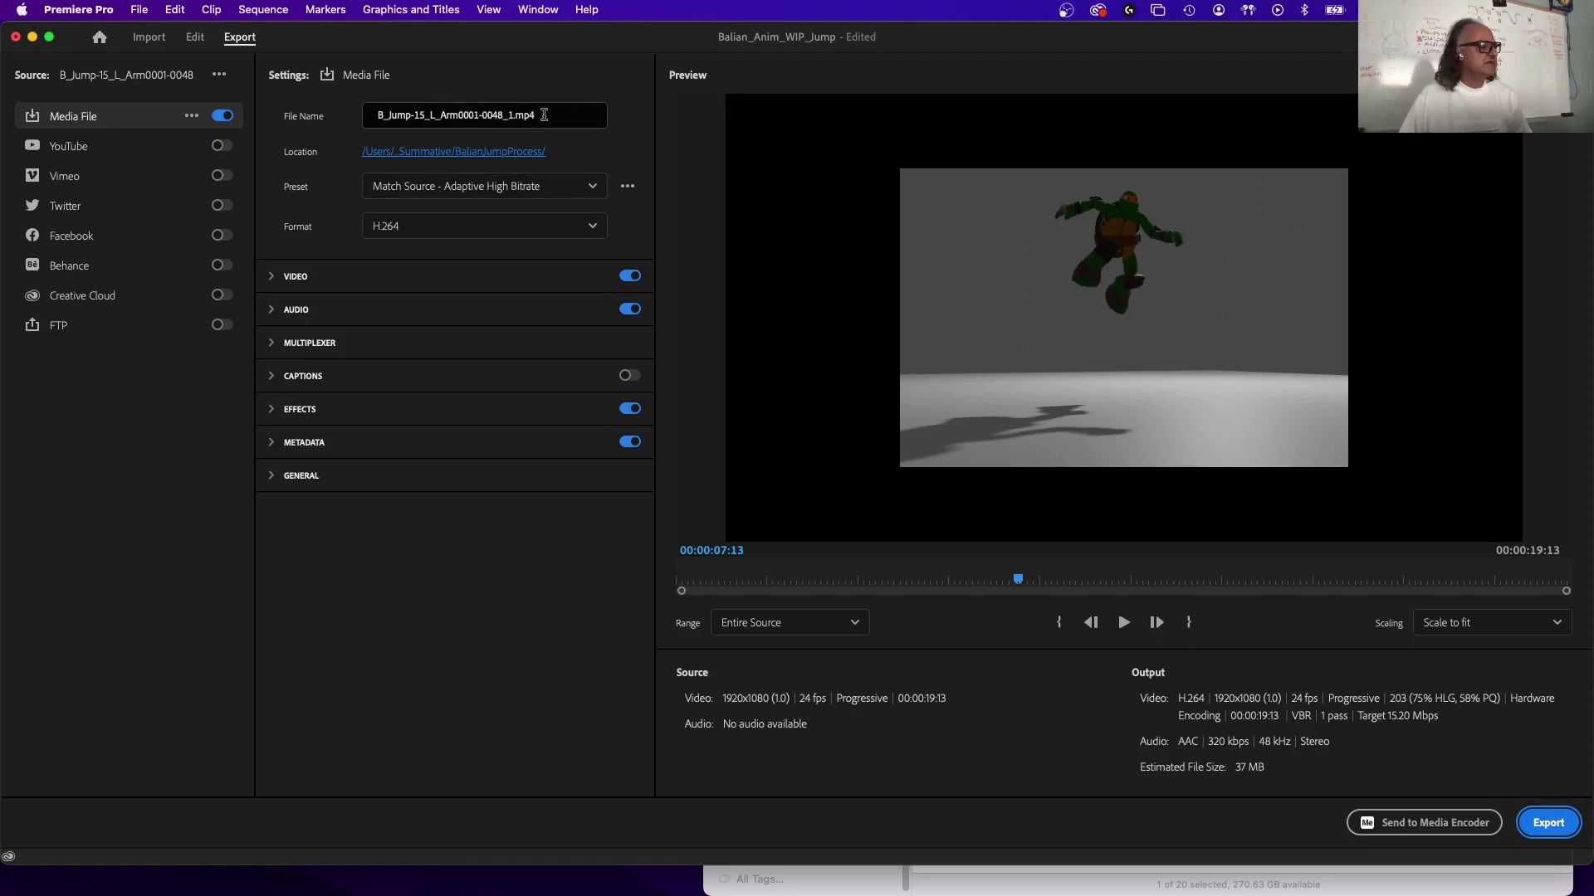
Export the MP4 named with the artist's name plus _WIUP_JumpAnim, then open it from Finder.
click(504, 117)
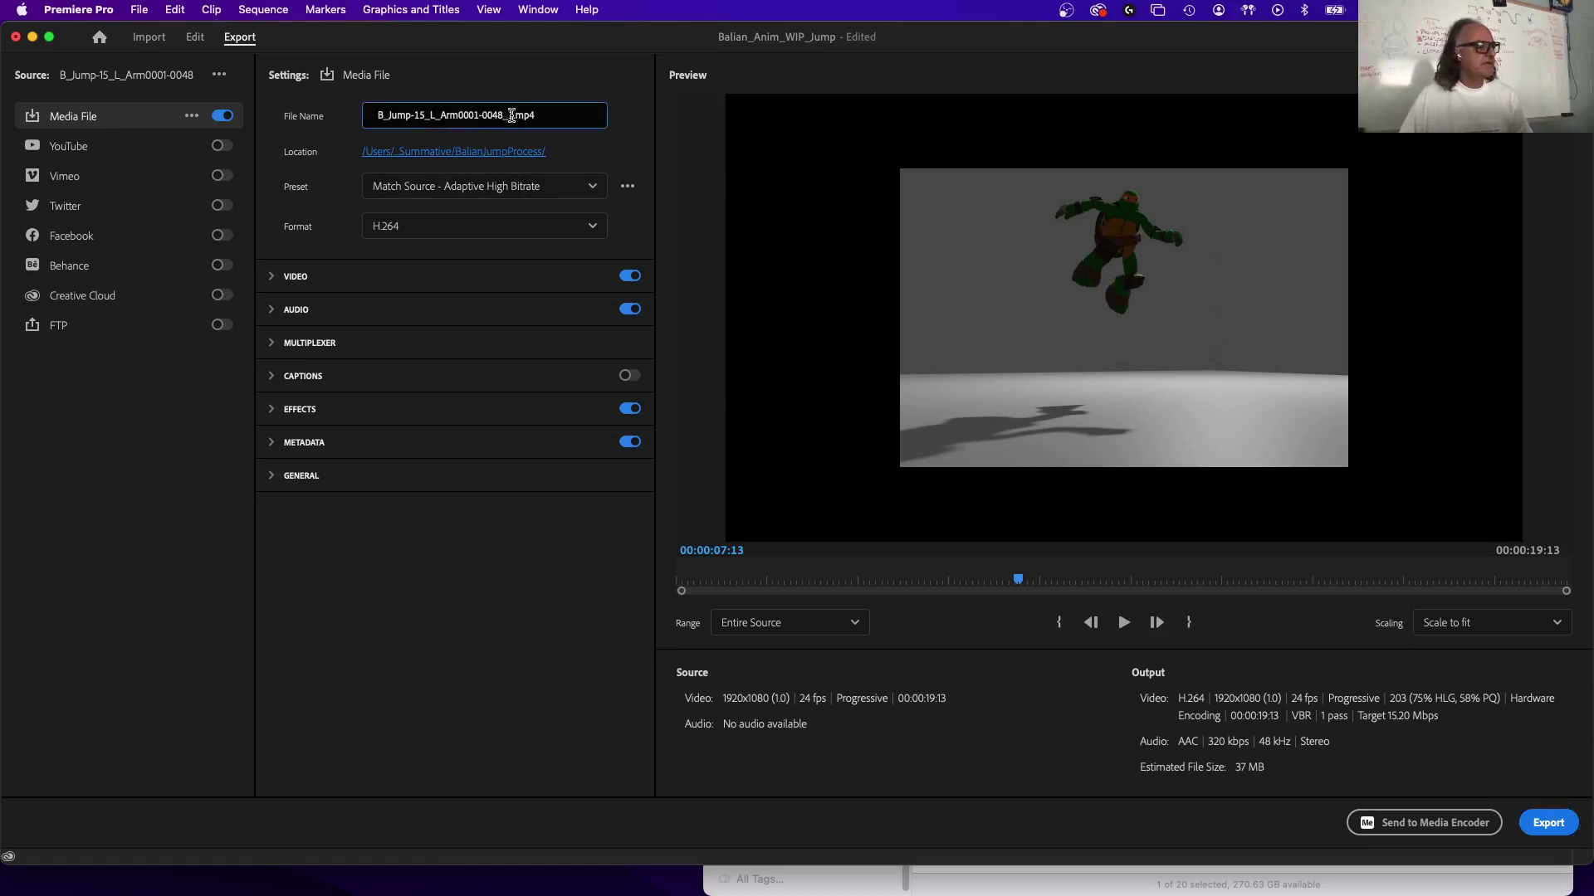
drag(491, 116, 316, 116)
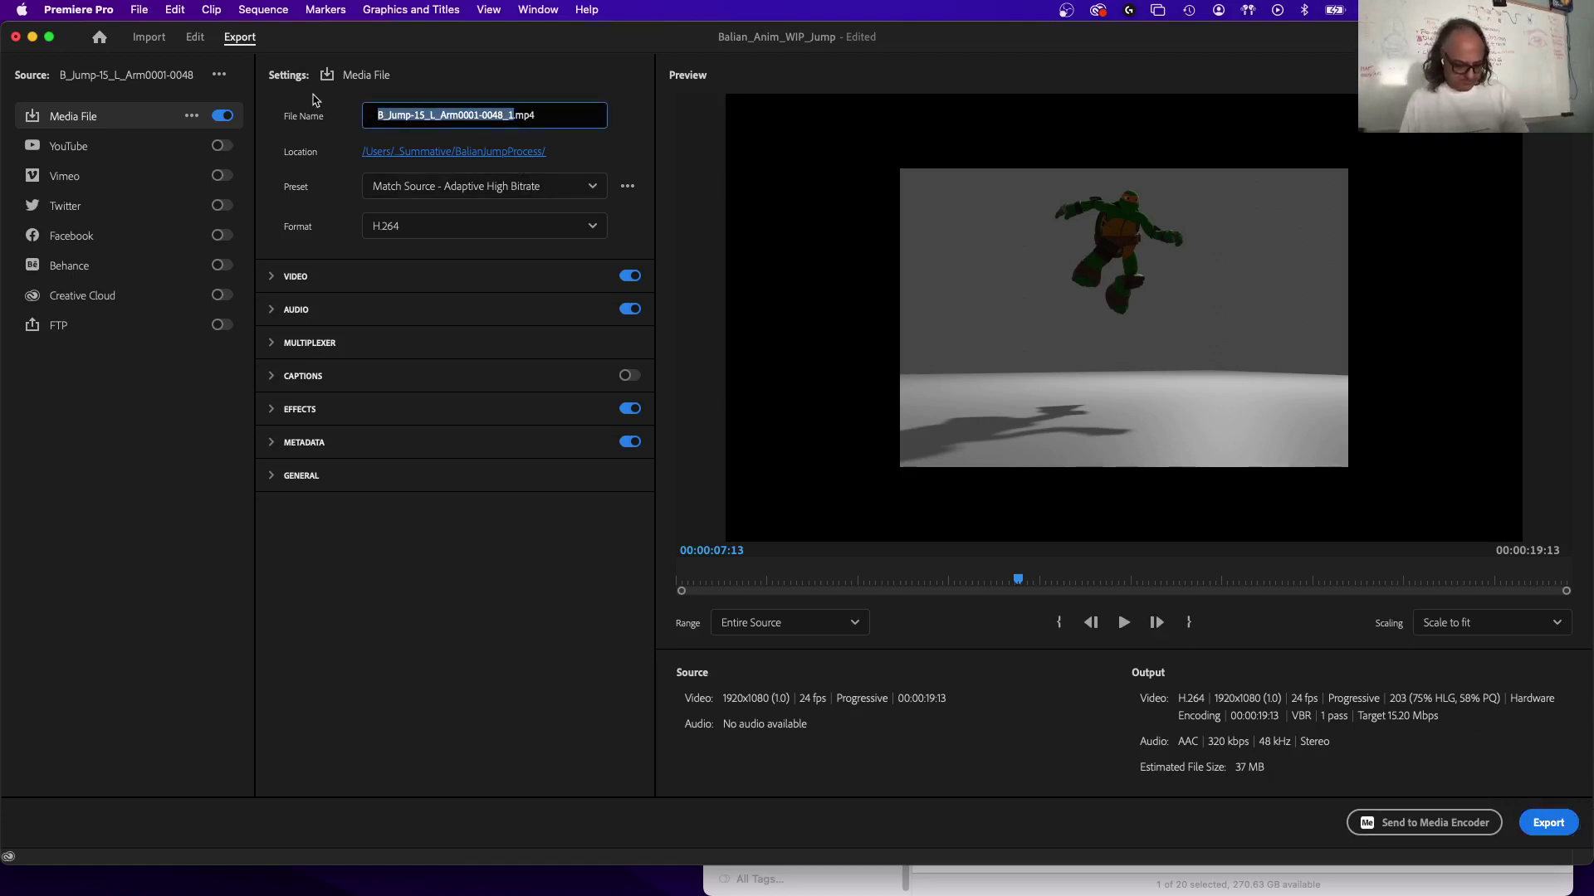
text(Balian)
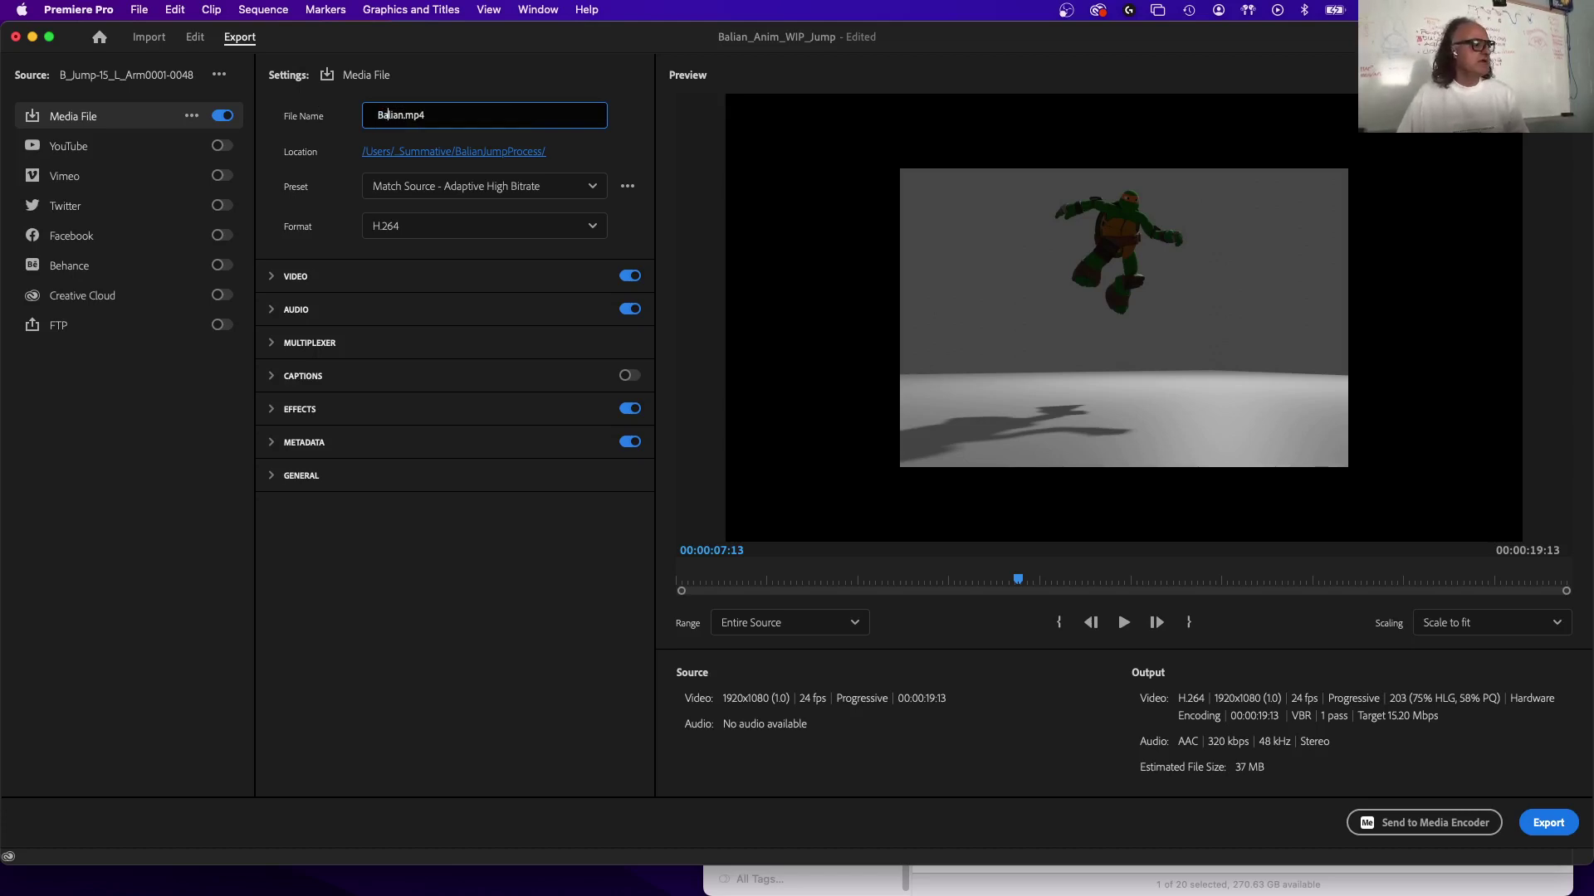
text(Alexi_)
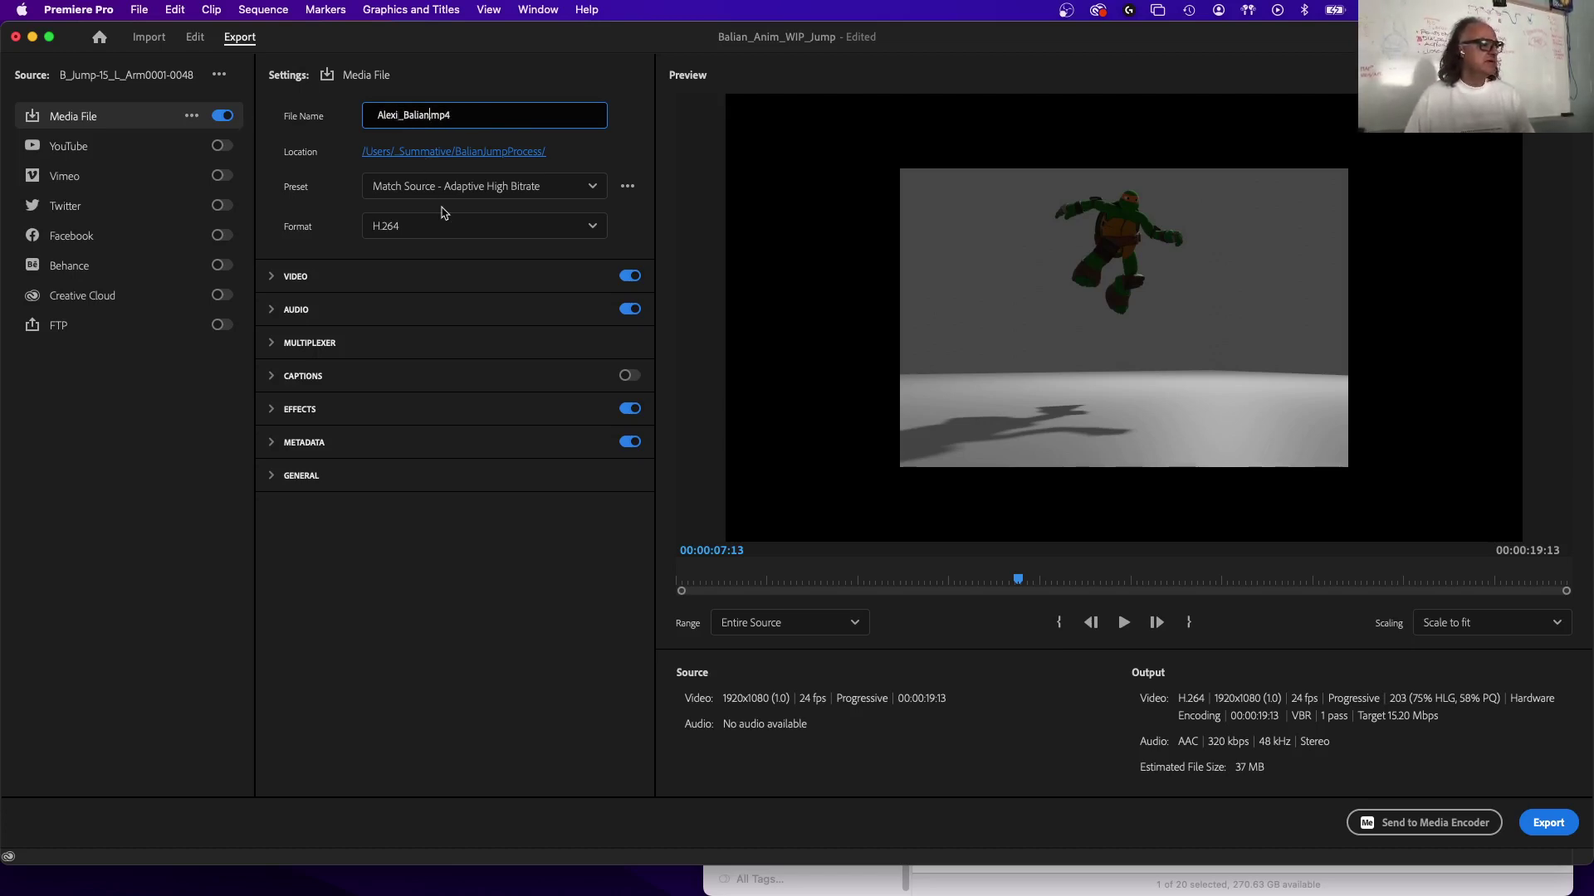
text(_WIU)
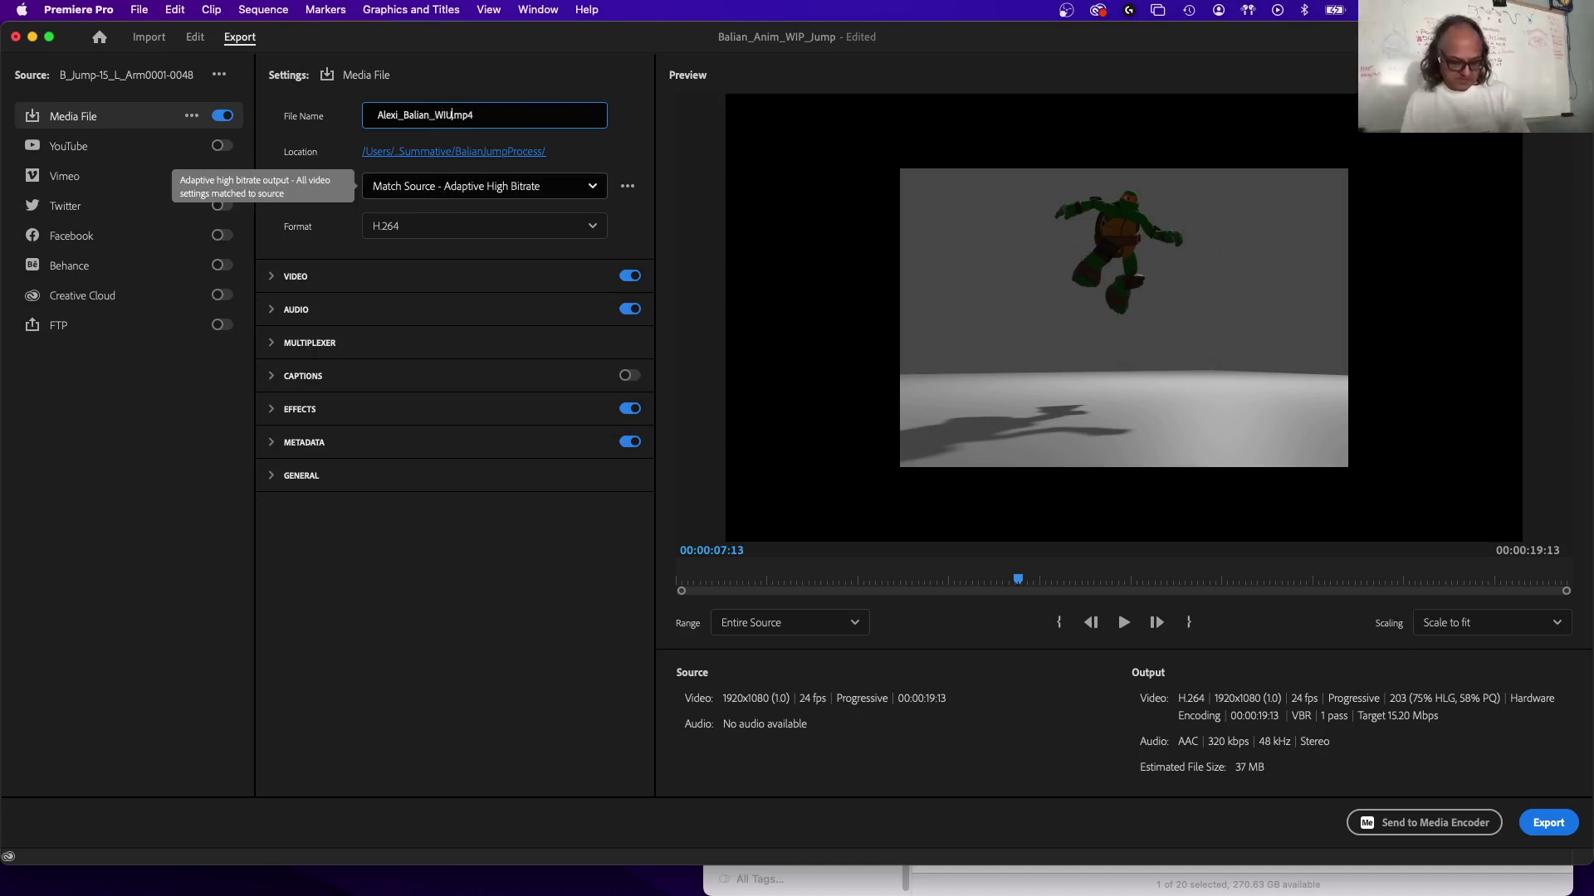
text(P_JumpAnim)
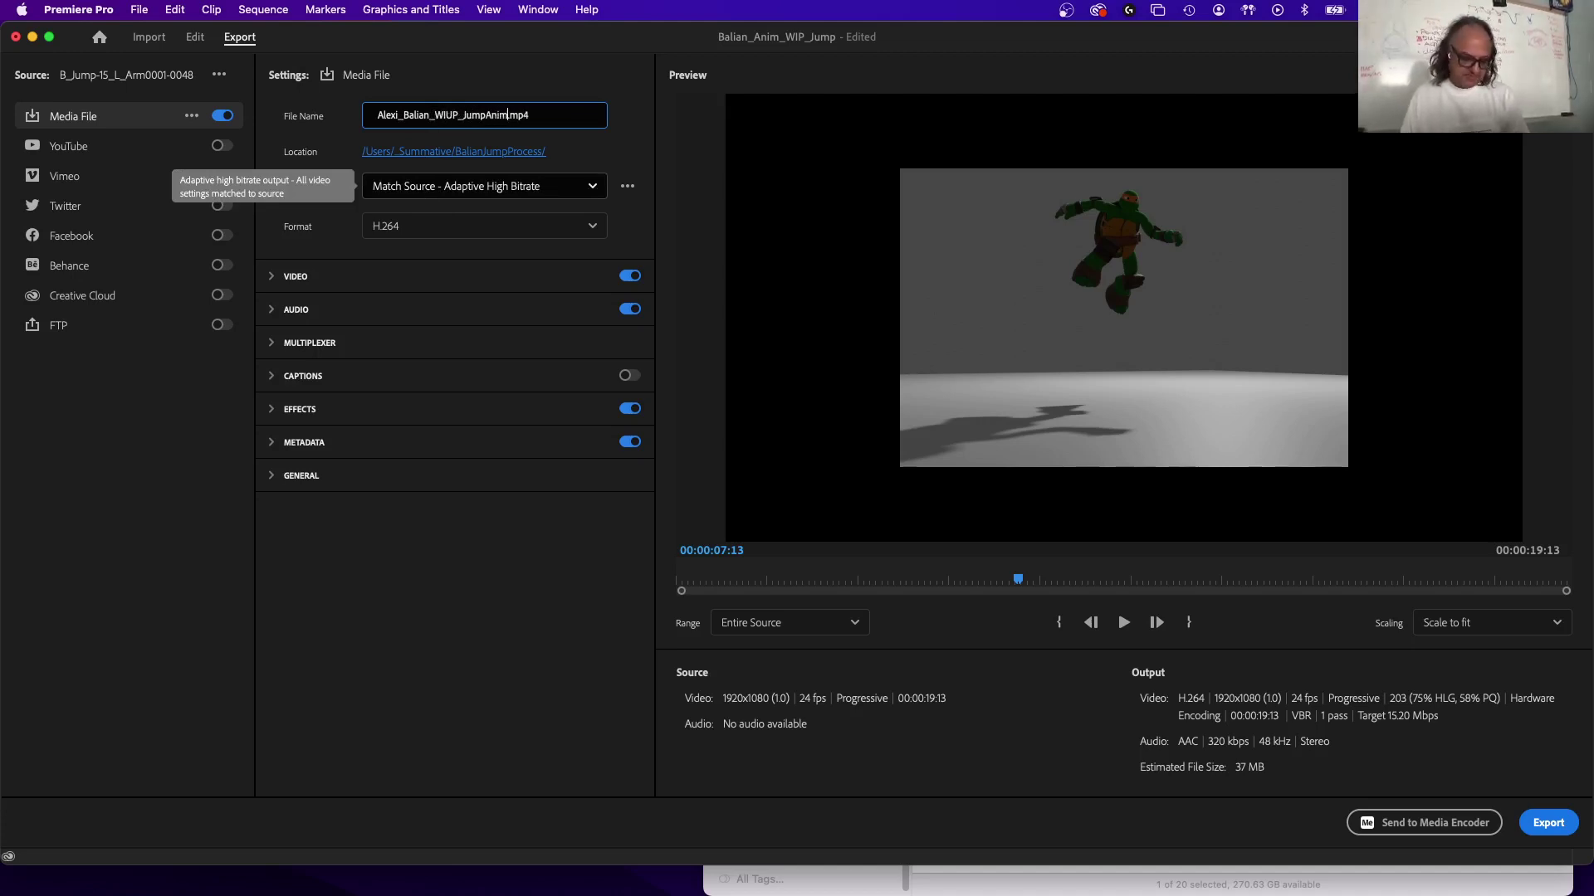
key(Return)
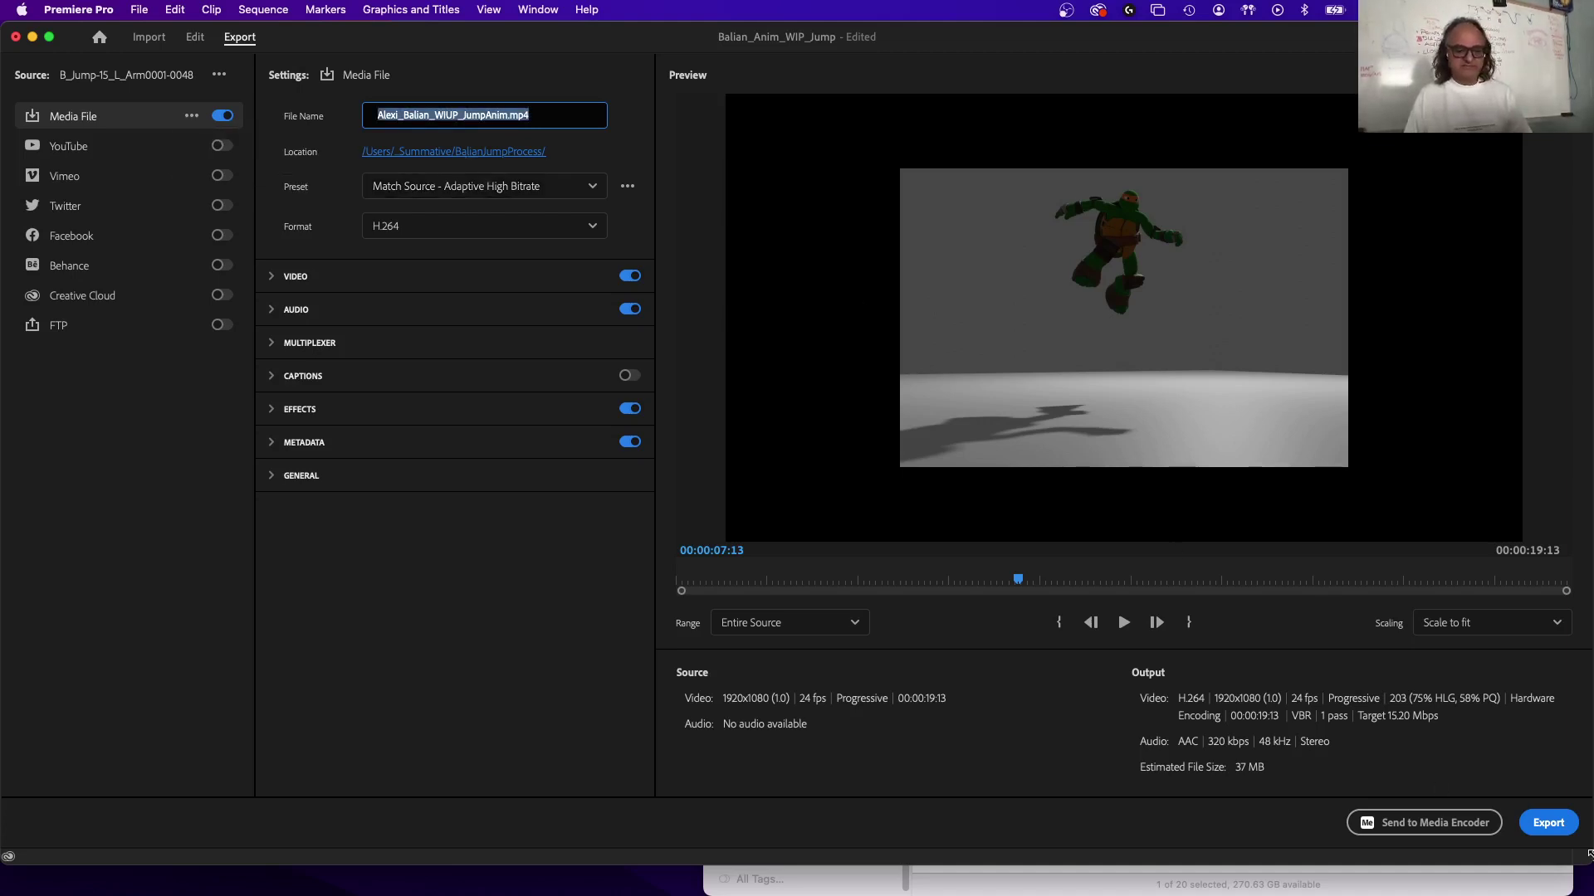
click(1548, 822)
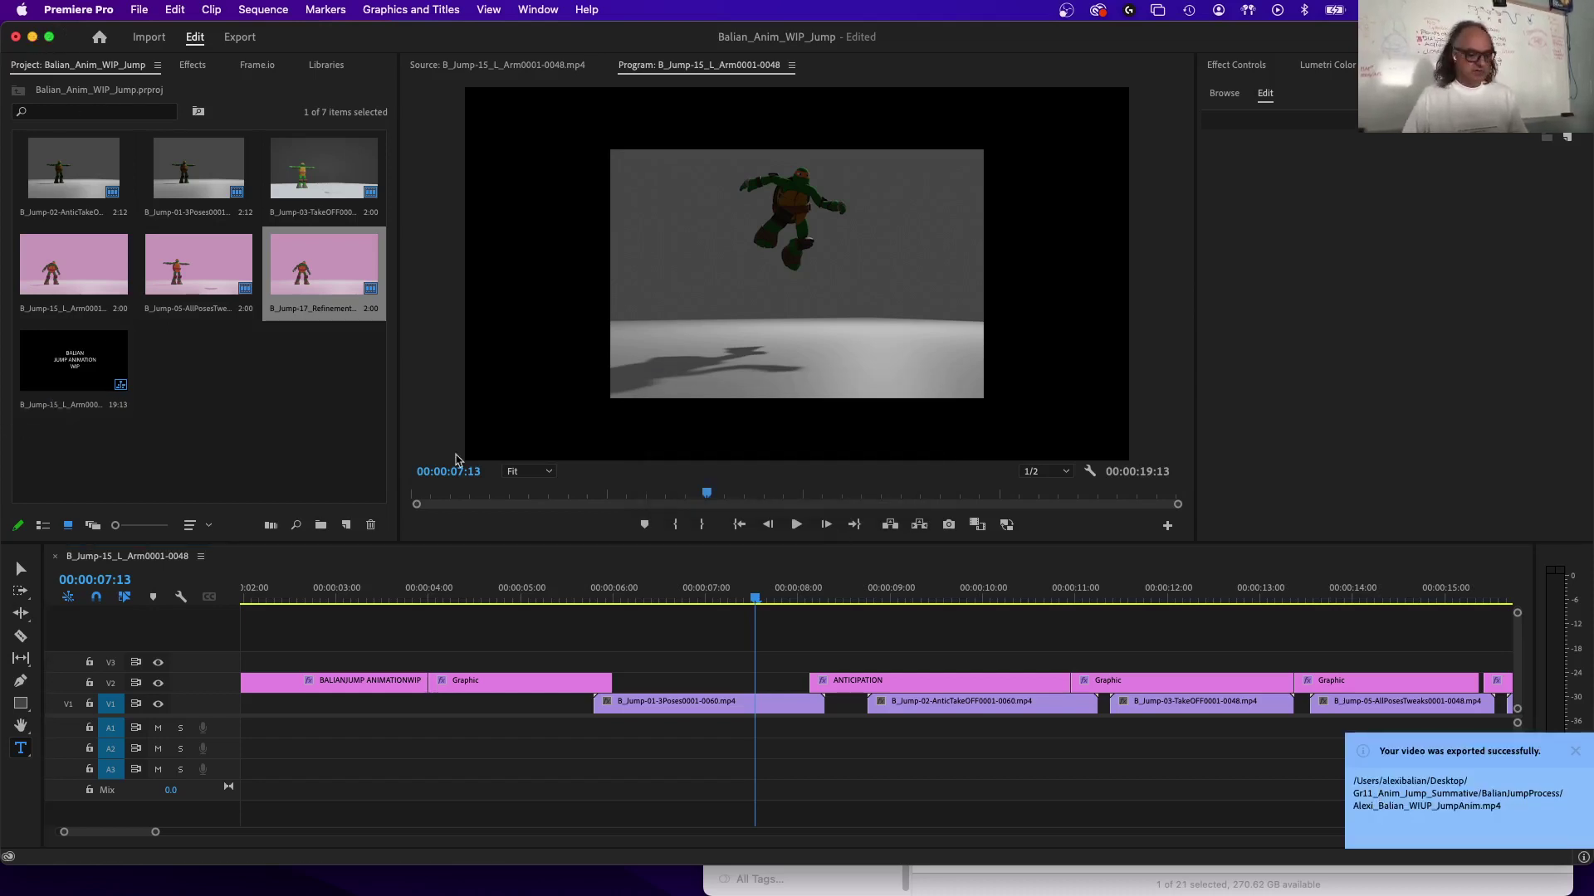
click(1454, 884)
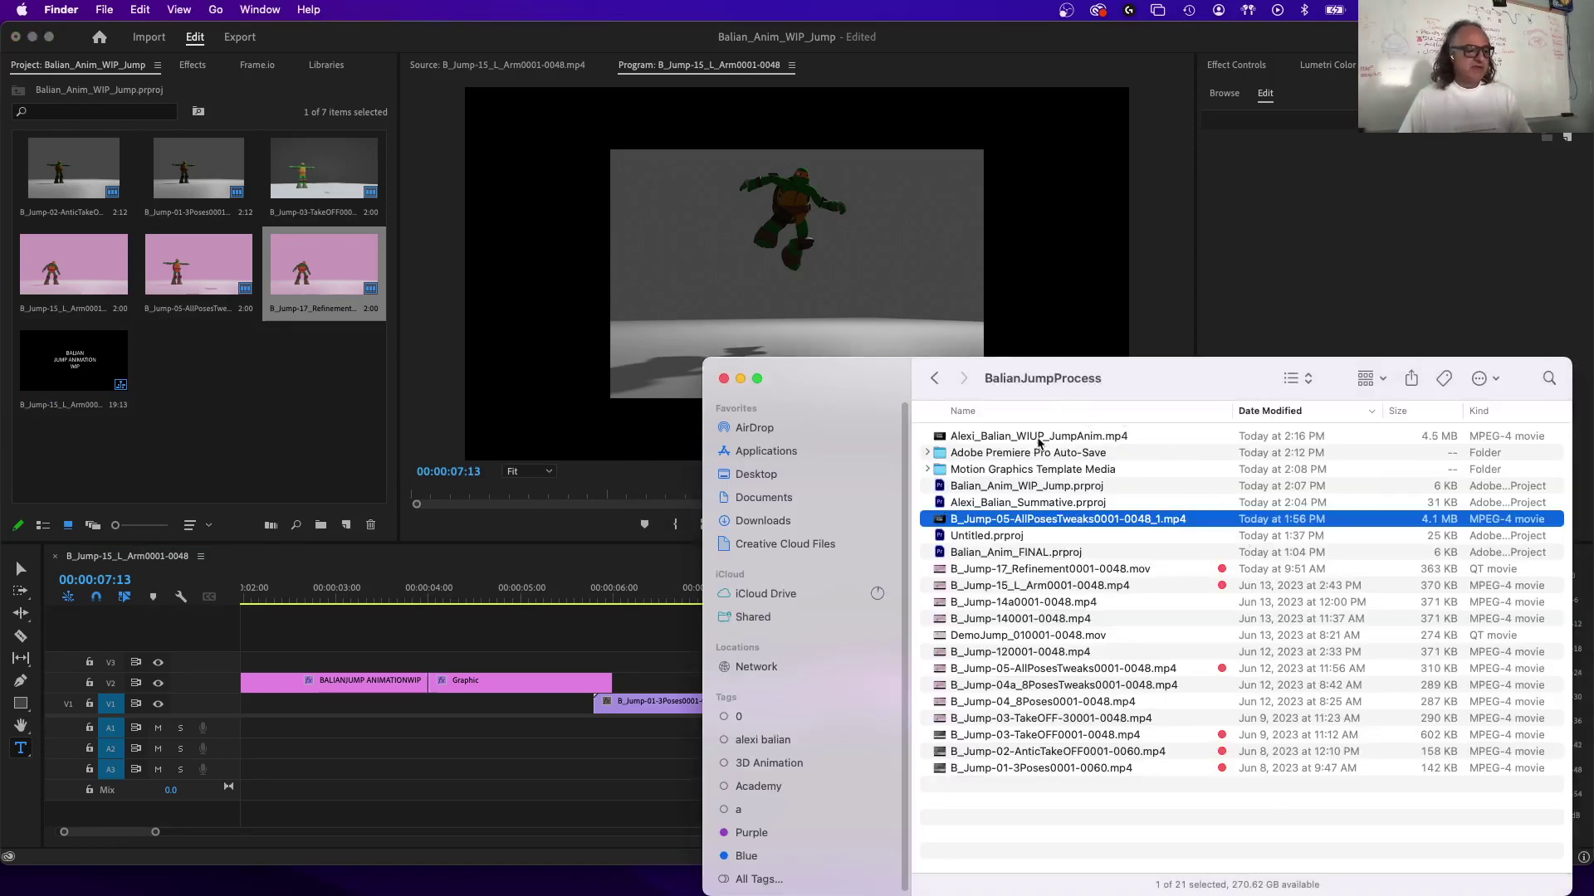
double_click(1033, 438)
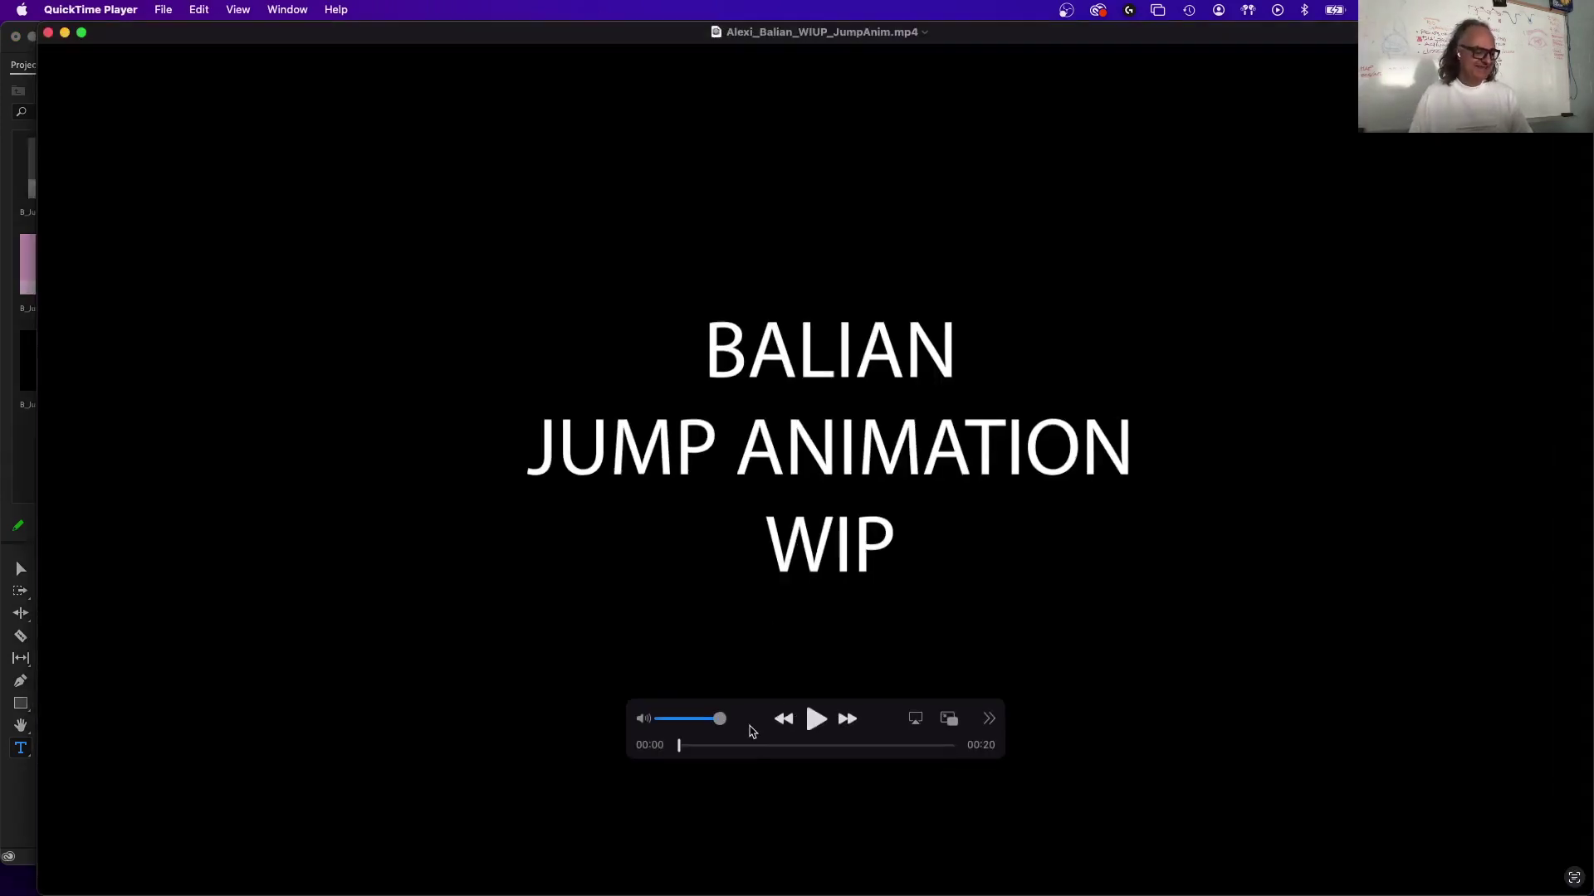
Move the QuickTime controls off the picture and play the exported movie.
drag(760, 728, 1263, 78)
key(space)
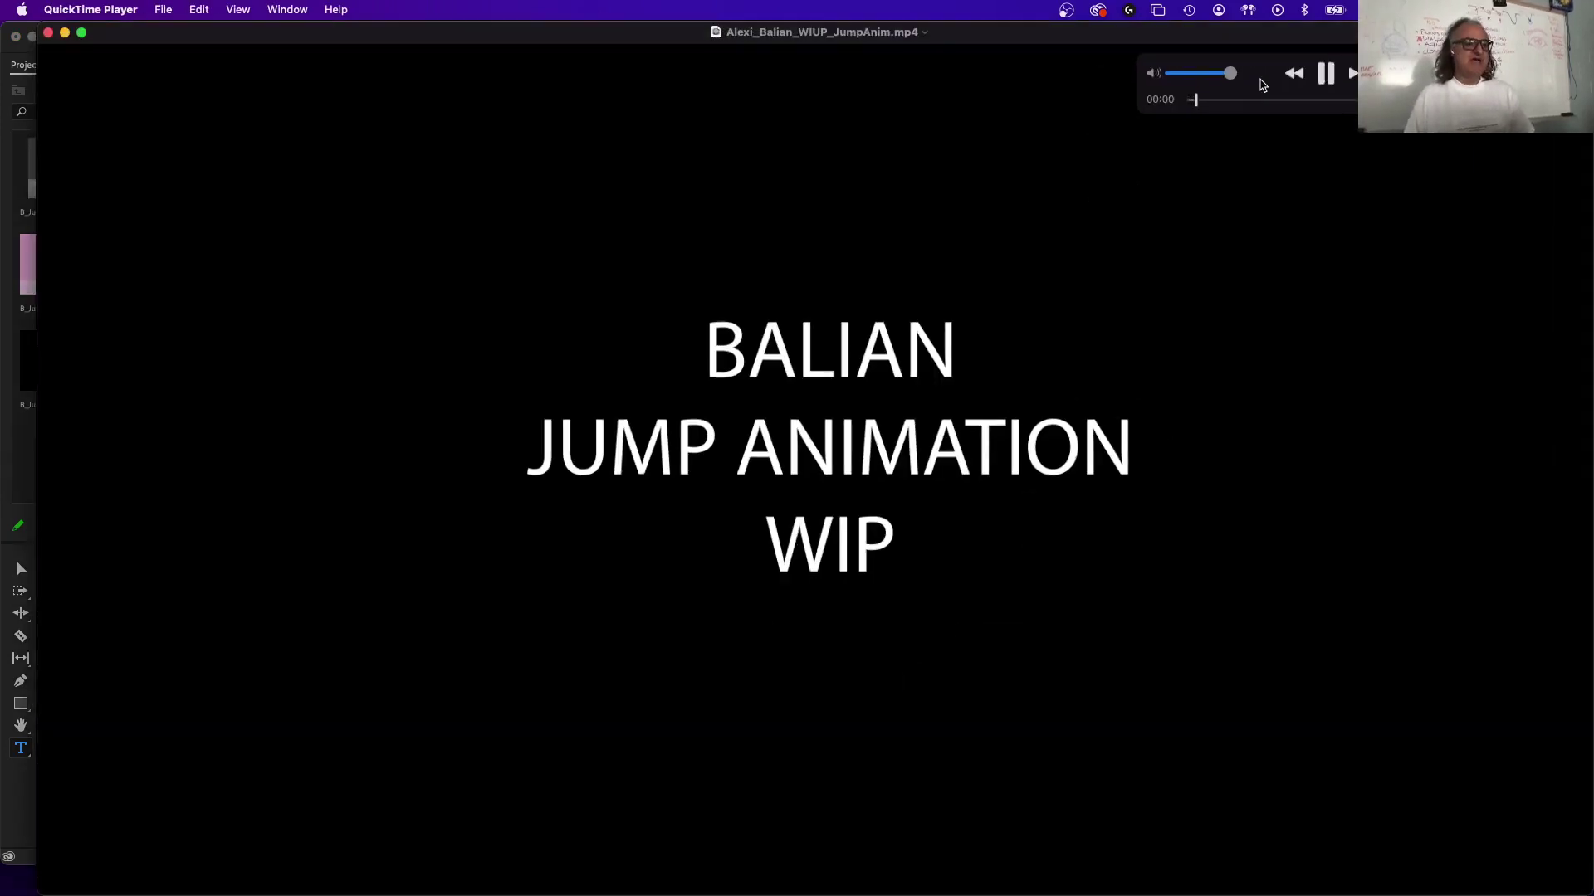